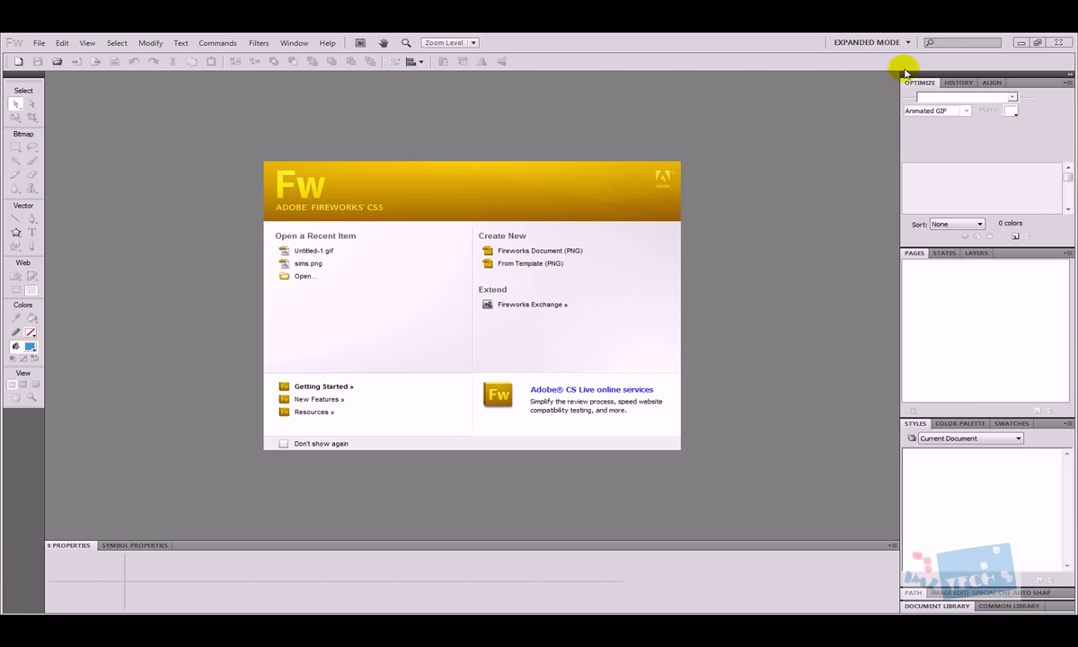
- Look through the History, Align, States, Layers and Properties panels of the workspace
click(958, 83)
click(989, 83)
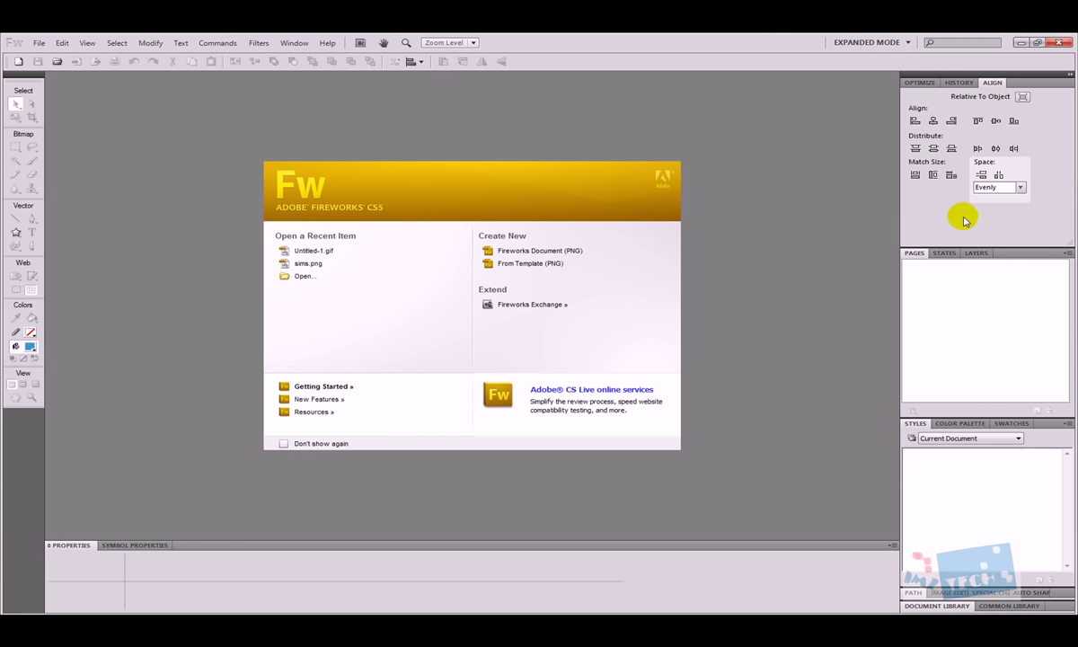
click(946, 255)
click(976, 254)
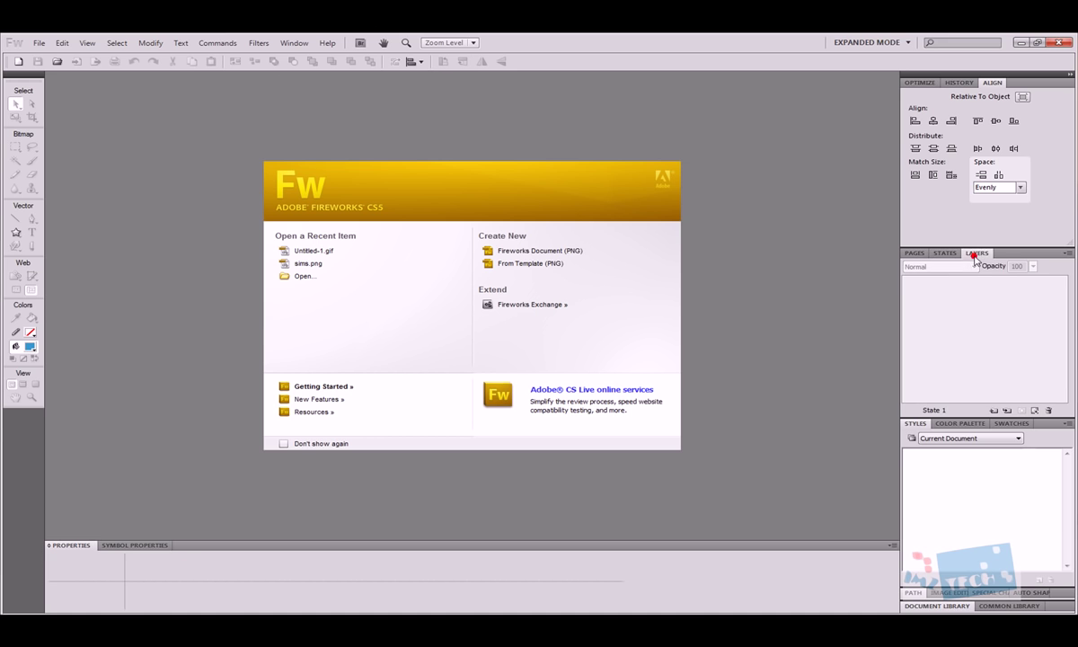
click(70, 549)
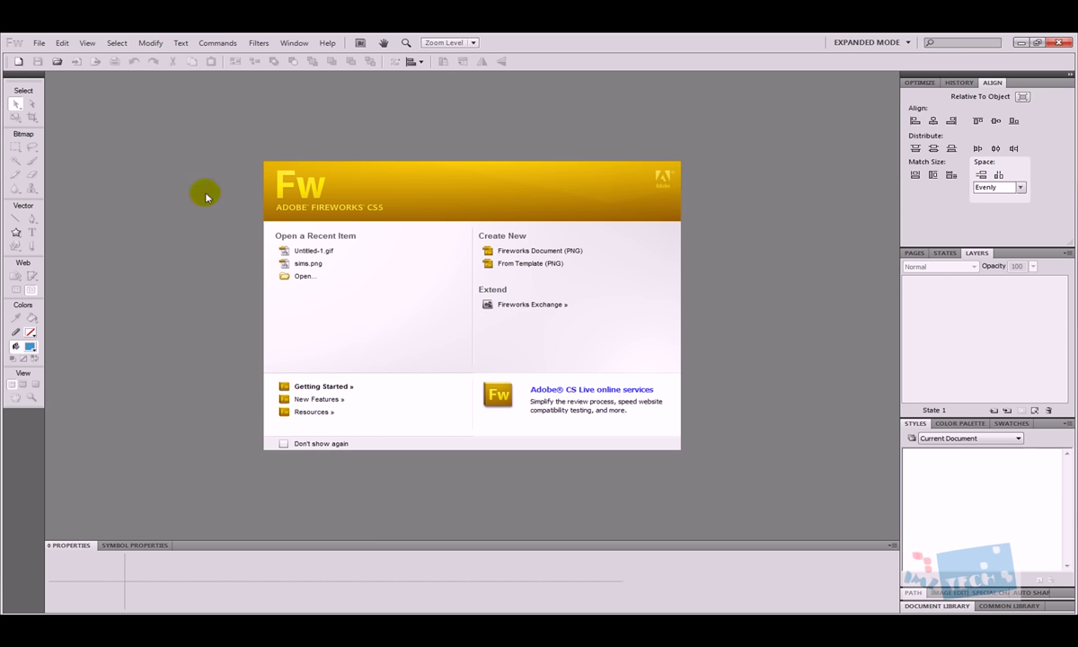
- Switch the workspace to Iconic Mode and view the History and Align panels
click(909, 43)
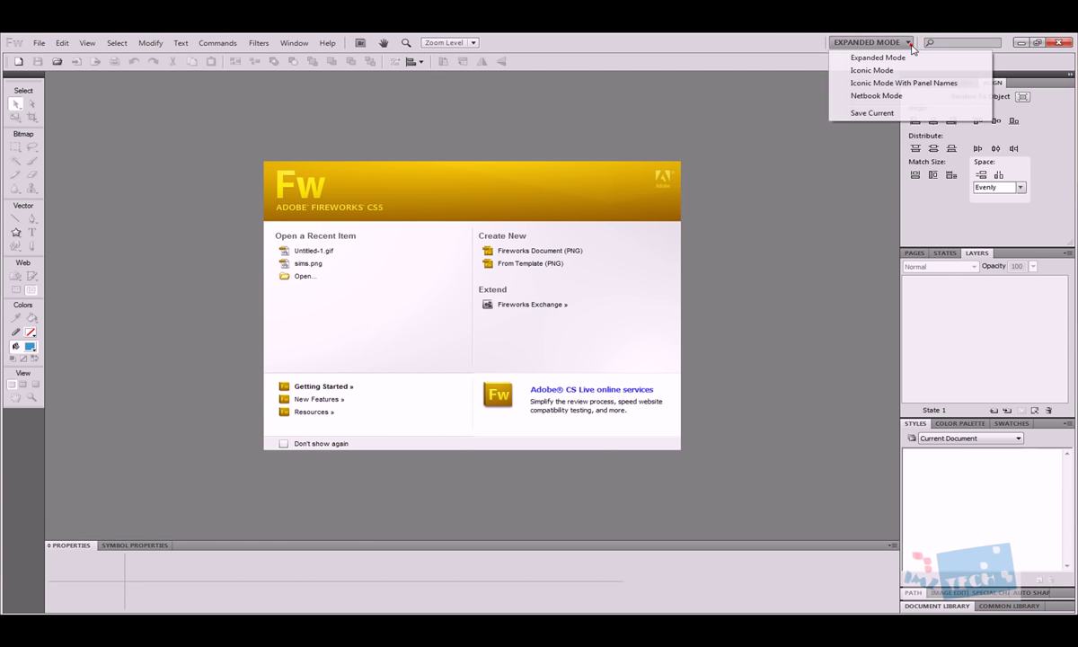
click(876, 70)
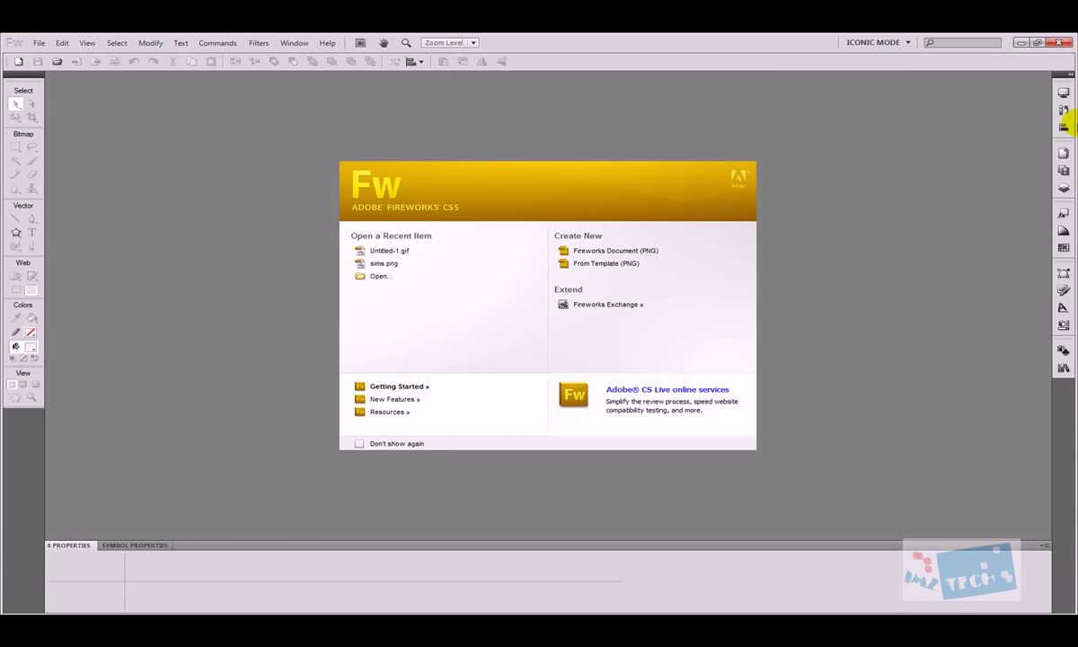
click(1064, 109)
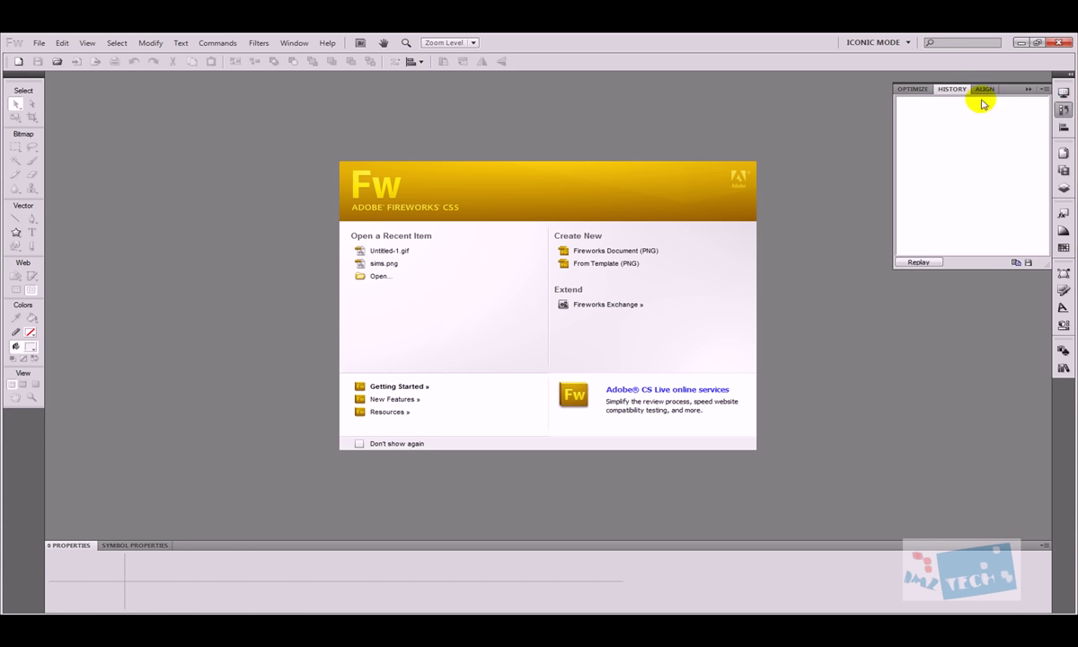
click(1066, 130)
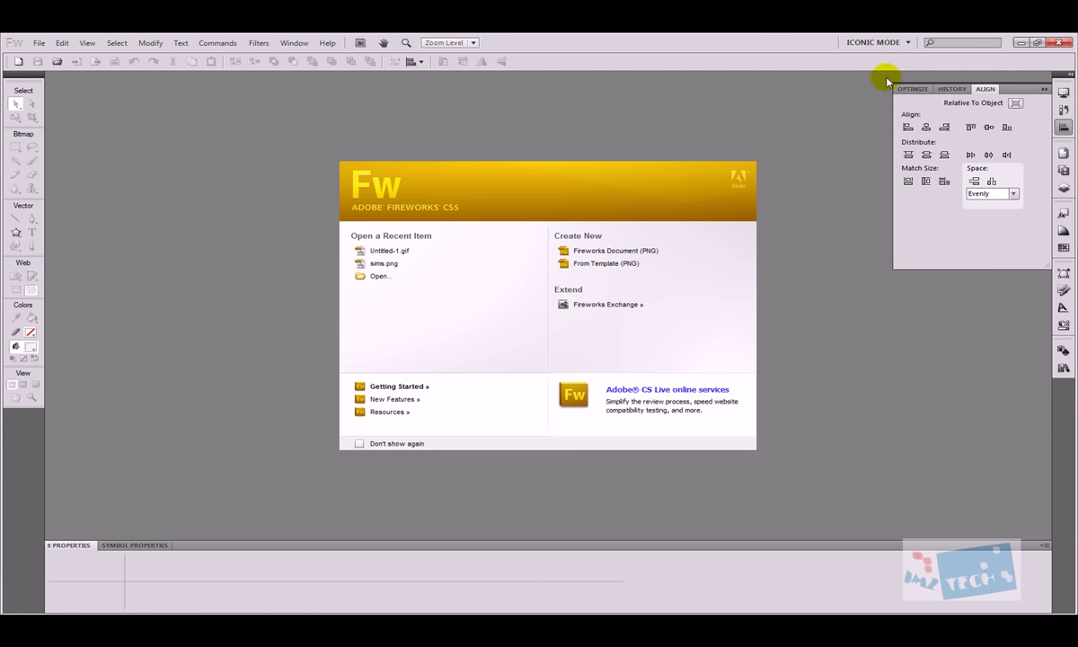
- Try the Netbook Mode workspace and return to Expanded Mode
click(903, 42)
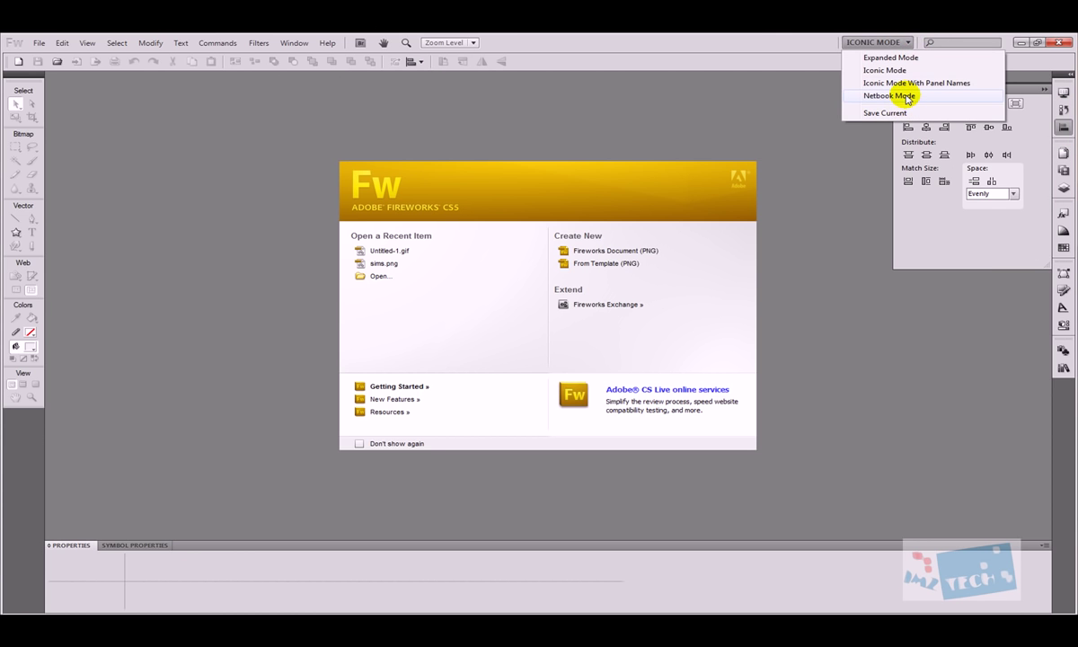
click(906, 96)
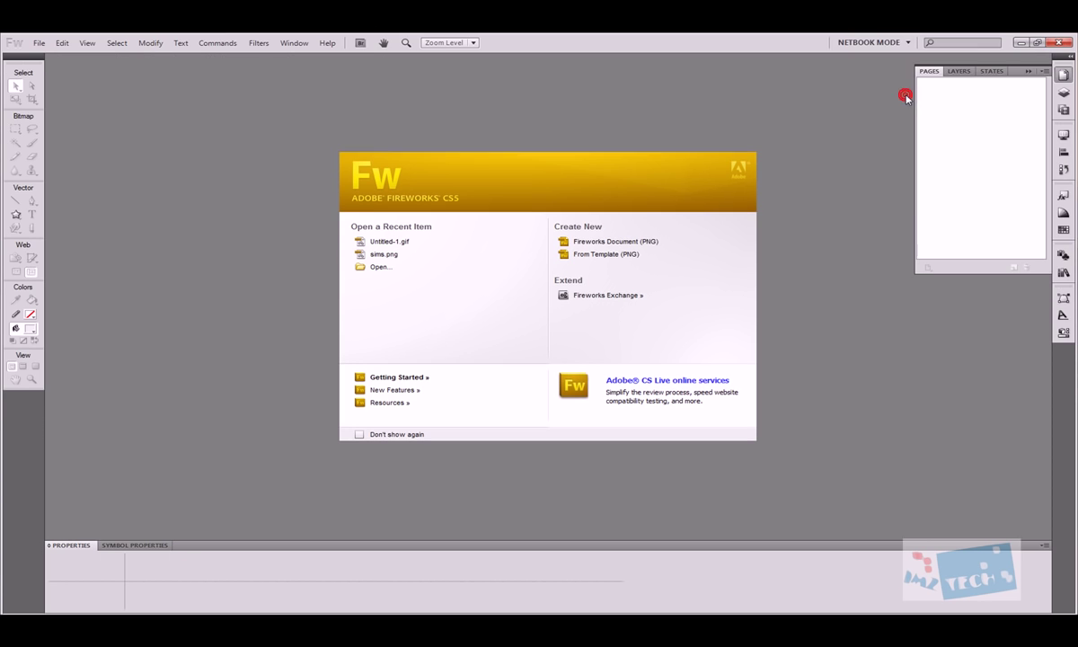
click(888, 42)
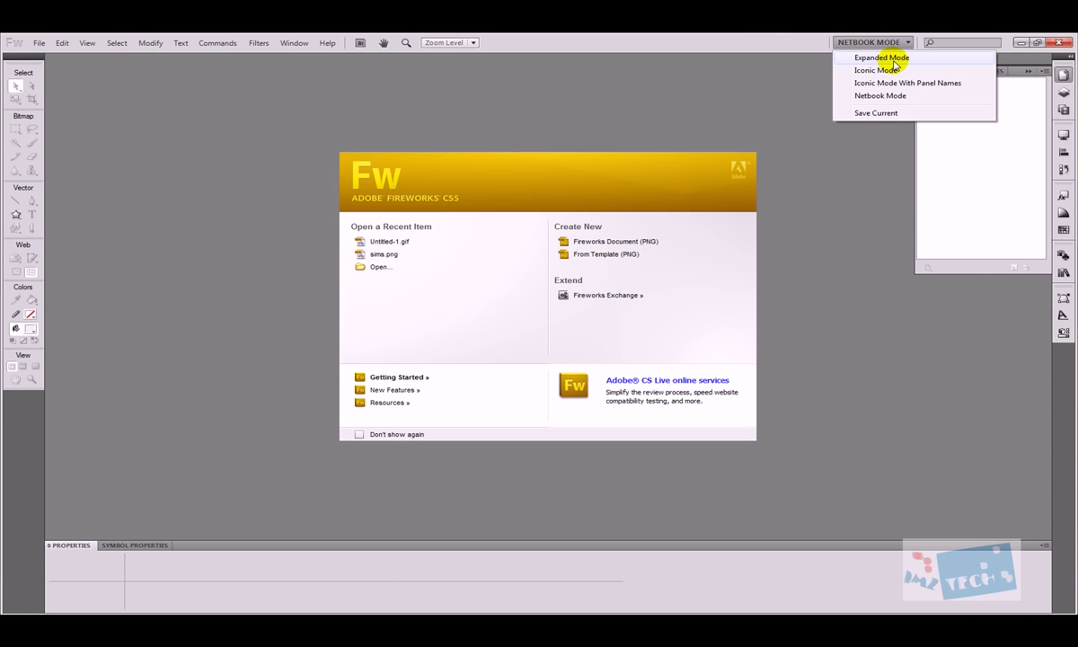
click(890, 59)
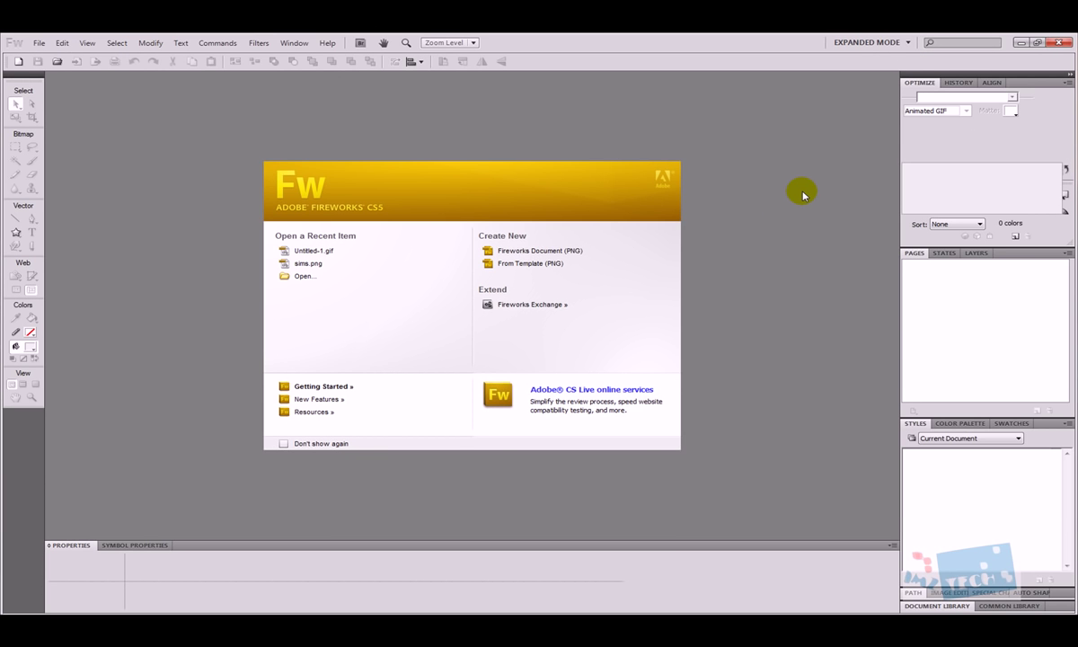
- Create a new Fireworks PNG document of 900 × 900 pixels at 72 pixels/inch with a white canvas
click(560, 255)
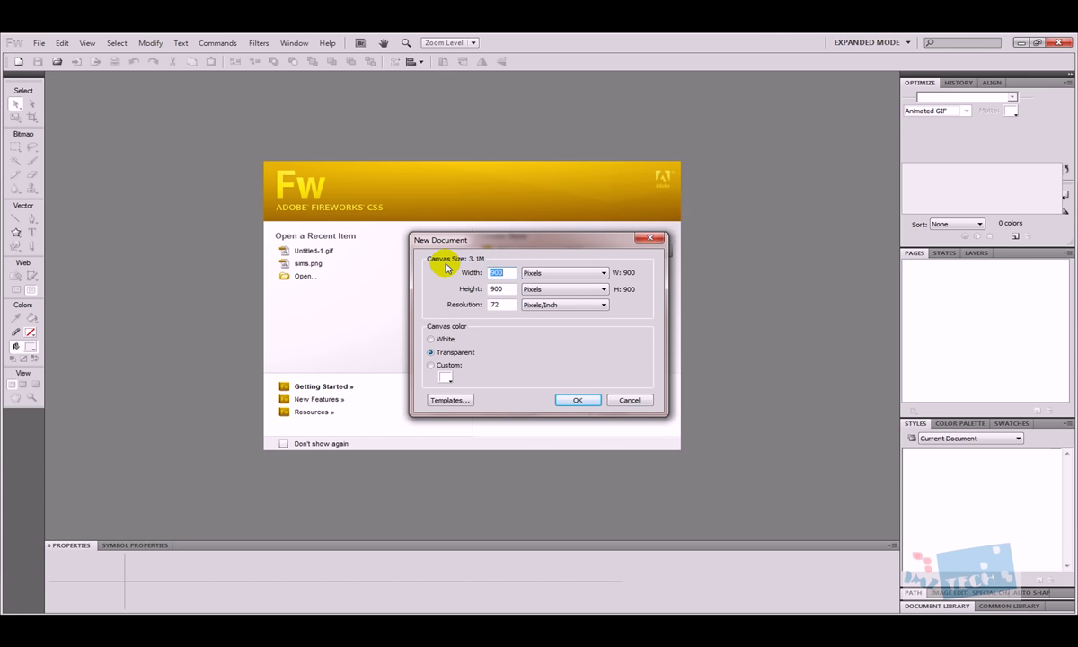
click(500, 288)
click(532, 306)
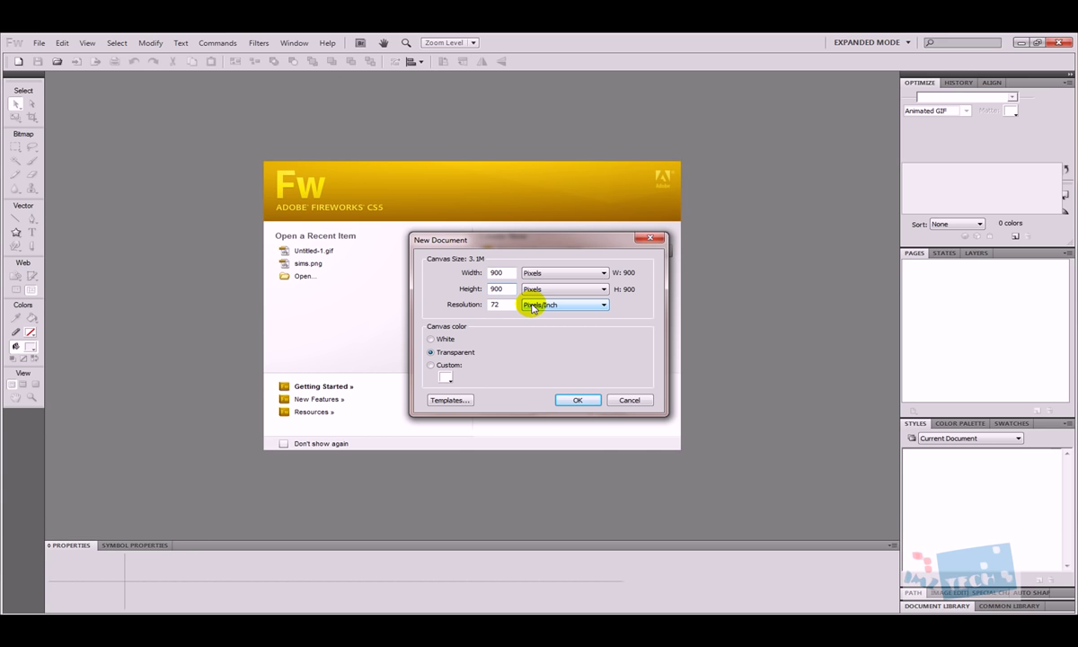
click(499, 304)
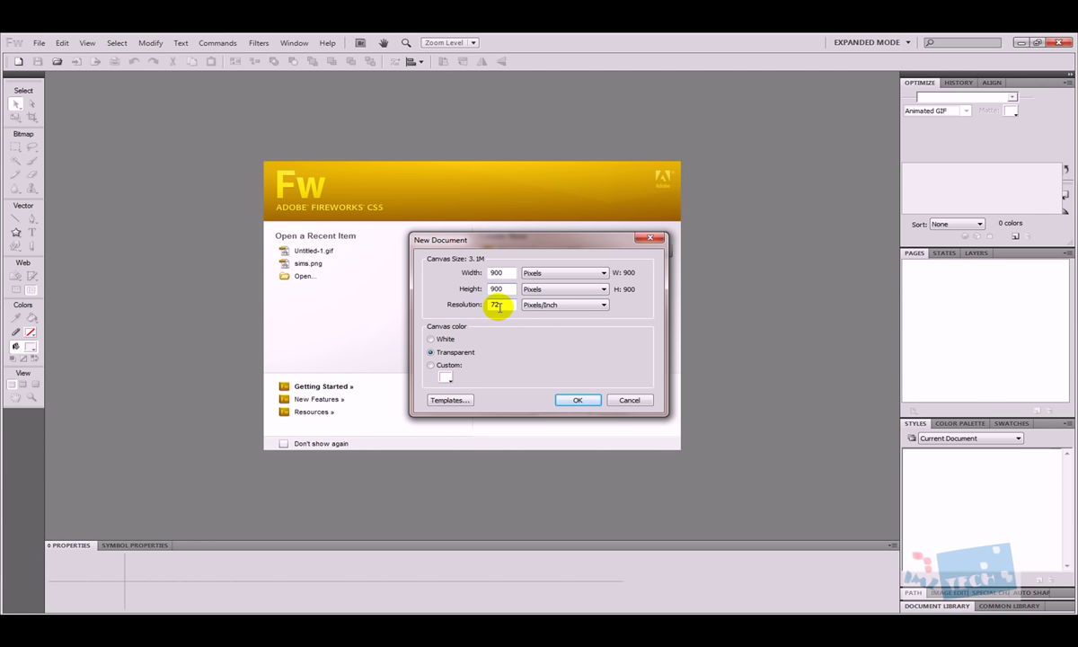
click(433, 353)
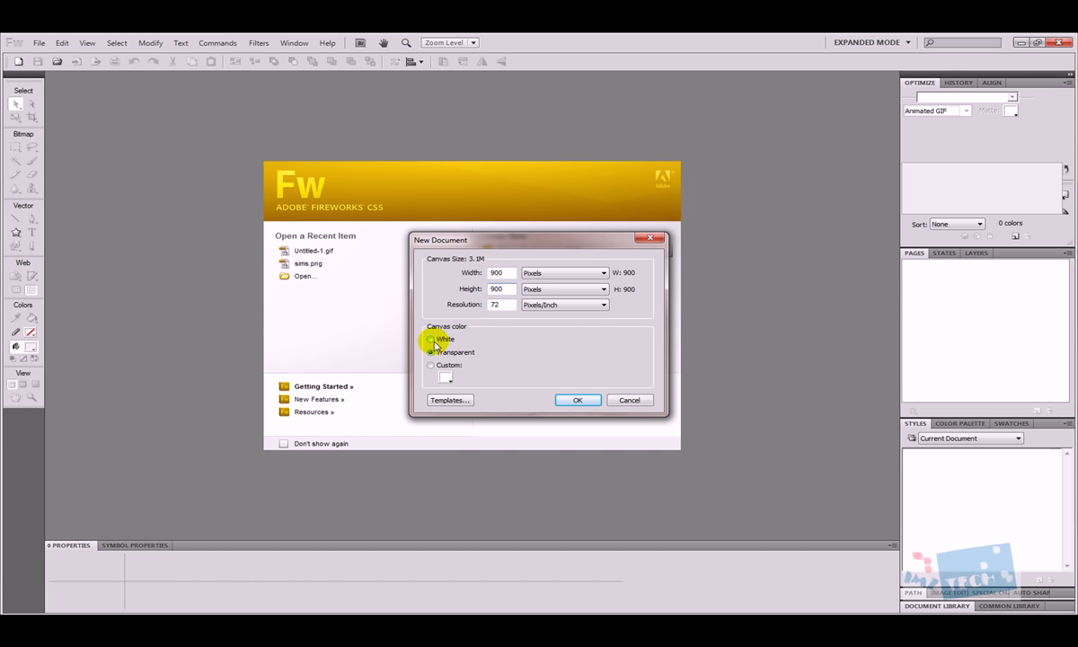
click(435, 343)
click(575, 401)
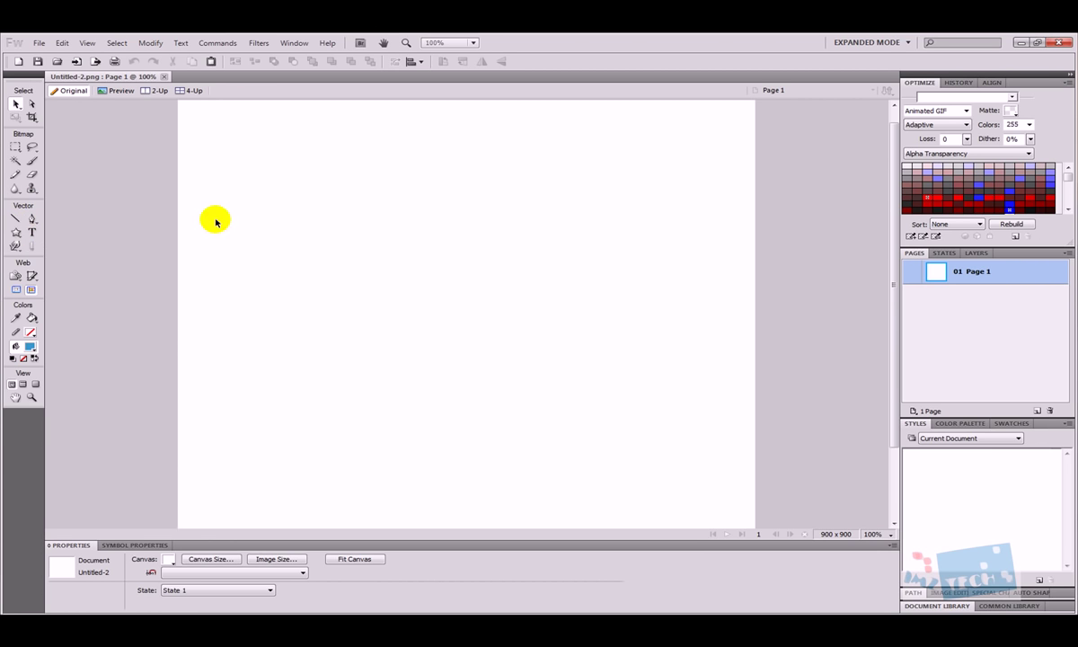
- Draw a star about 415 × 394 px mid-canvas, and reshape it with narrower arms and rounded tips to about 643 × 612 px
click(17, 237)
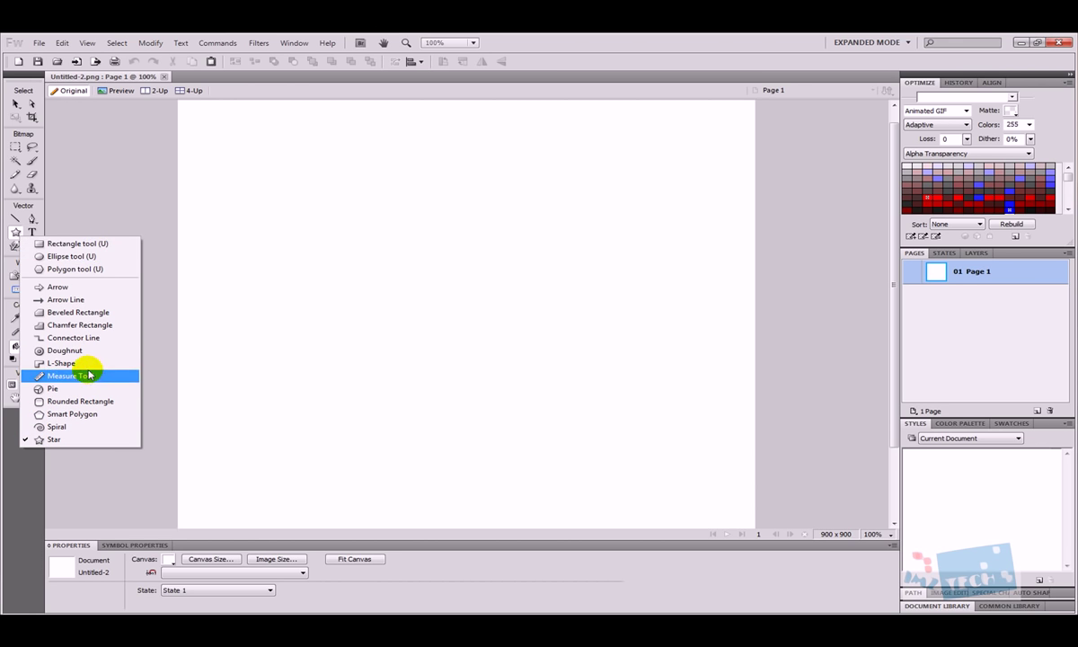
click(72, 440)
drag(313, 207, 585, 388)
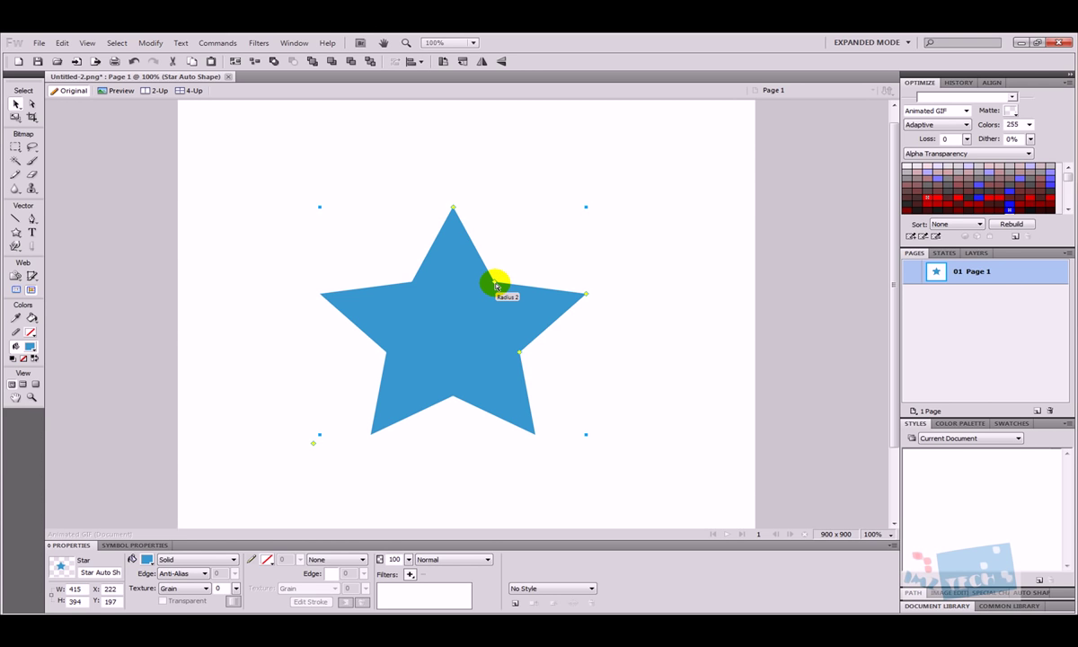
drag(496, 285, 481, 311)
drag(589, 296, 659, 272)
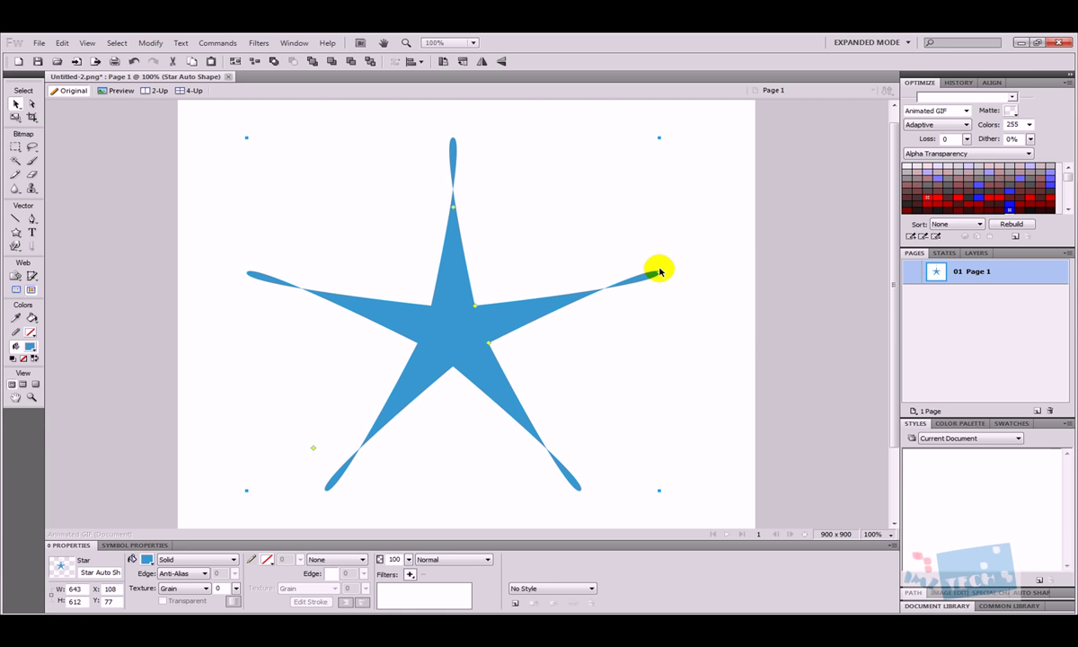
- Move the star to about X 105, Y 68 on the canvas and deselect it
mouse_move(445, 340)
mouse_down()
mouse_move(456, 330)
mouse_move(456, 347)
mouse_up()
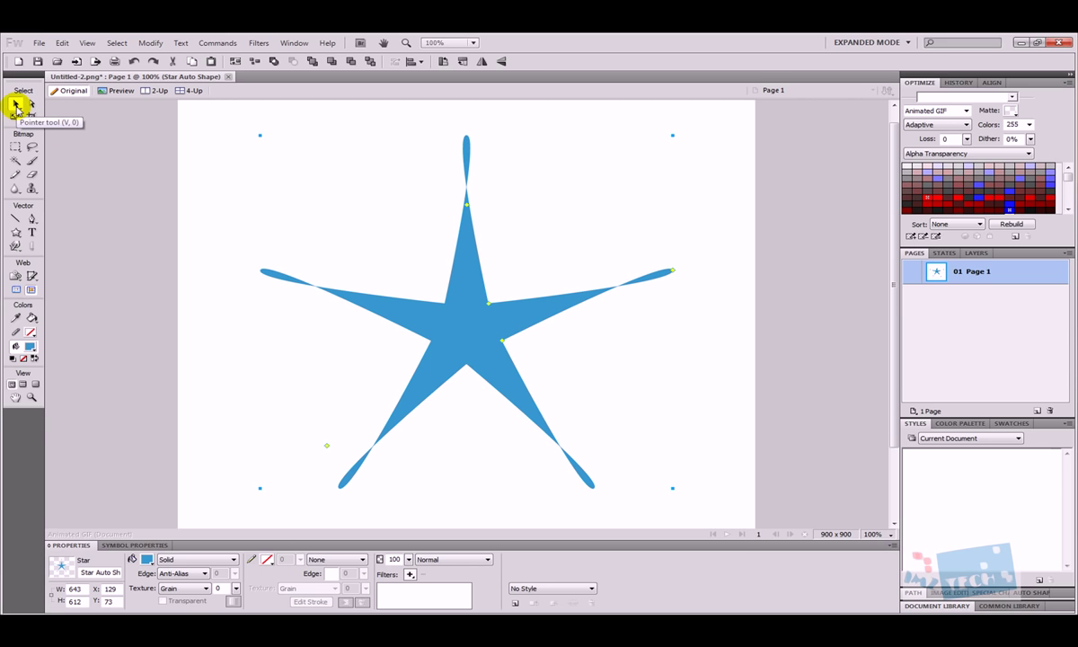
click(468, 332)
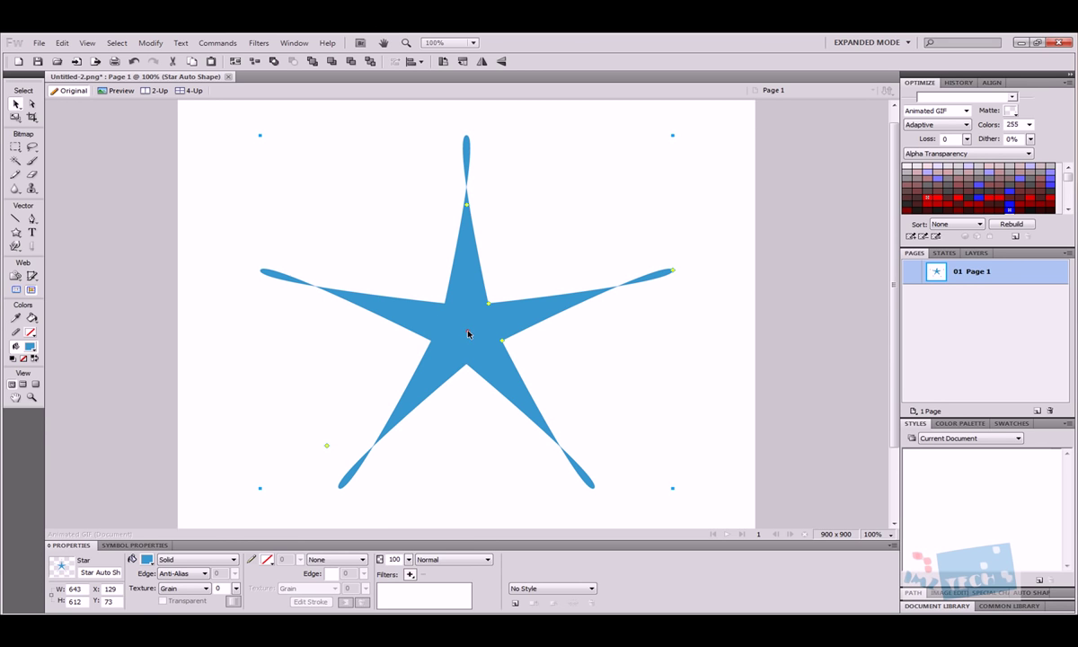
drag(483, 327, 458, 323)
click(156, 272)
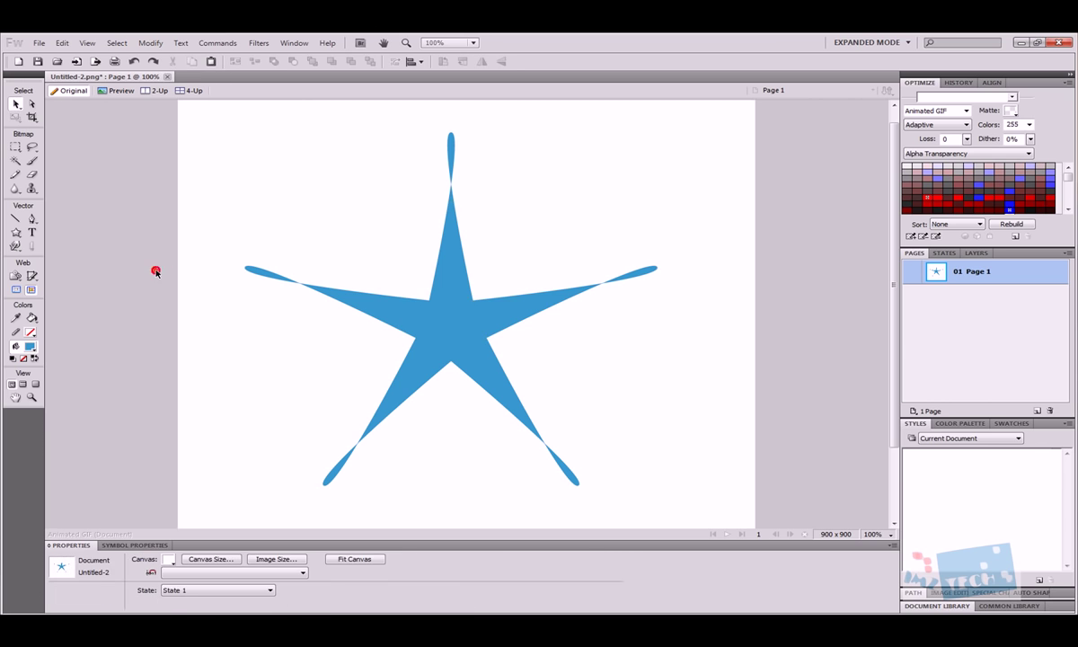
- Rotate the star roughly a quarter turn counterclockwise and scale it down to about 418 × 434 px
click(443, 313)
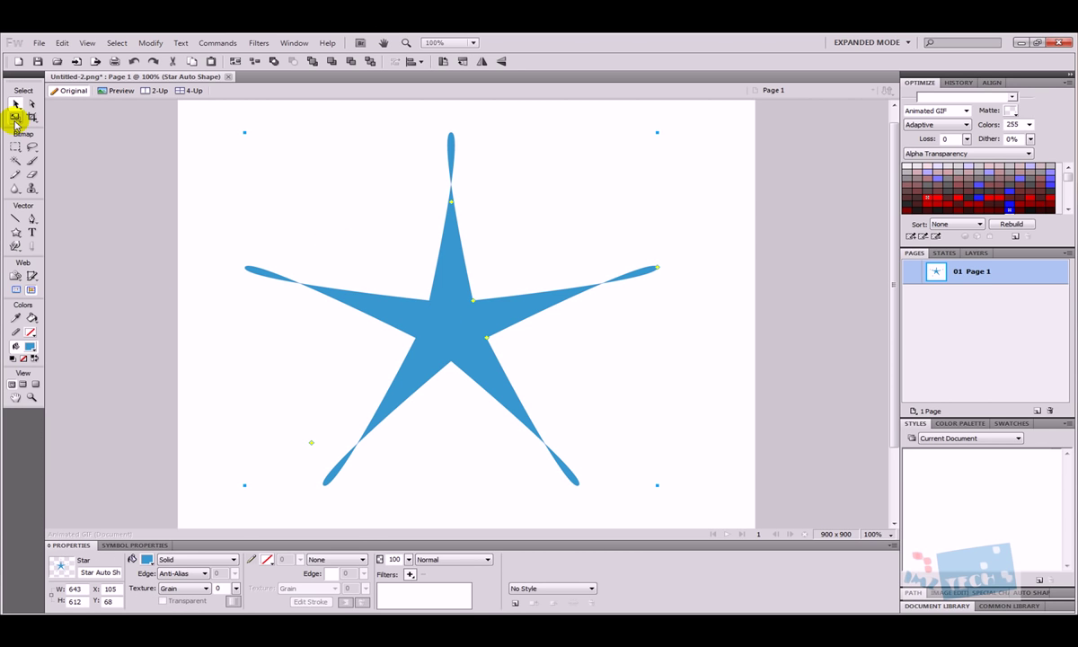
click(15, 118)
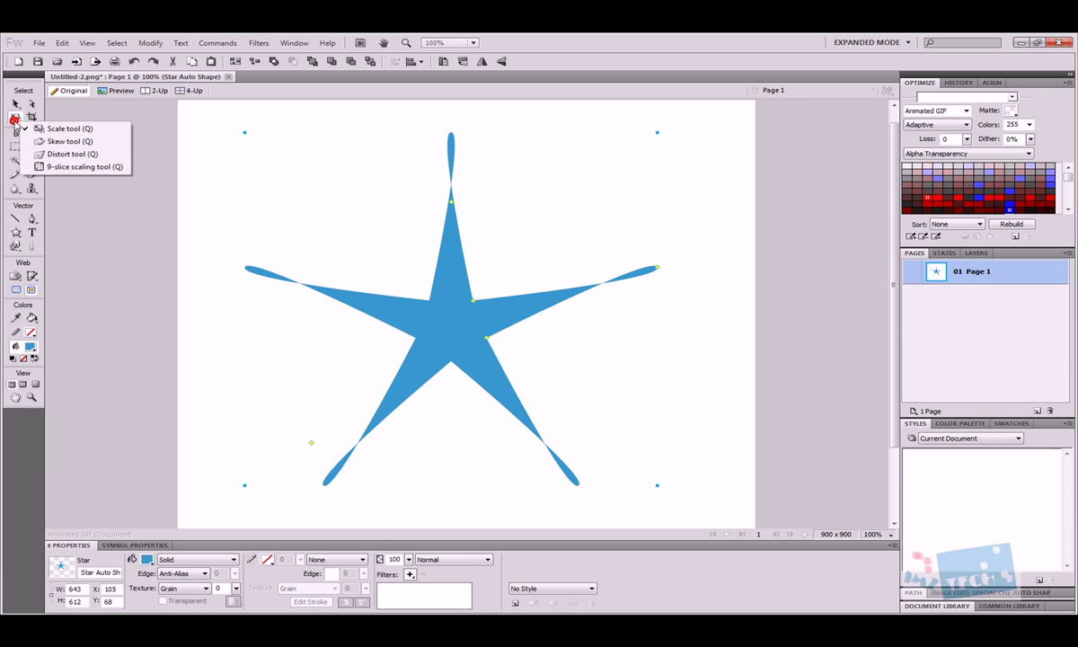
click(14, 119)
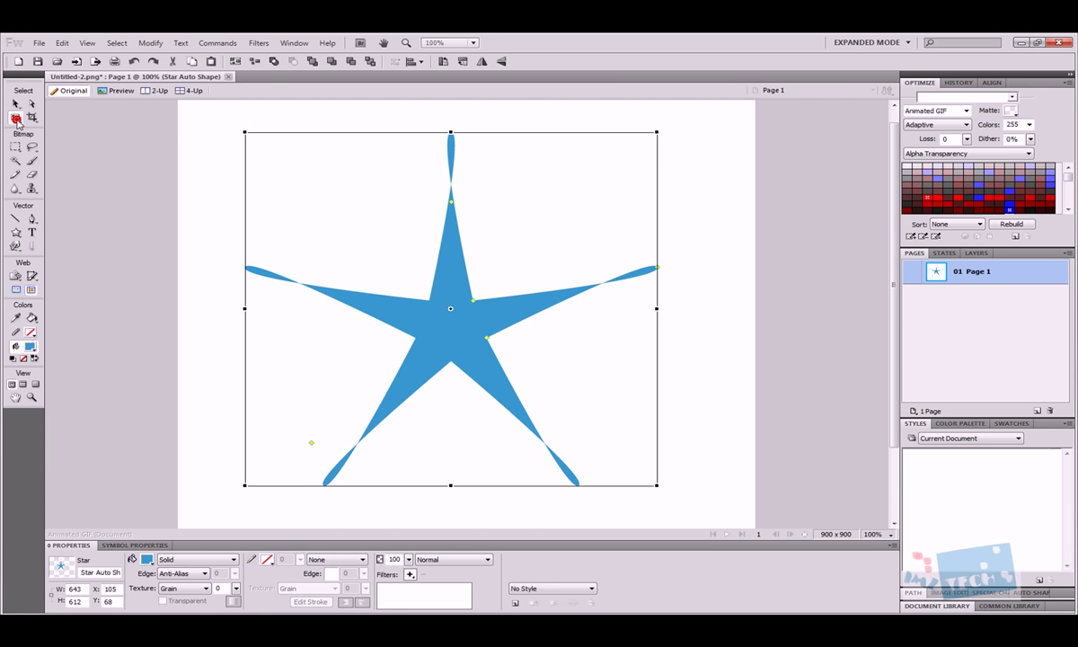
drag(320, 116, 330, 363)
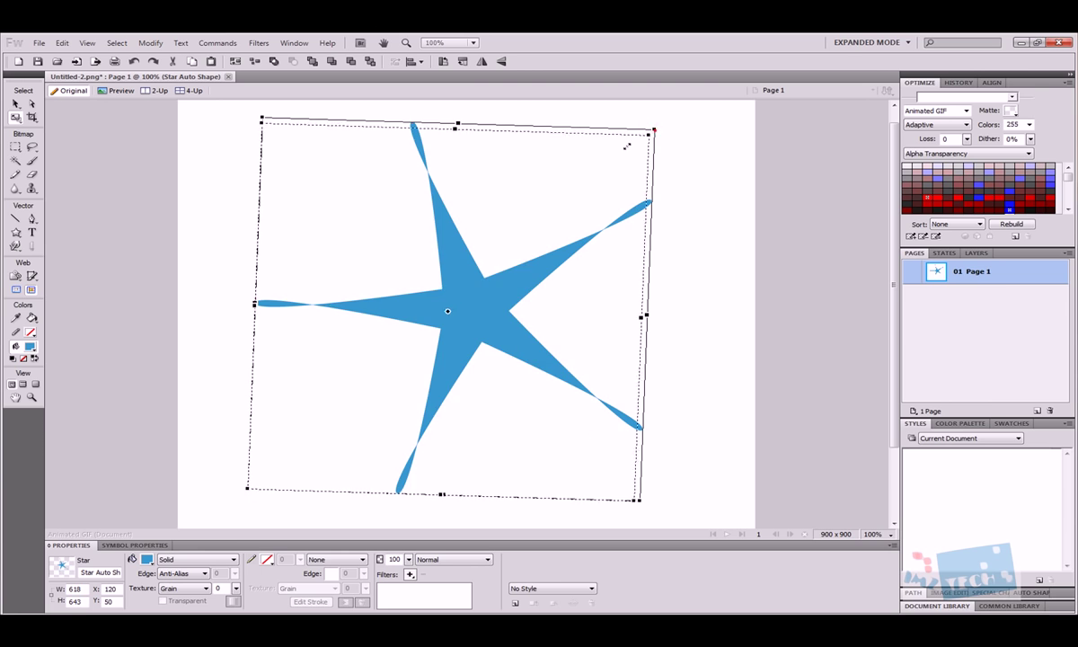
drag(652, 131, 522, 242)
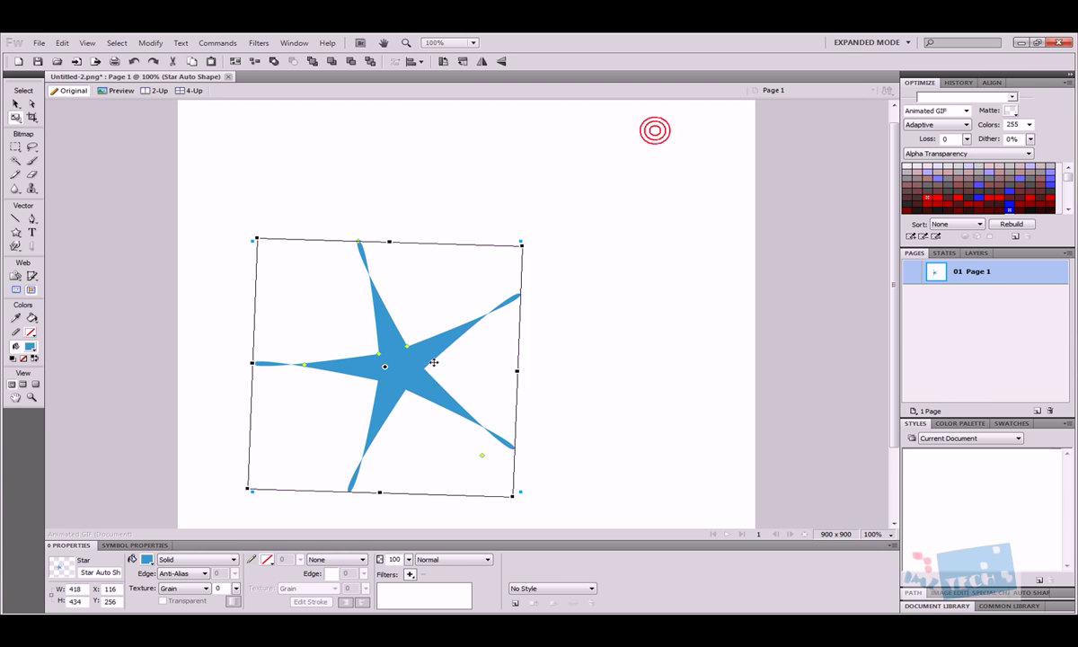
- Skew the star so its upper side leans right, leaving it about 463 × 447 px at about X 359, Y 163
click(14, 118)
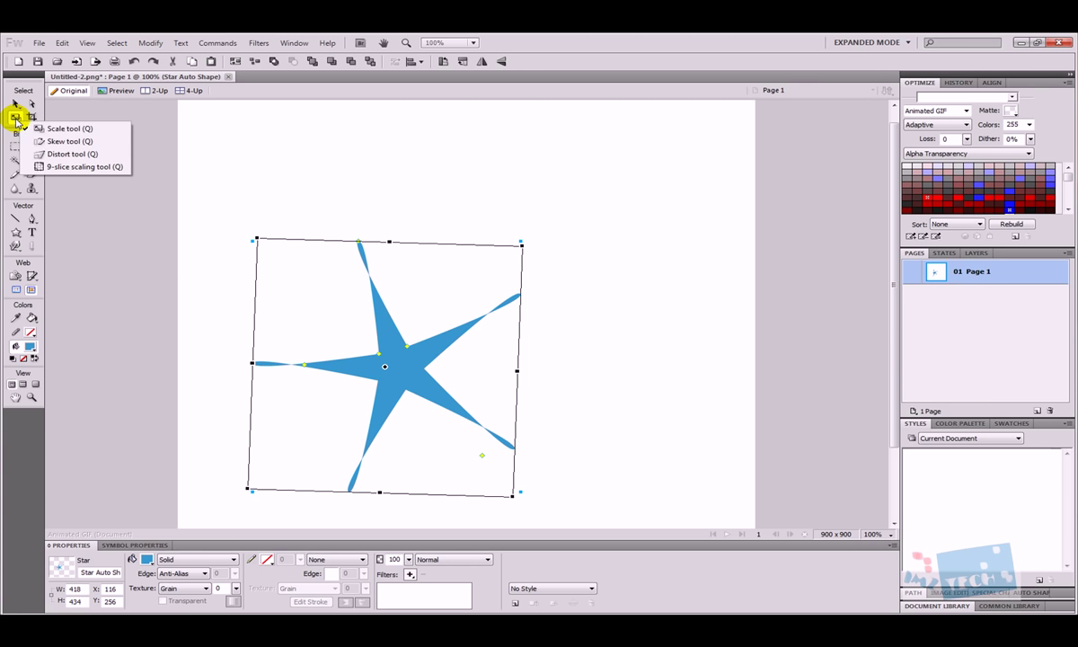
click(69, 142)
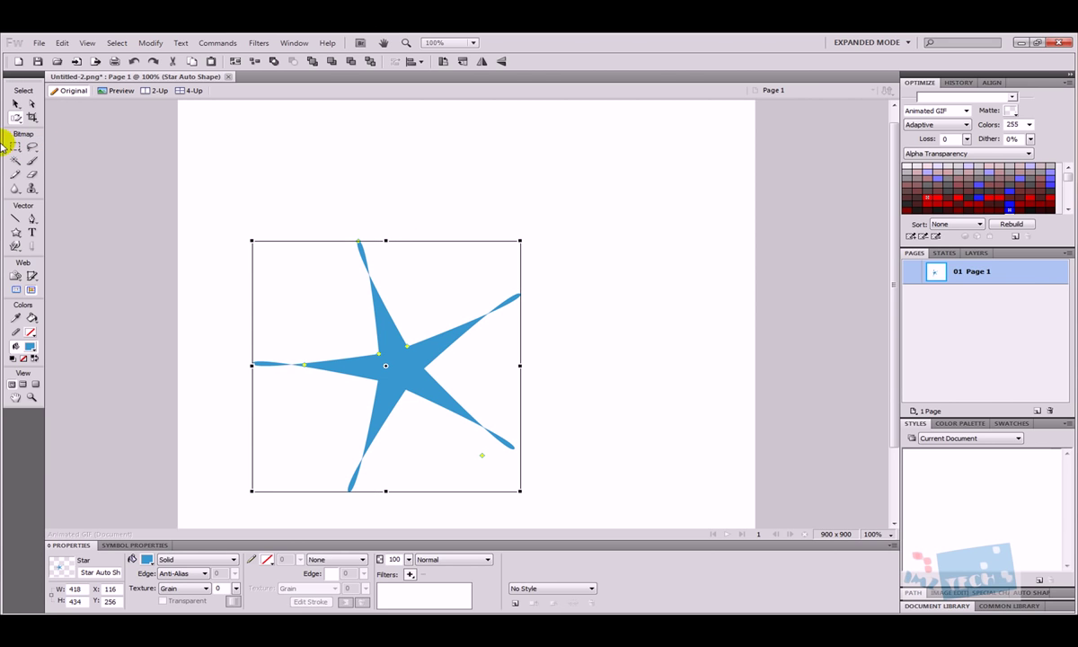
drag(386, 241, 583, 210)
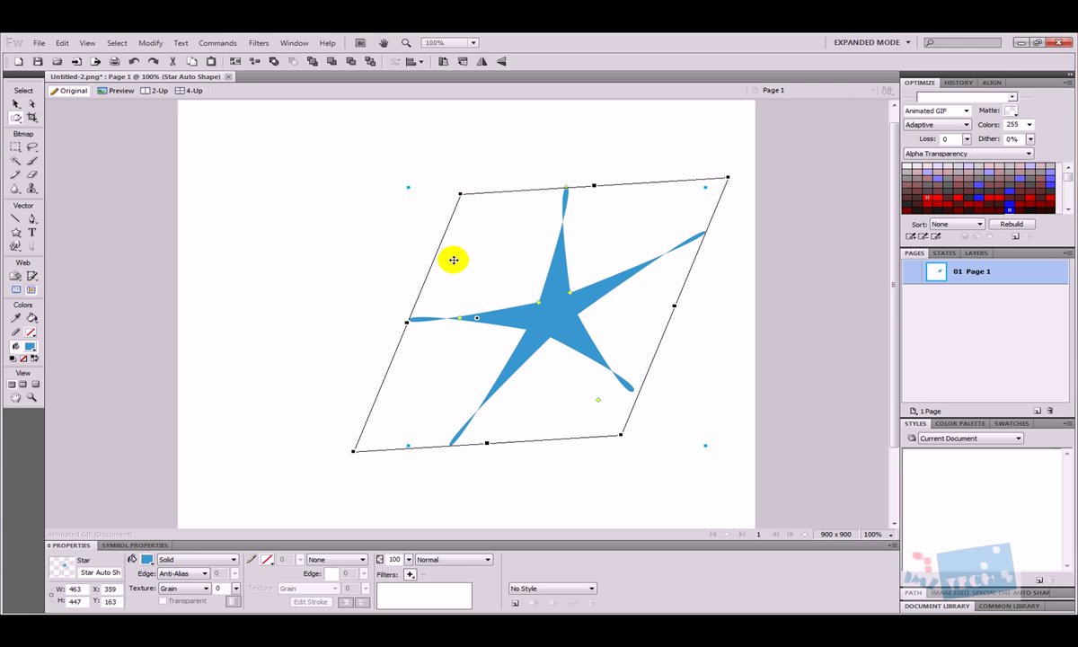
- Reshape the star's uppermost arm with the Subselection tool into a wide curved leaf shape, making the star about 463 × 501 px
click(33, 105)
click(33, 397)
drag(447, 137, 632, 265)
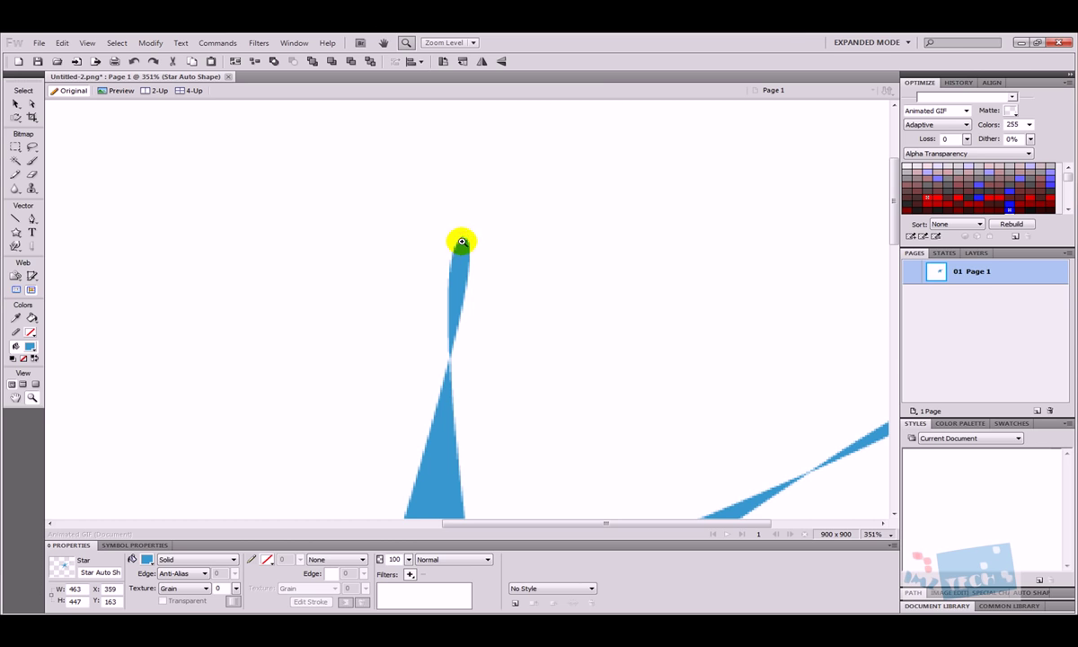
click(33, 105)
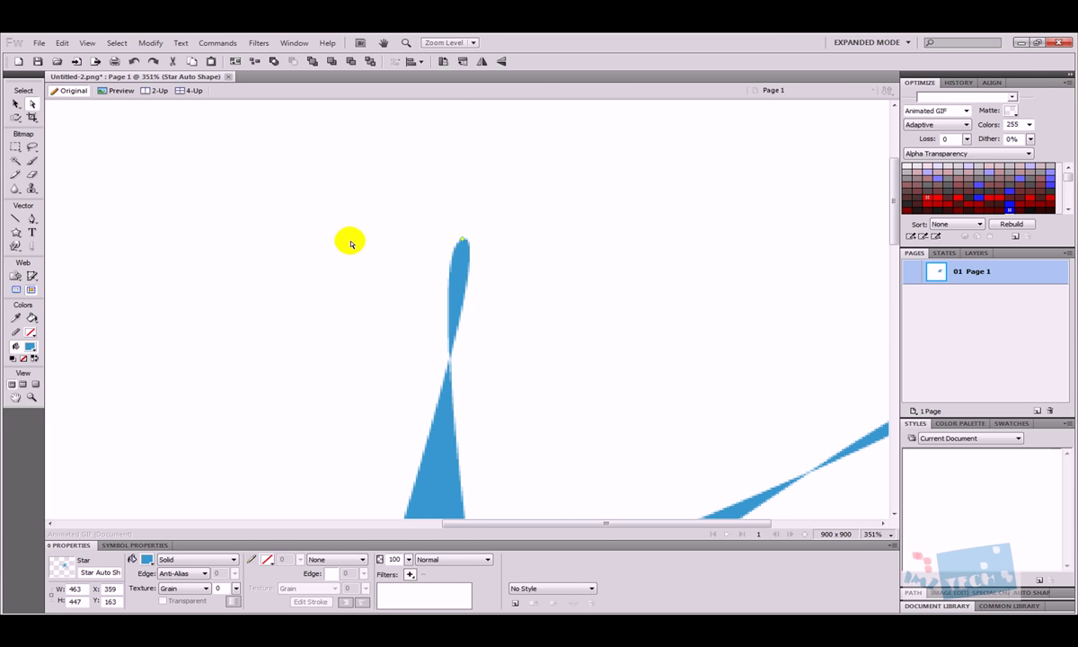
click(465, 248)
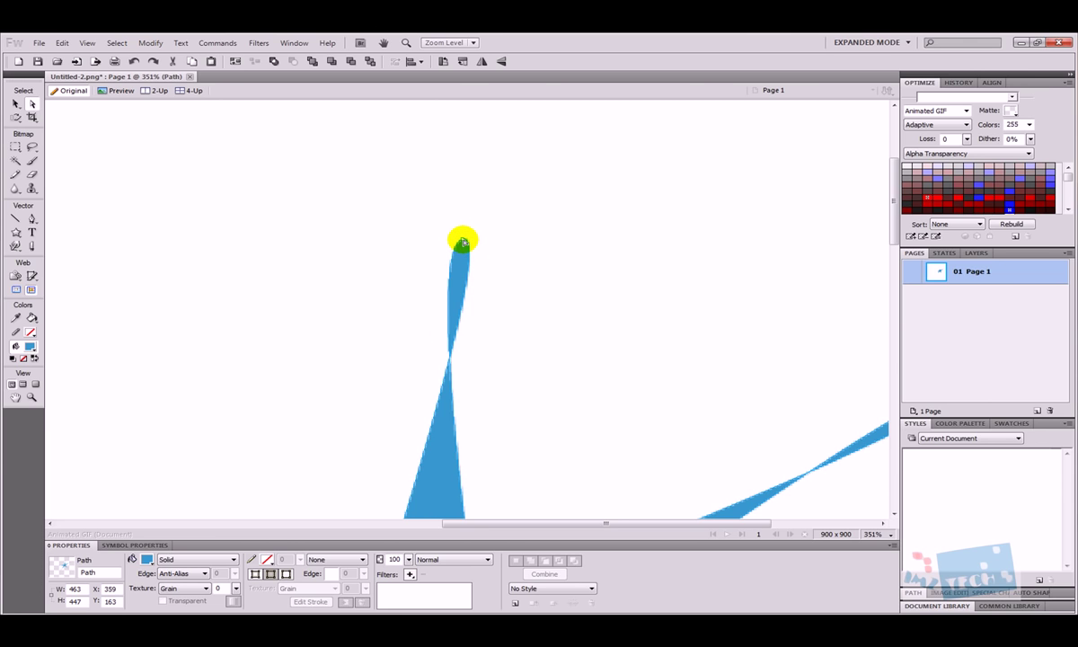
drag(463, 241, 131, 178)
click(656, 163)
click(696, 127)
click(609, 163)
click(32, 397)
right_click(280, 369)
click(328, 430)
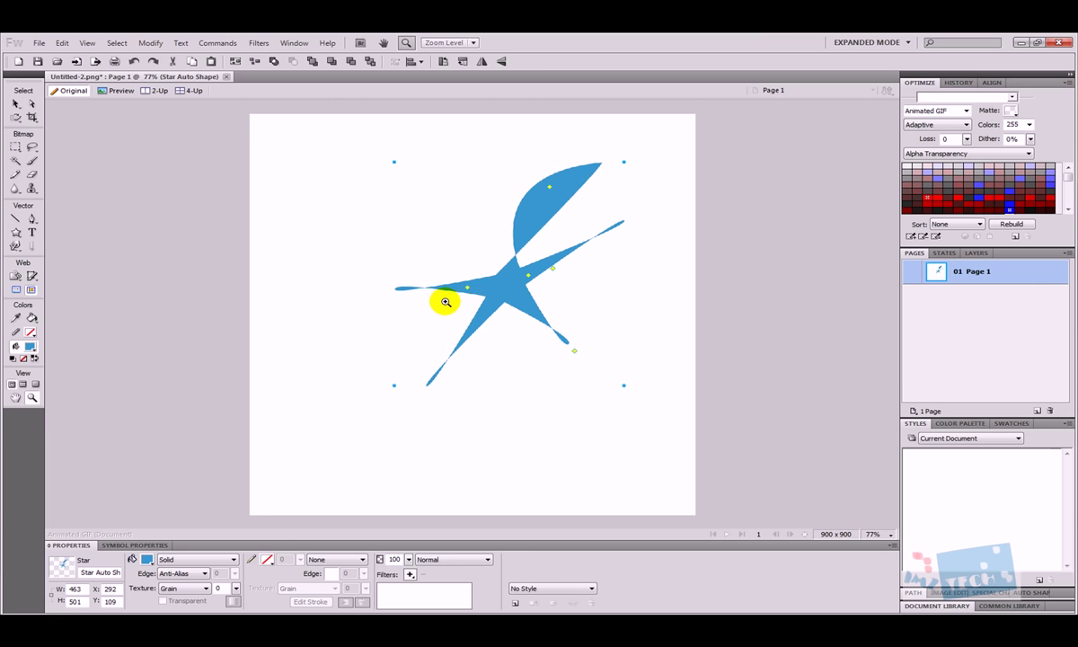
- Crop the canvas around the reshaped star to about 423 × 521 px and undo the crop
click(32, 118)
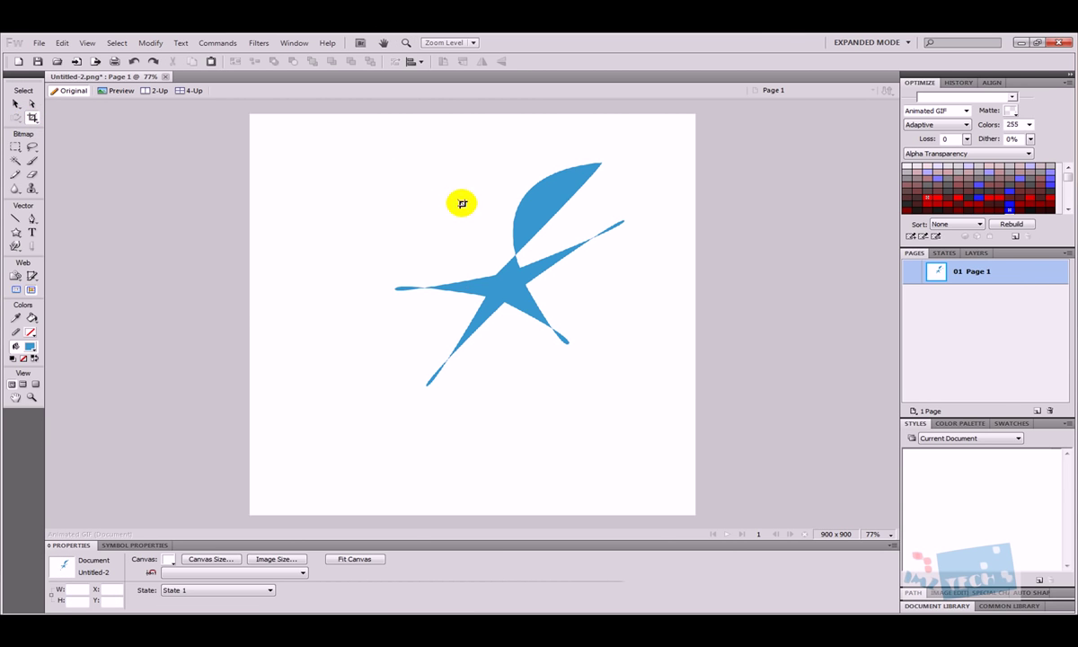
drag(409, 163, 619, 395)
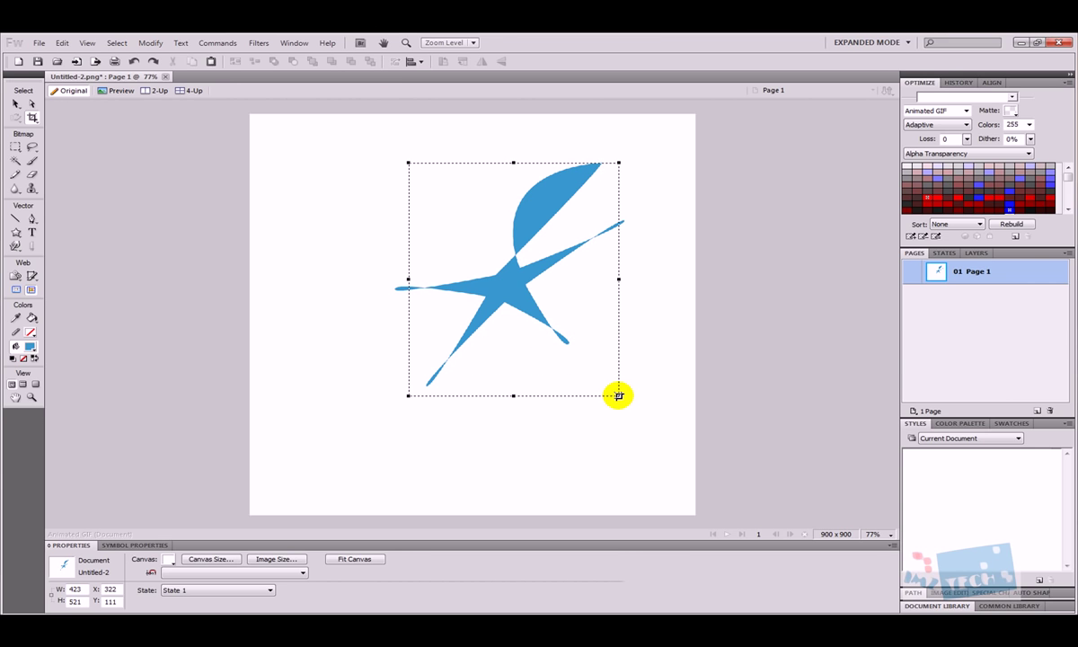
double_click(567, 354)
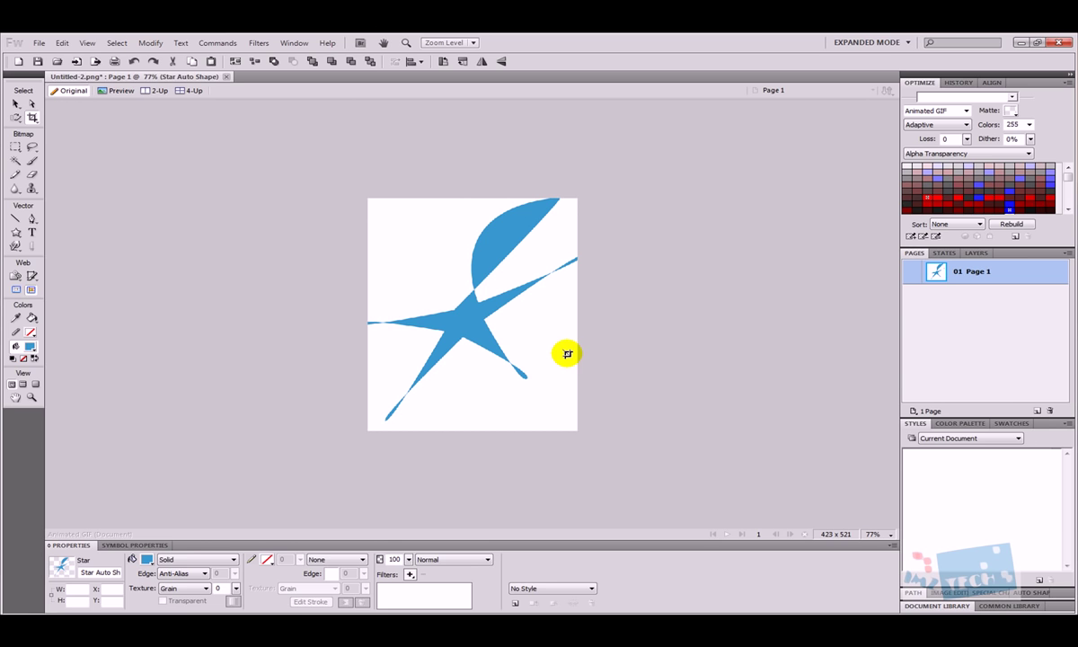
click(62, 43)
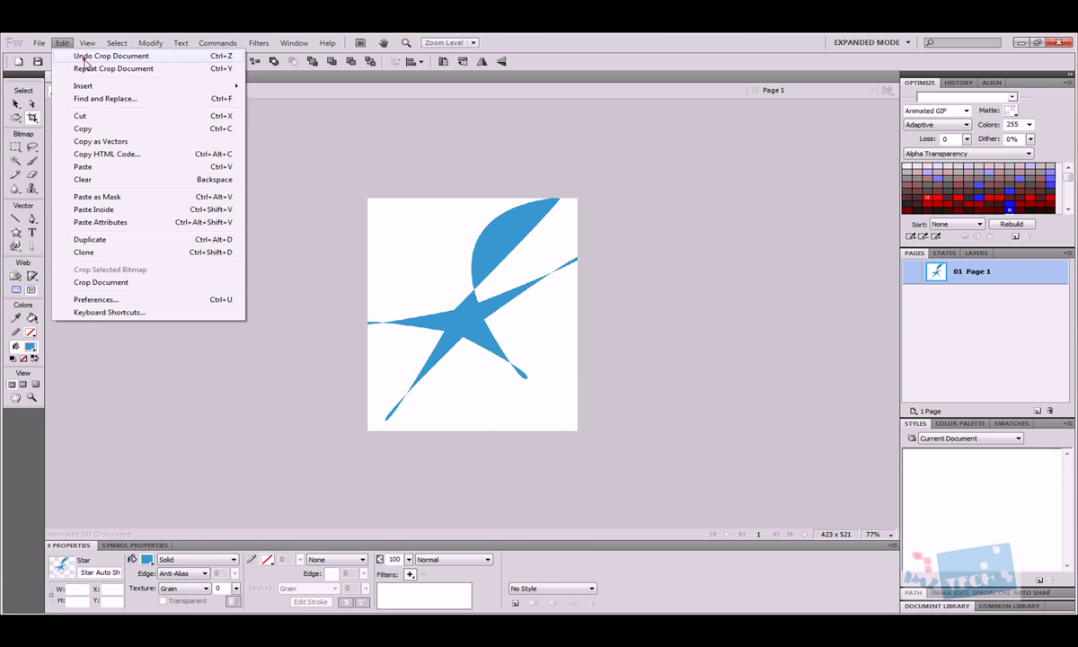
click(79, 53)
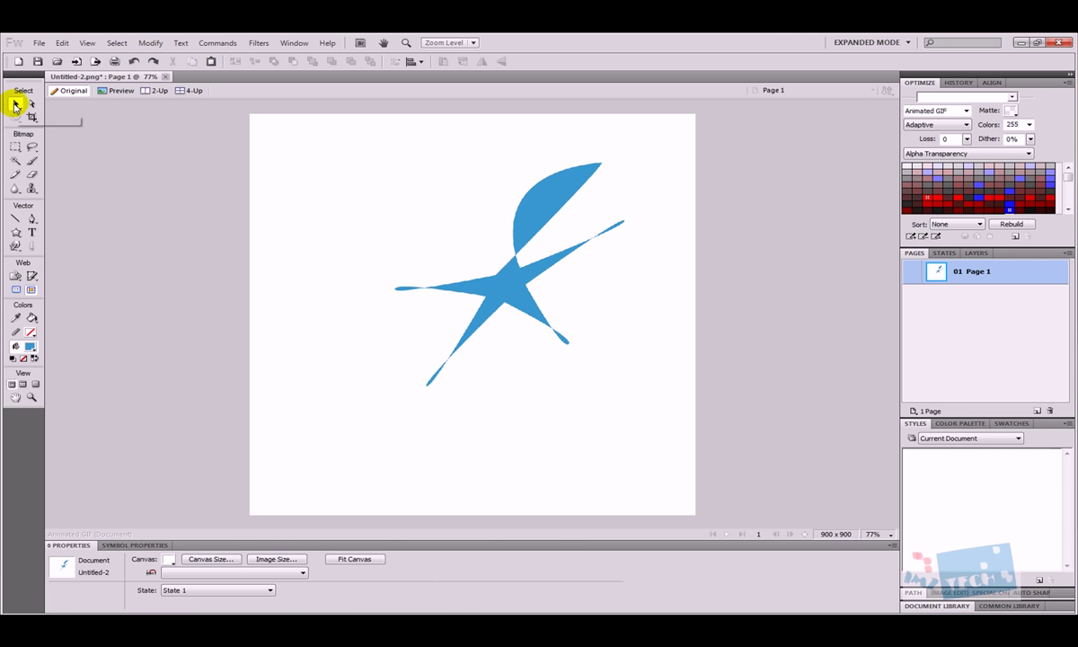
- Draw a tall, narrow rectangle about 90 × 767 px to the left of the star at about X 45, Y 40
click(487, 282)
click(510, 382)
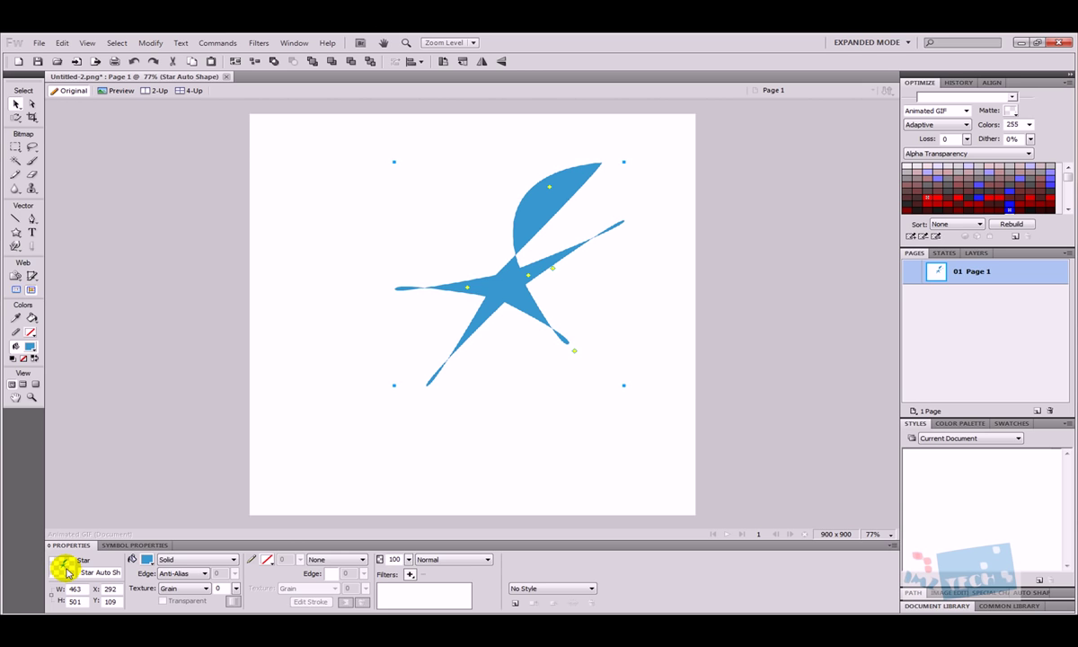
click(16, 232)
click(45, 244)
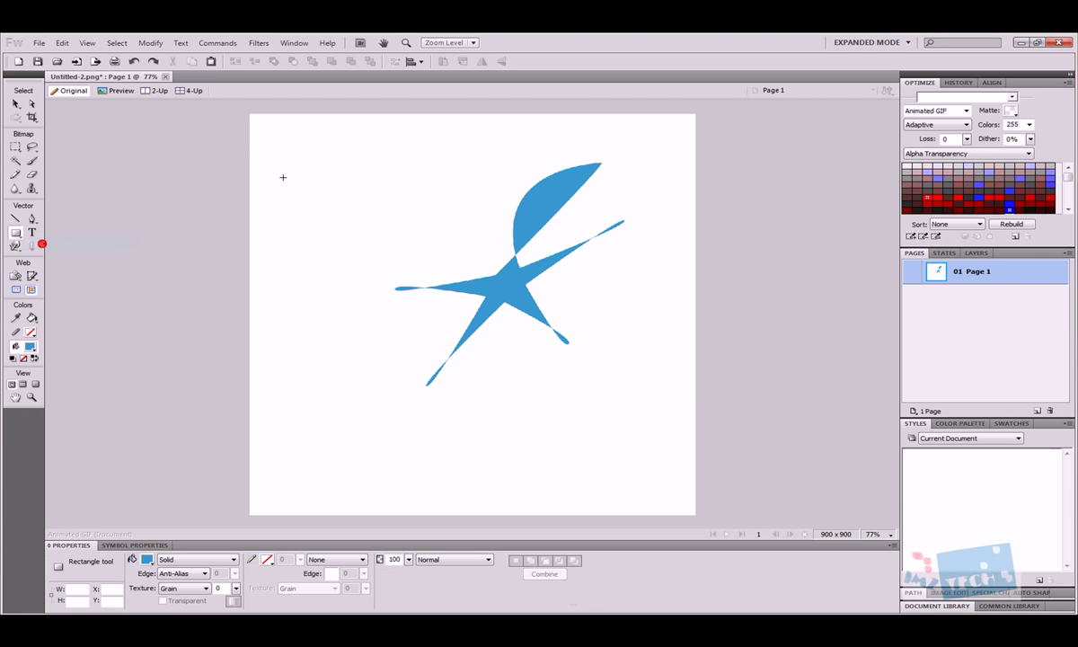
drag(272, 132, 317, 475)
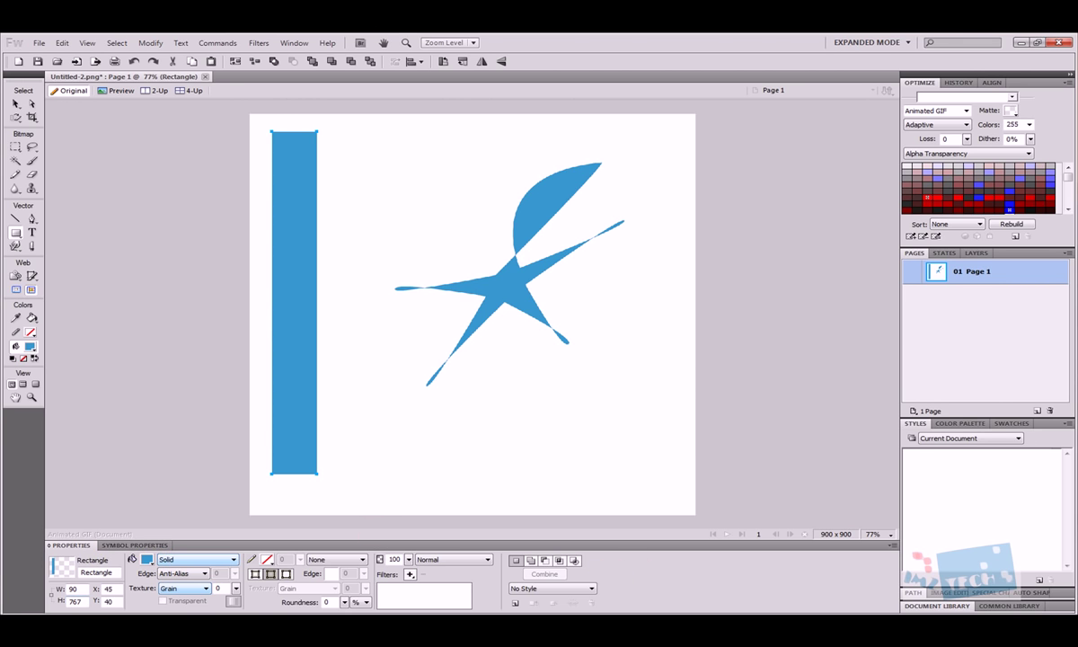
- Fill the rectangle with solid red and replace that fill with the Threads 1 pattern
click(145, 560)
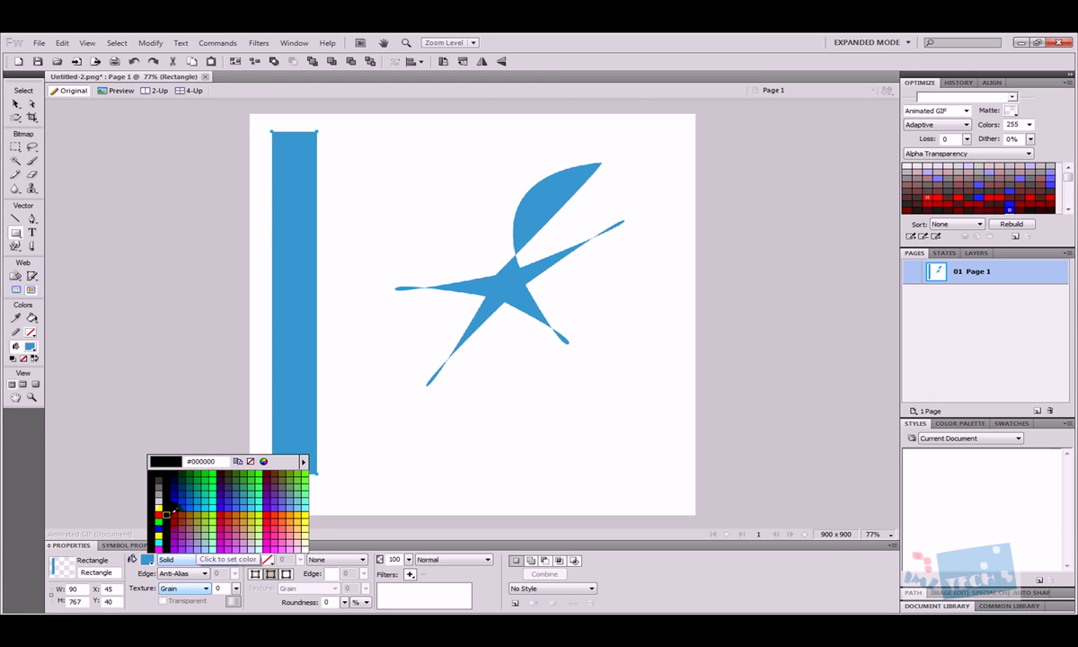
click(159, 512)
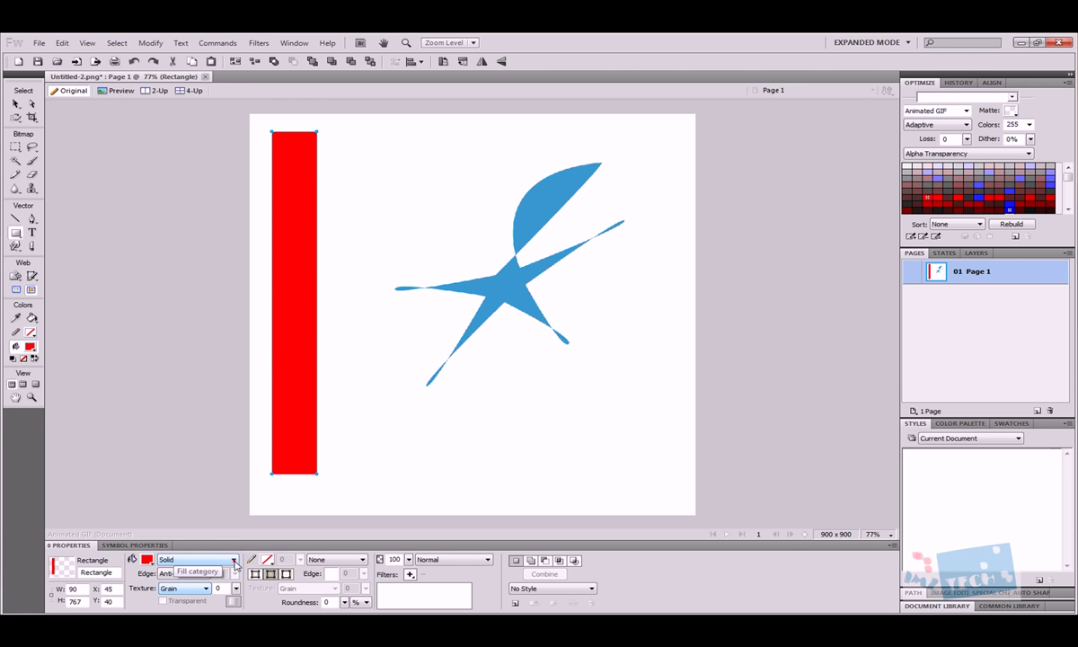
click(235, 561)
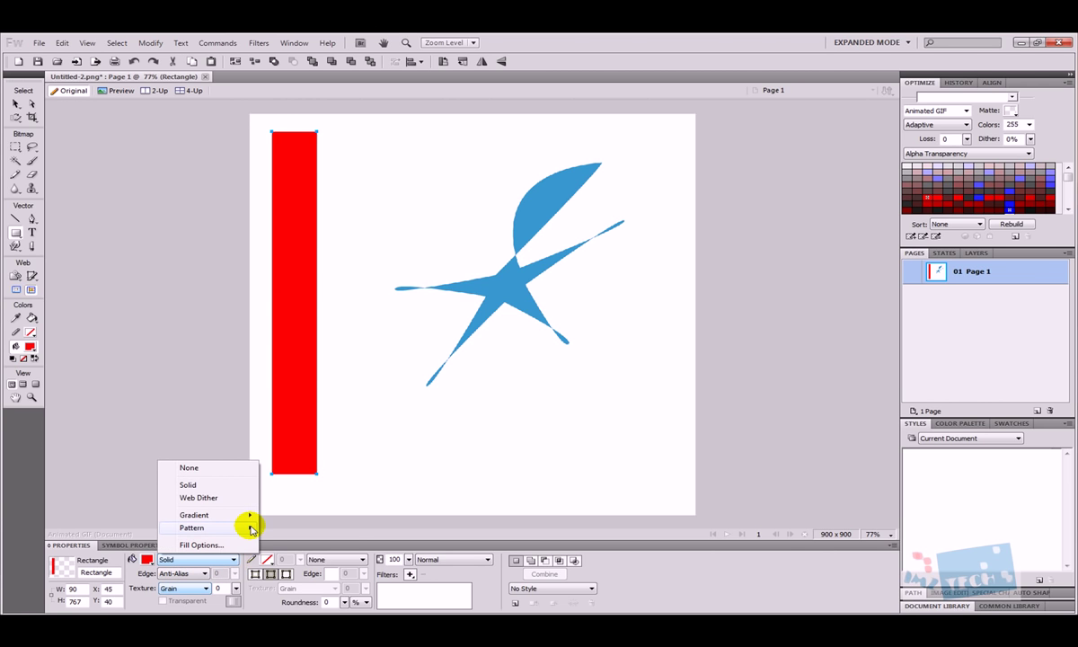
click(275, 528)
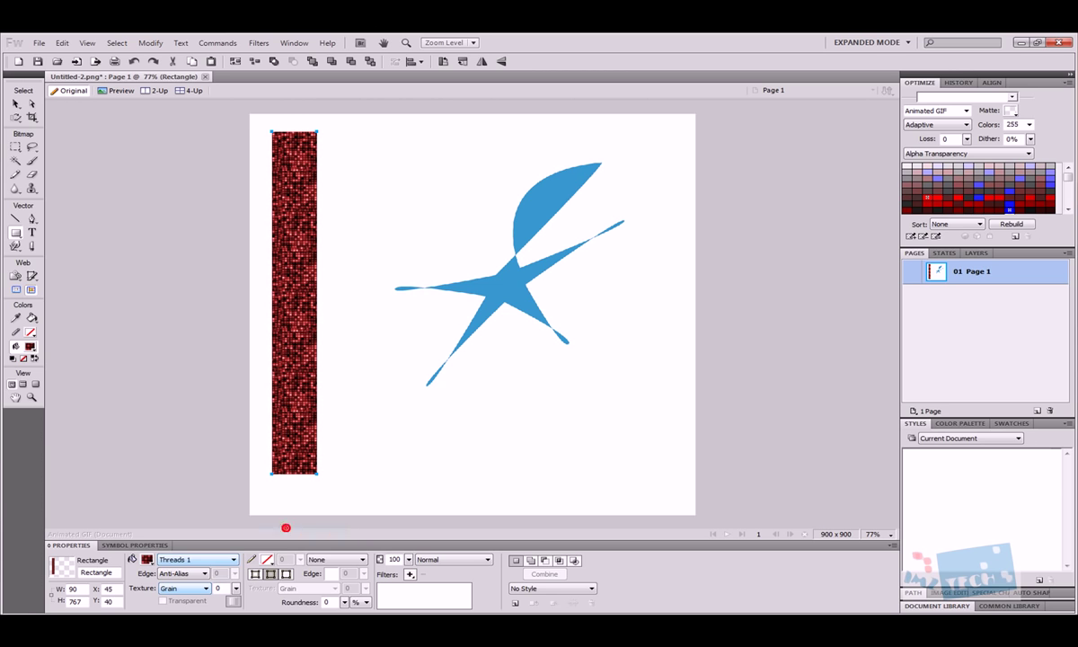
- Apply a Linear gradient fill to the rectangle and change the gradient's red end colour to white
click(230, 561)
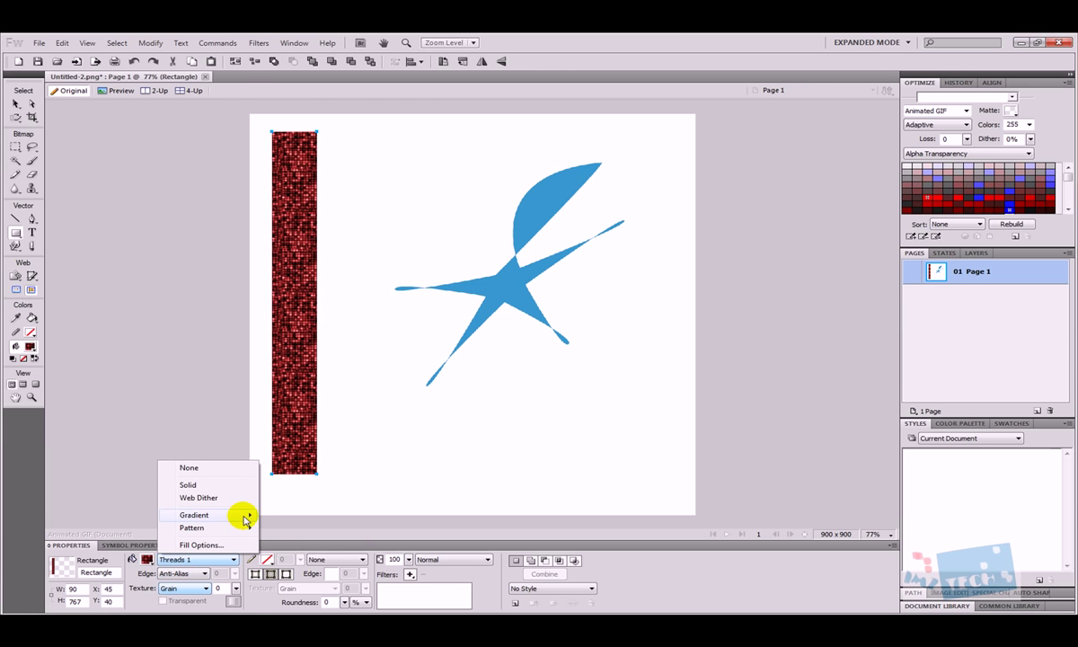
mouse_move(244, 519)
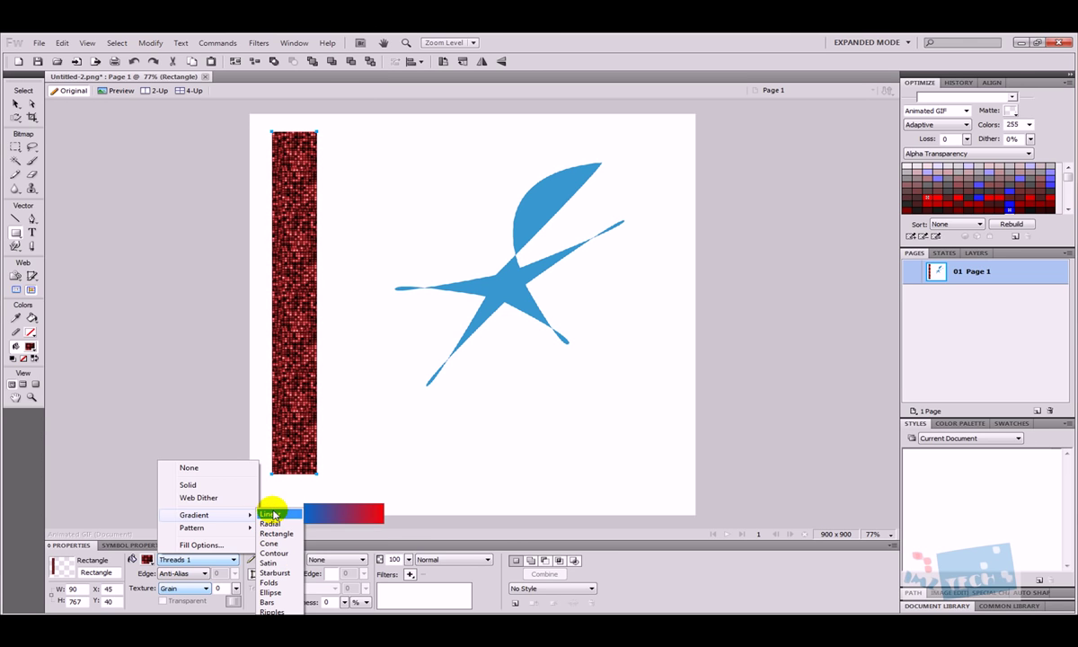
click(271, 514)
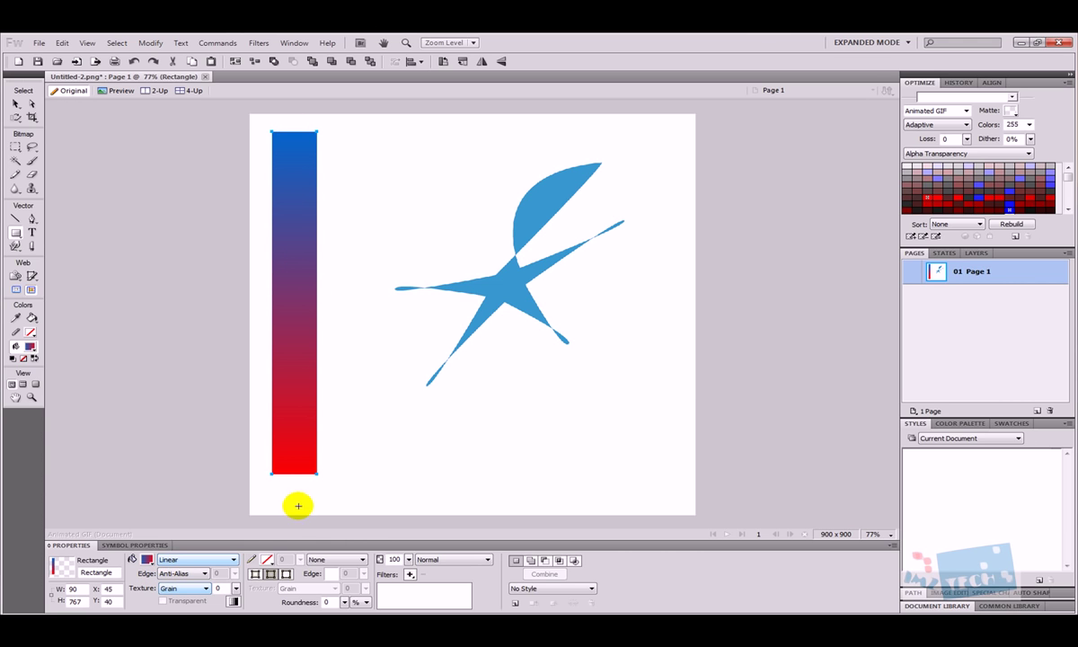
click(149, 559)
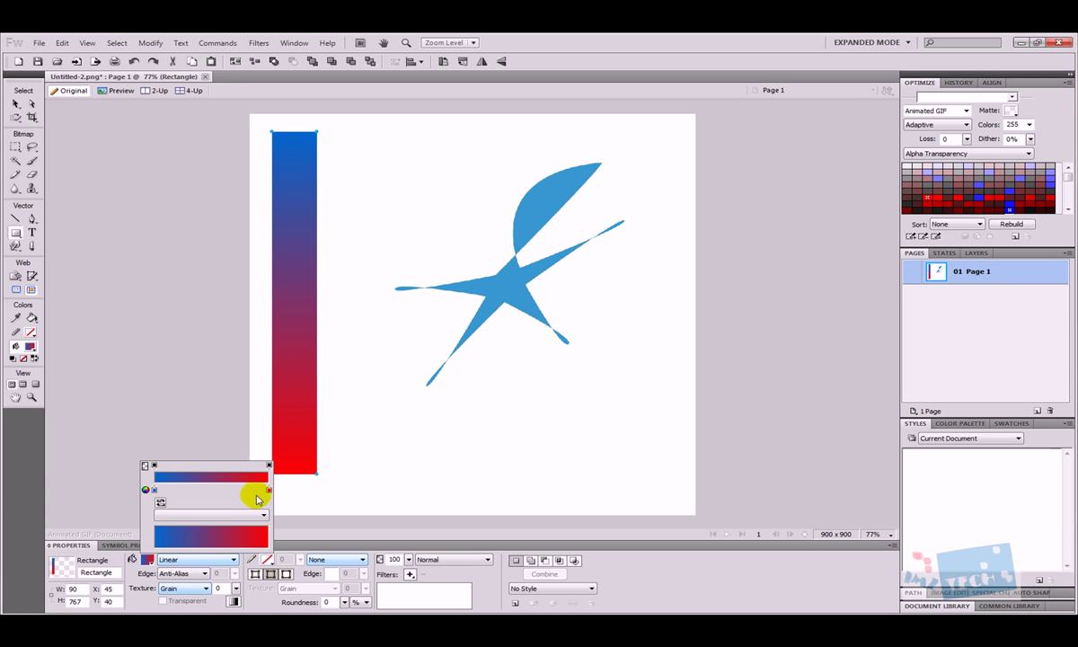
click(270, 491)
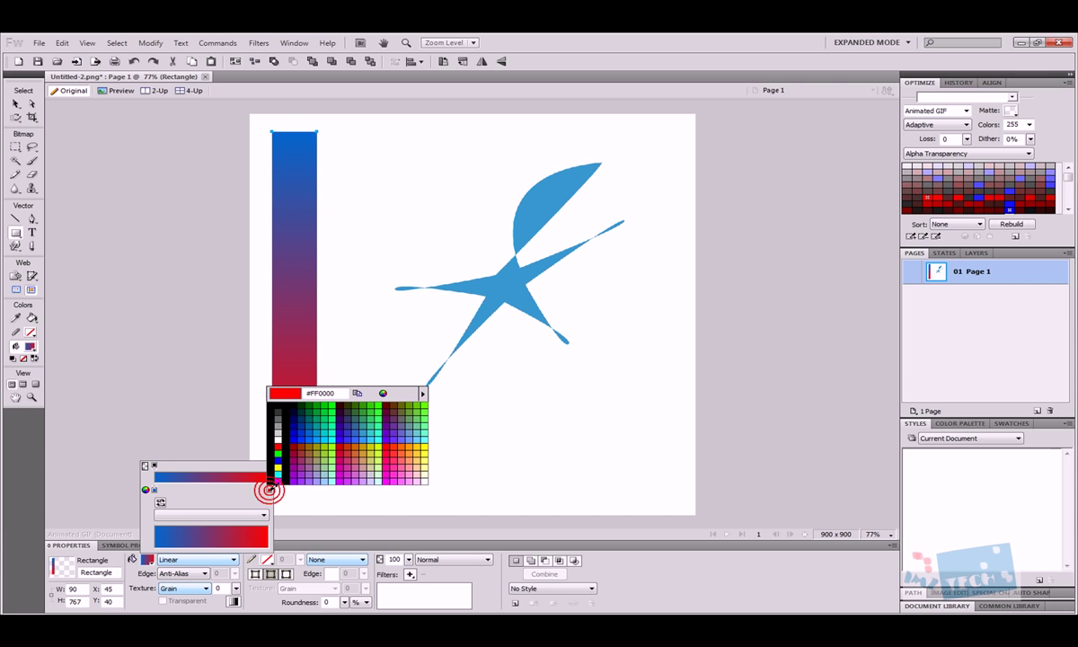
click(278, 438)
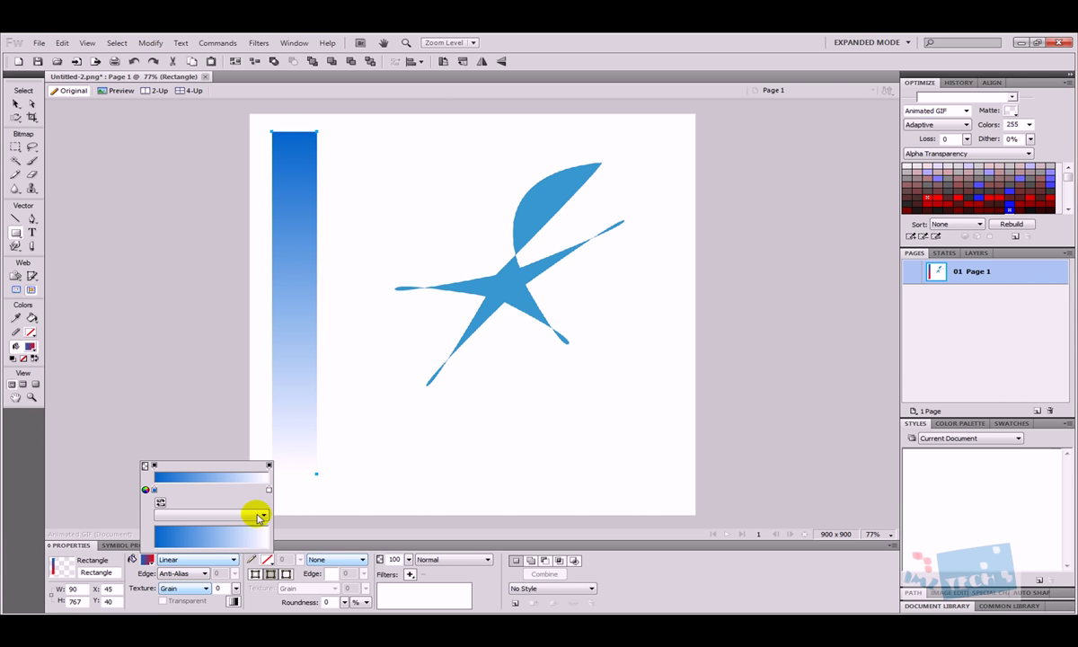
- Rearrange the gradient to run from white down to blue, with an added red stop between the two colours
mouse_move(270, 491)
mouse_down()
mouse_move(149, 491)
mouse_move(265, 493)
mouse_up()
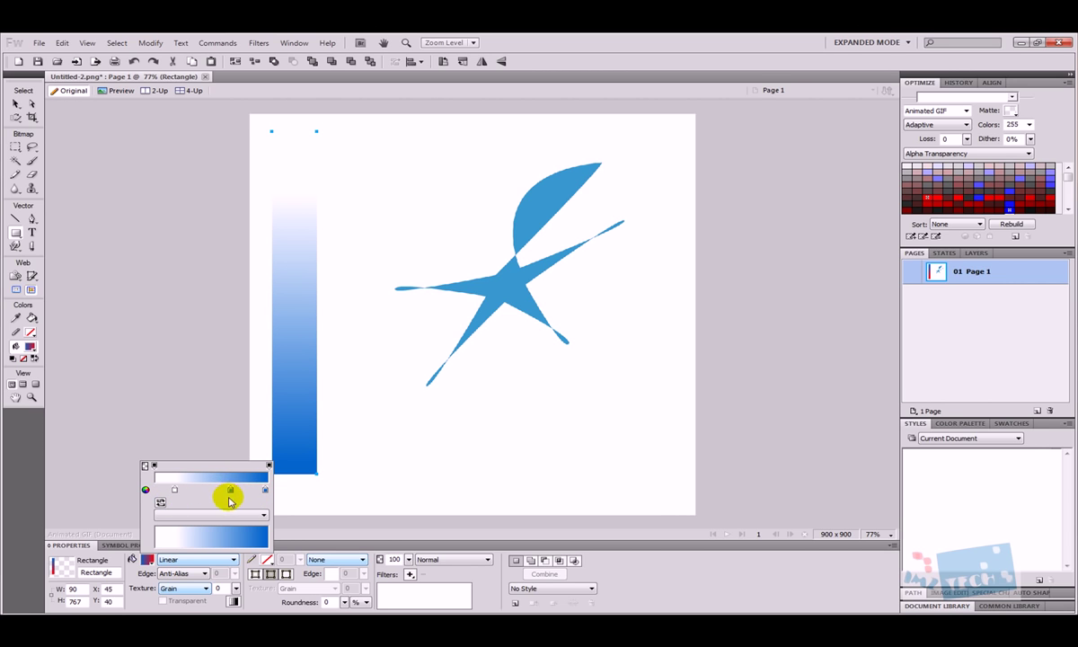
click(231, 491)
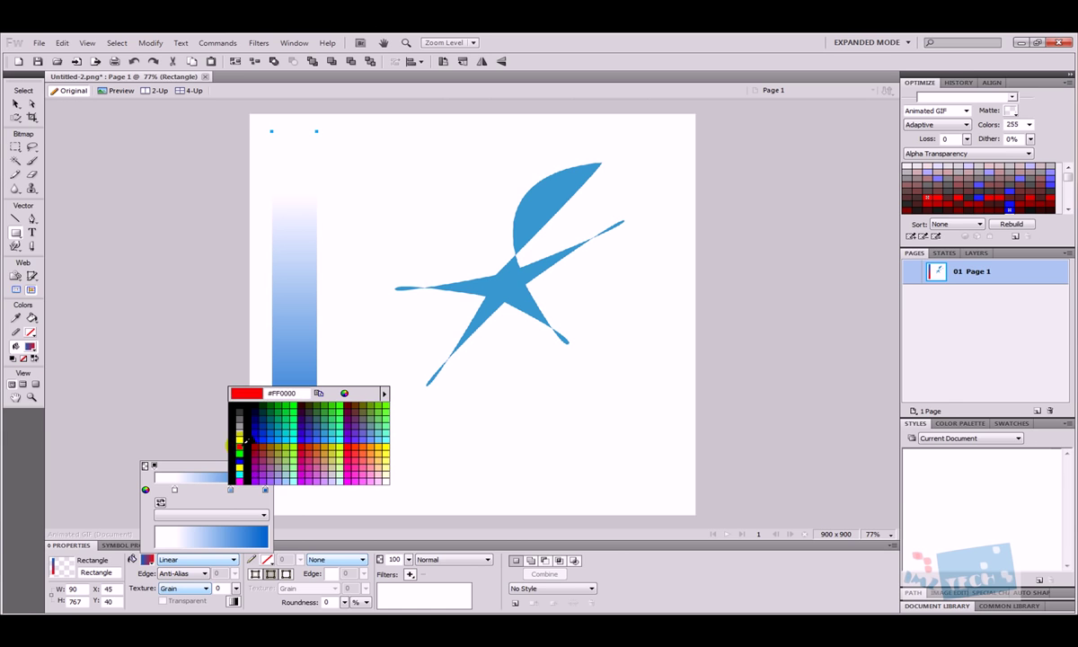
click(239, 446)
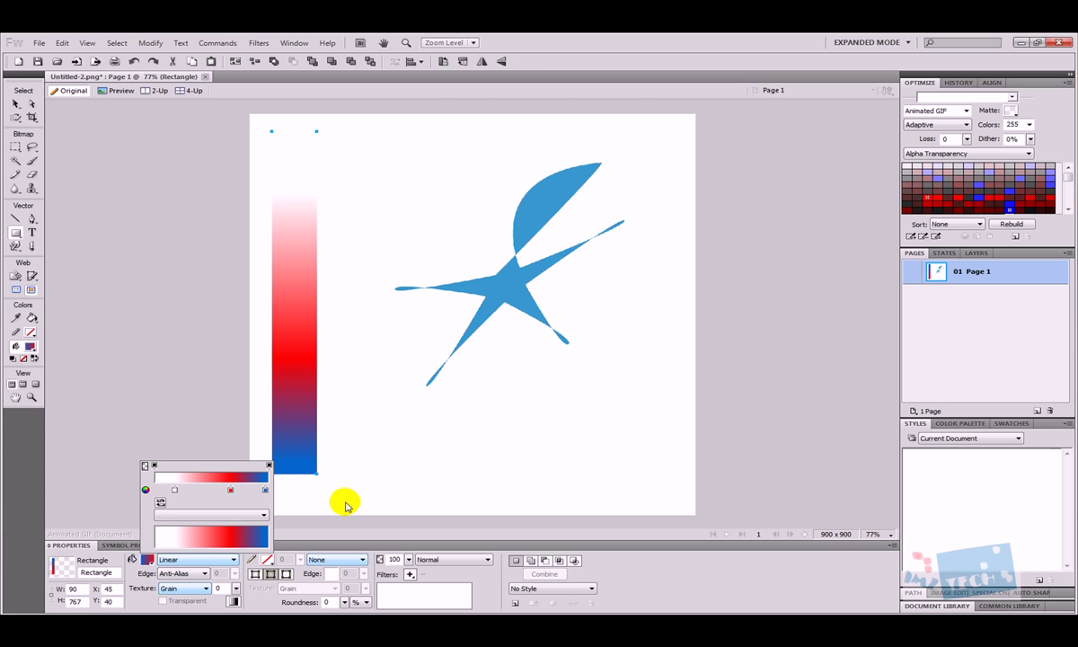
click(393, 525)
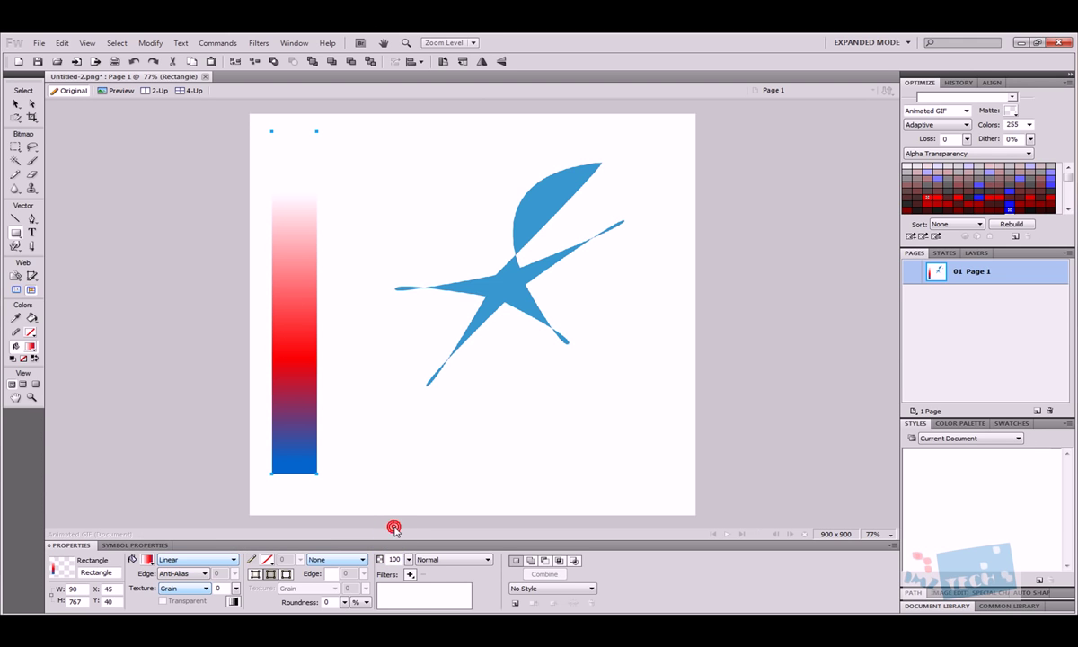
- Add a Drop Shadow filter to the rectangle with a distance of 53 and a bright green colour
click(413, 575)
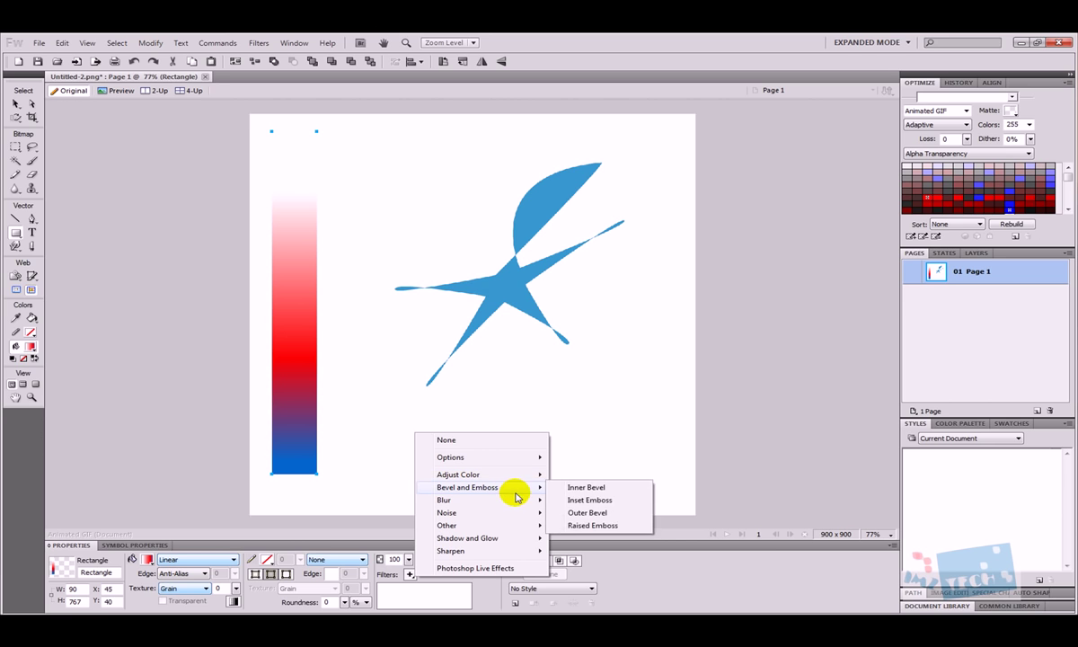
mouse_move(514, 551)
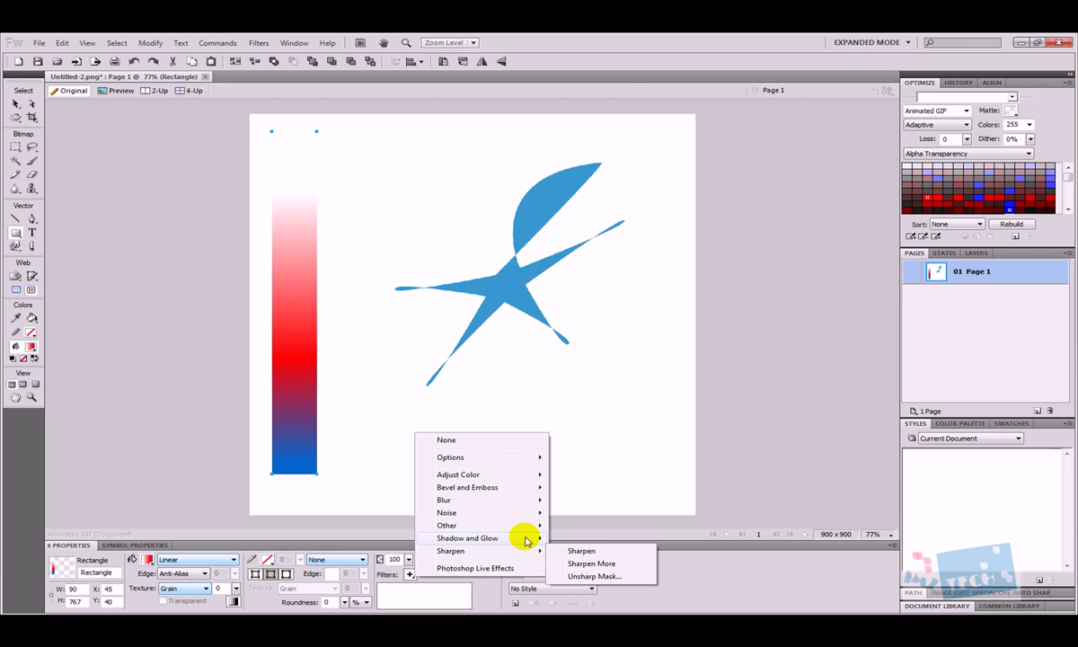
click(567, 539)
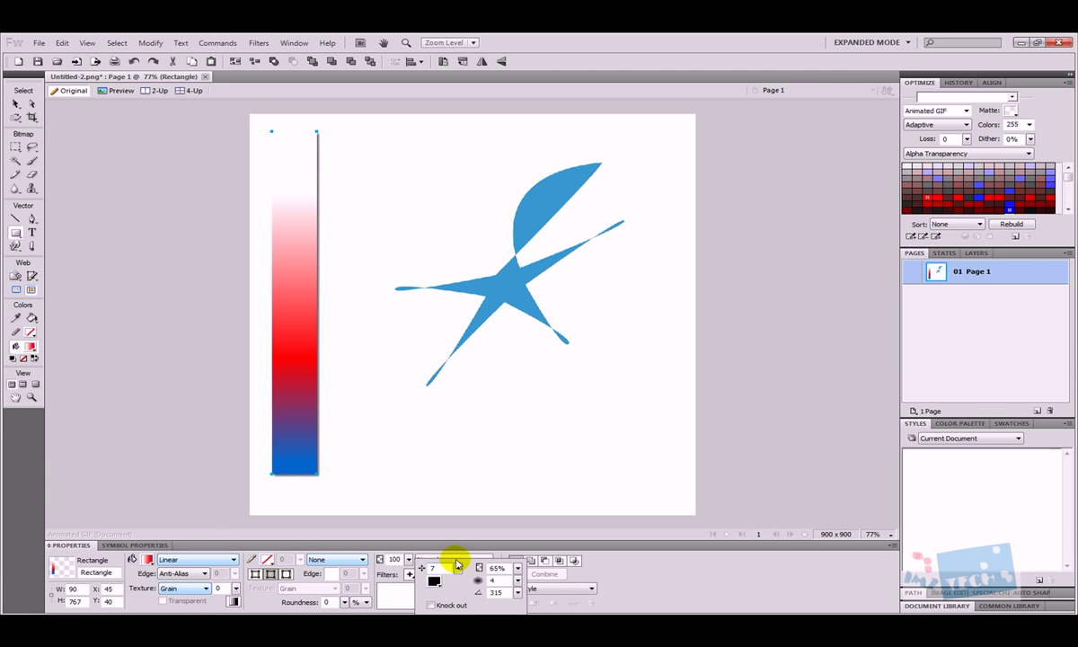
drag(458, 571, 466, 545)
click(434, 581)
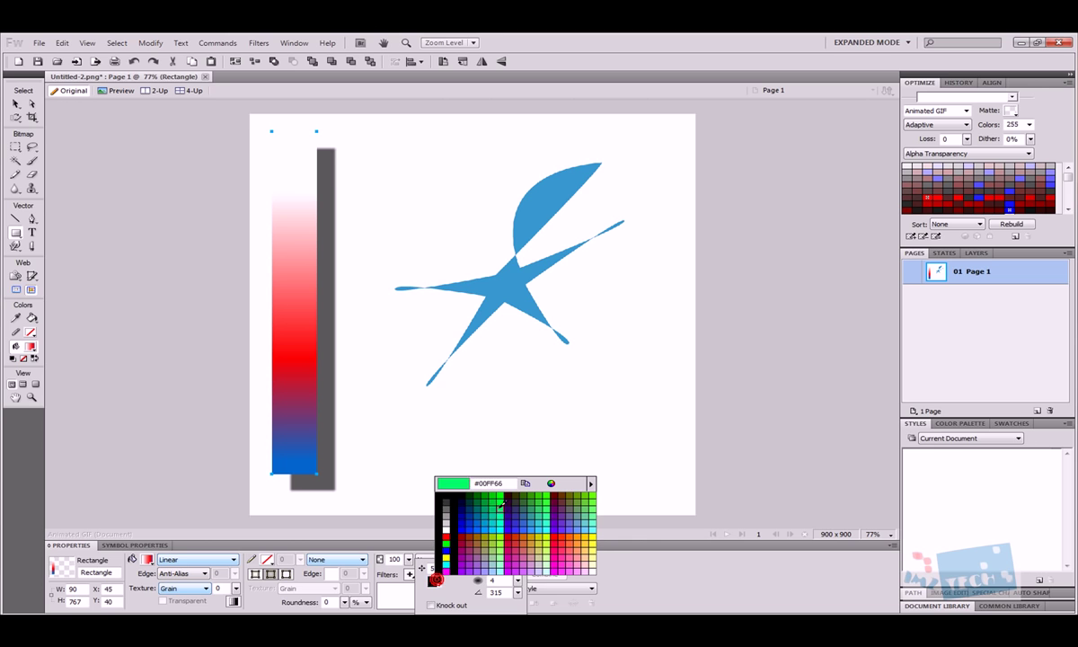
click(499, 495)
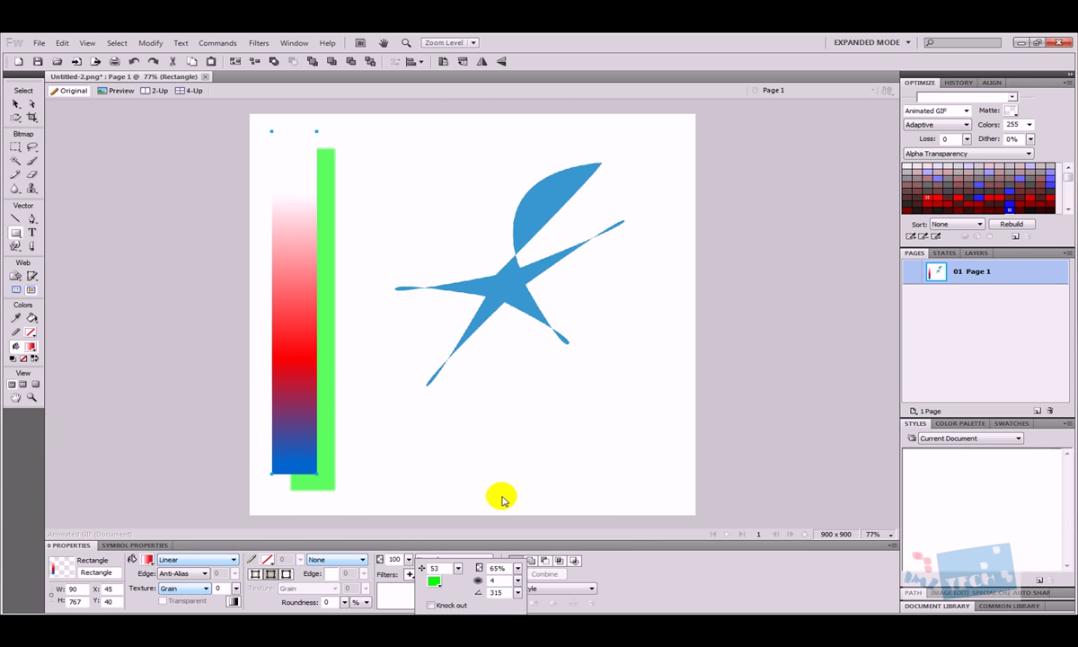
click(392, 595)
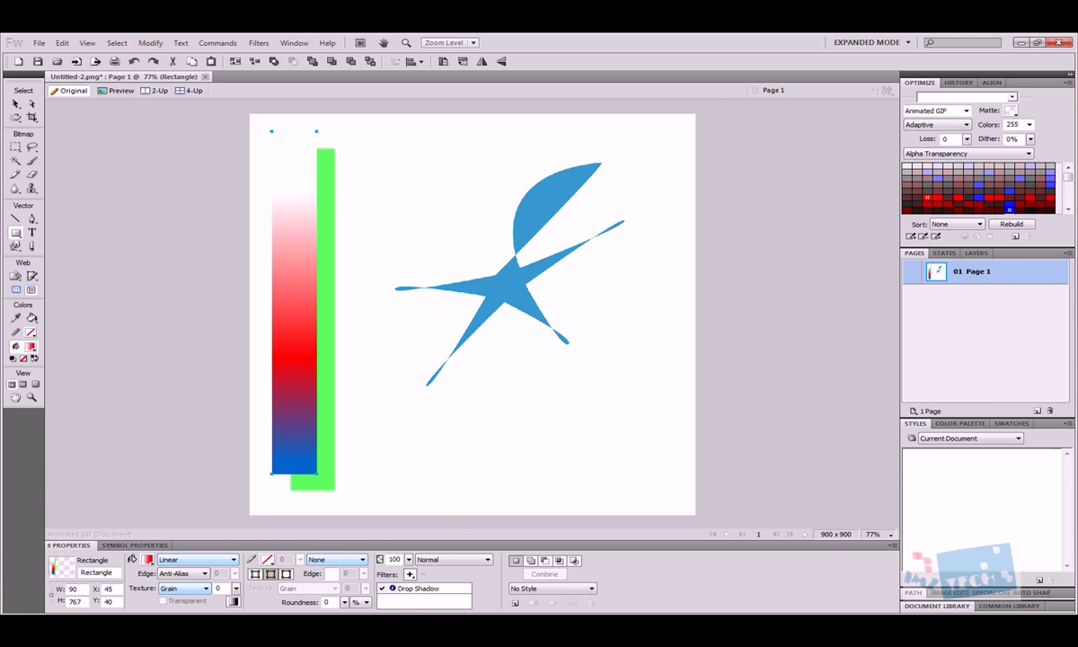
- Disable the rectangle's drop shadow and add a Glow filter in black
click(383, 590)
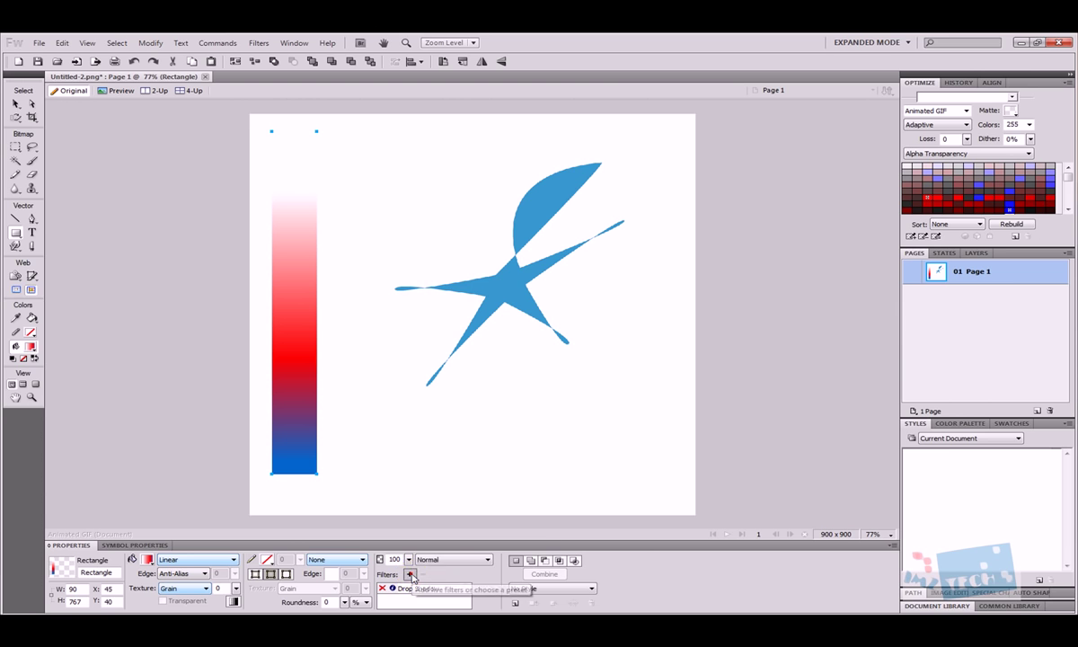
click(410, 574)
mouse_move(479, 535)
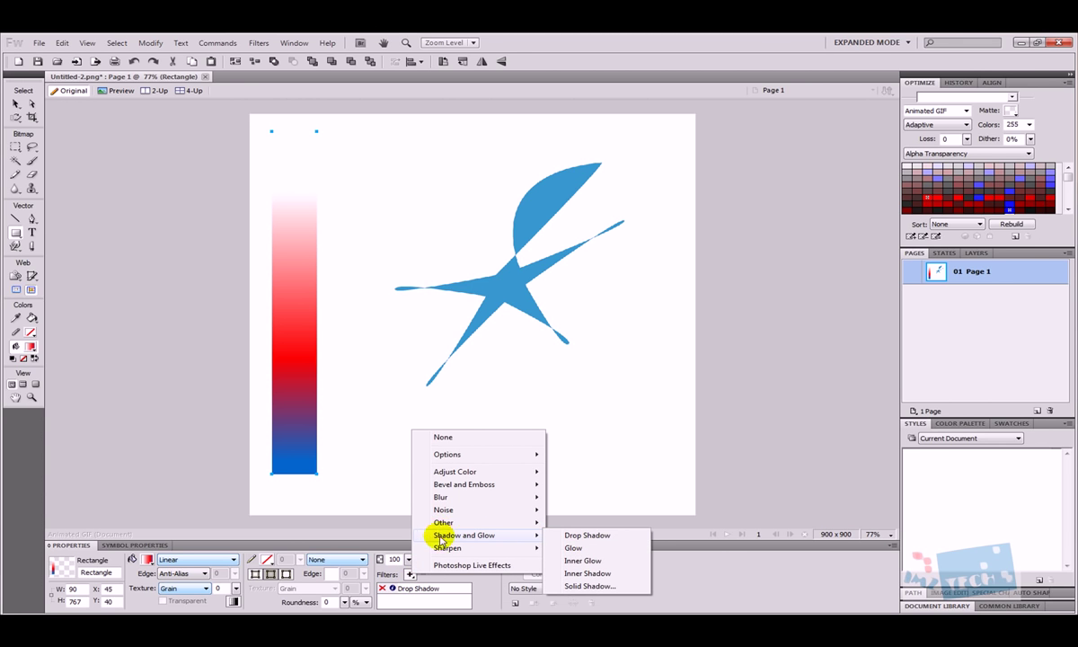
click(577, 549)
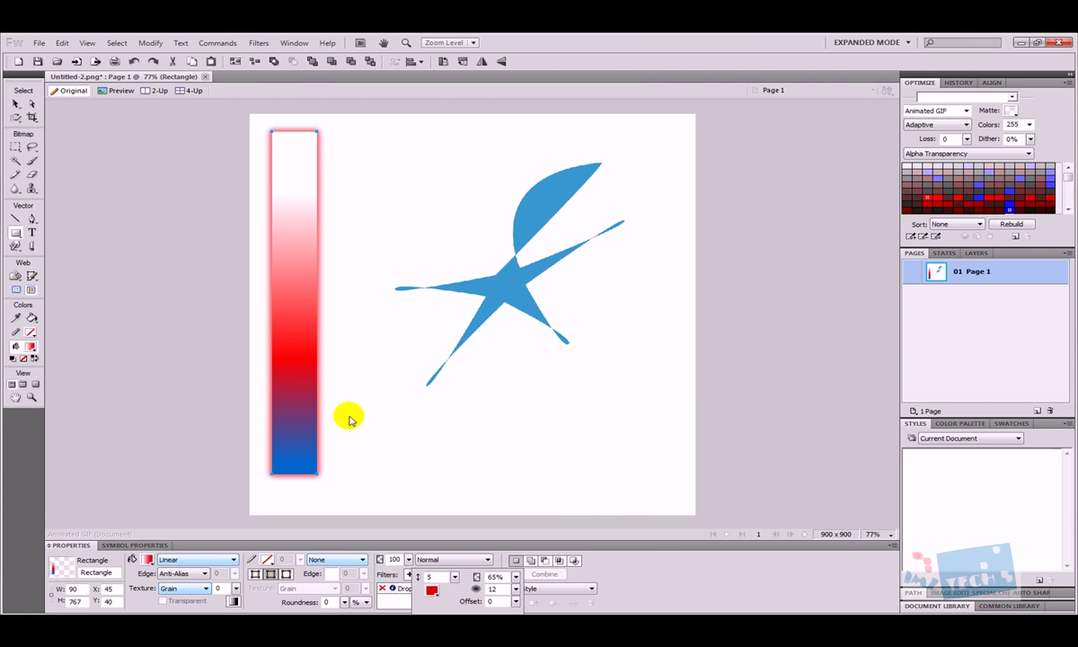
click(431, 591)
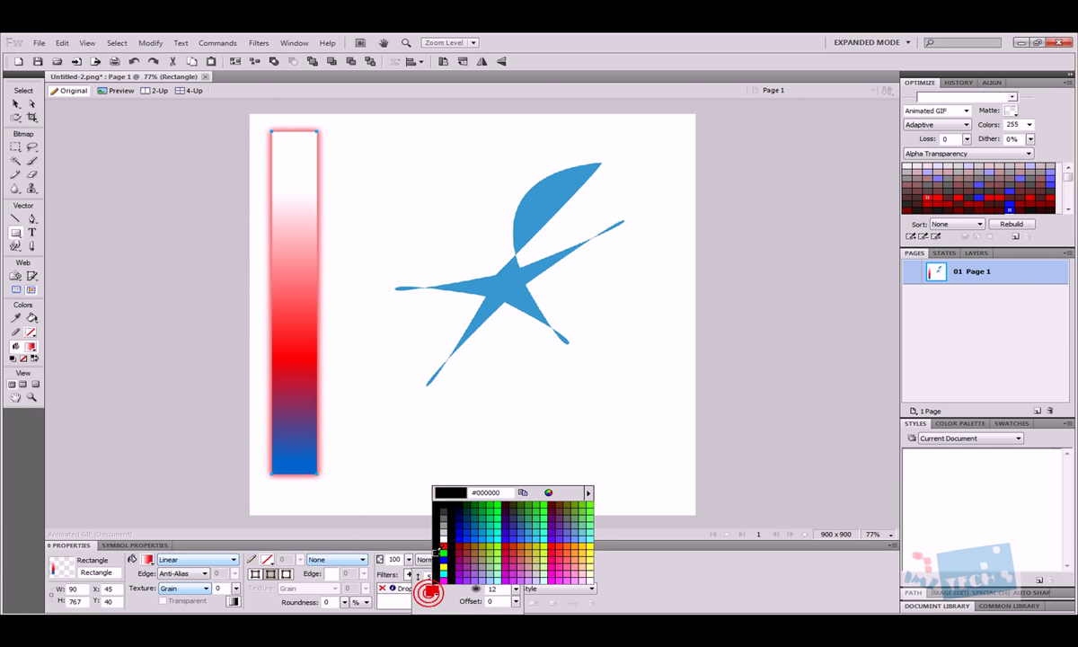
click(443, 546)
click(430, 590)
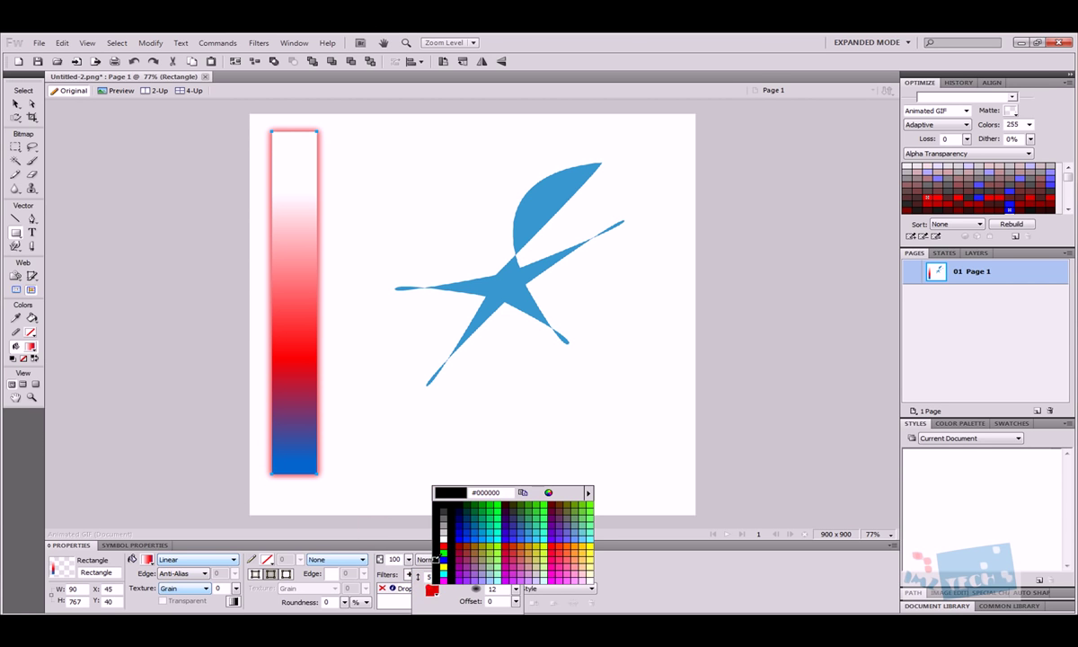
click(442, 506)
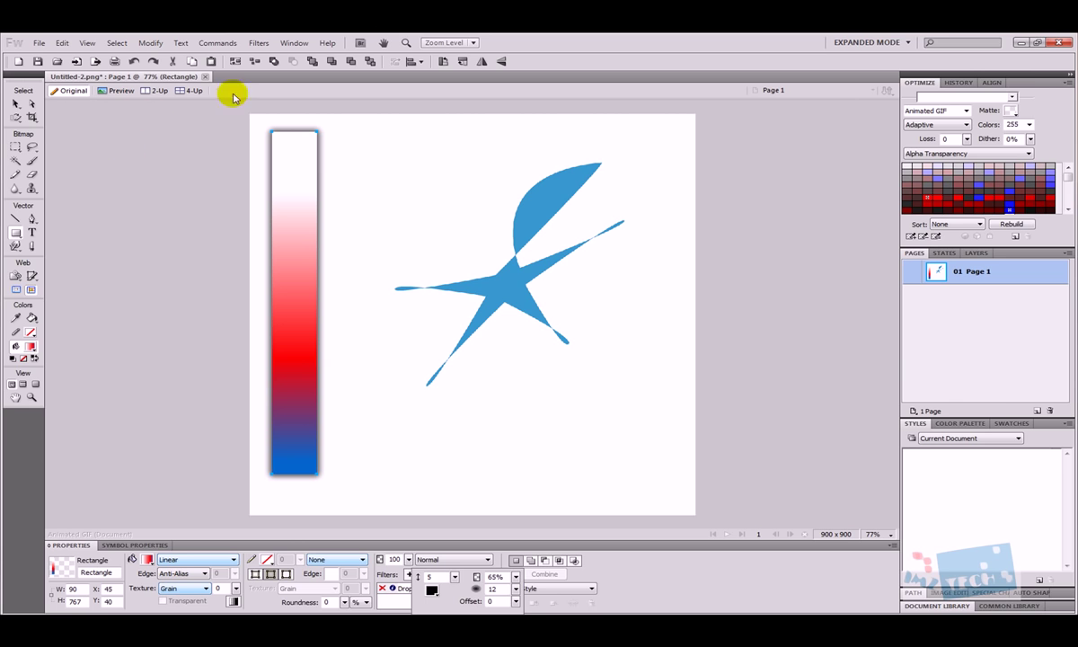
click(590, 601)
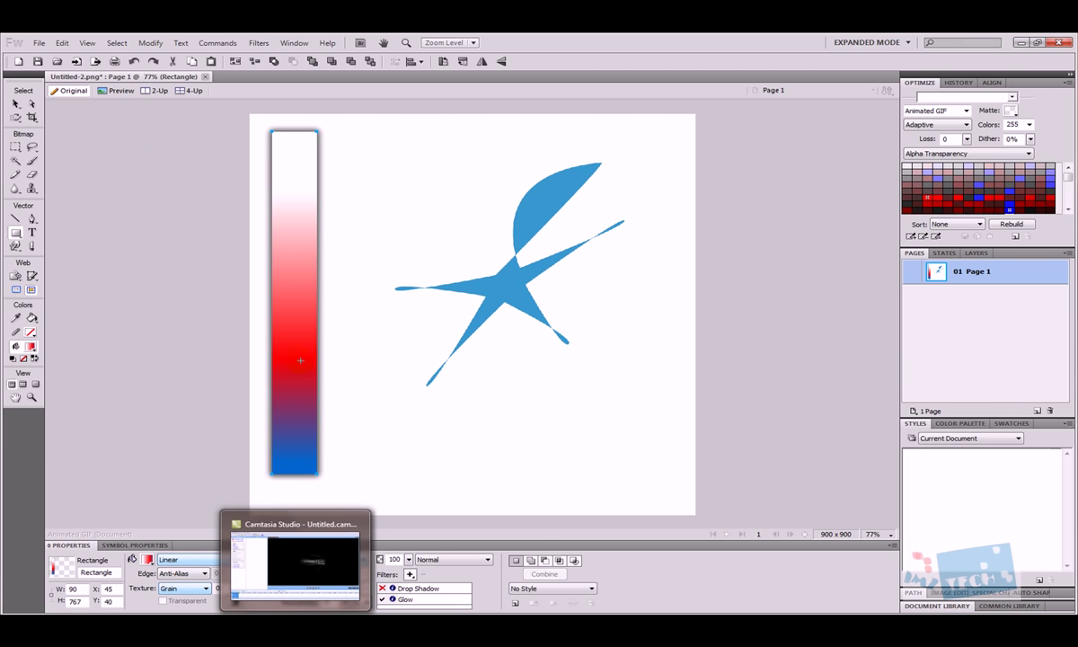
- Add a black 1-Pixel Soft stroke with a tip size of 23 to the blue star
click(18, 116)
click(17, 106)
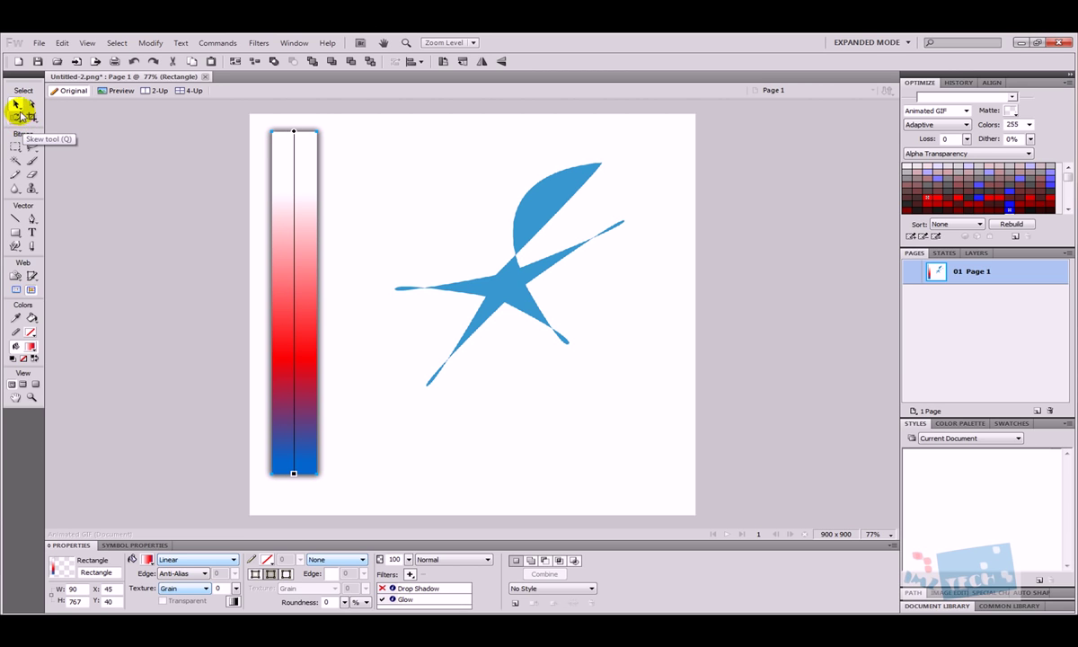
click(496, 287)
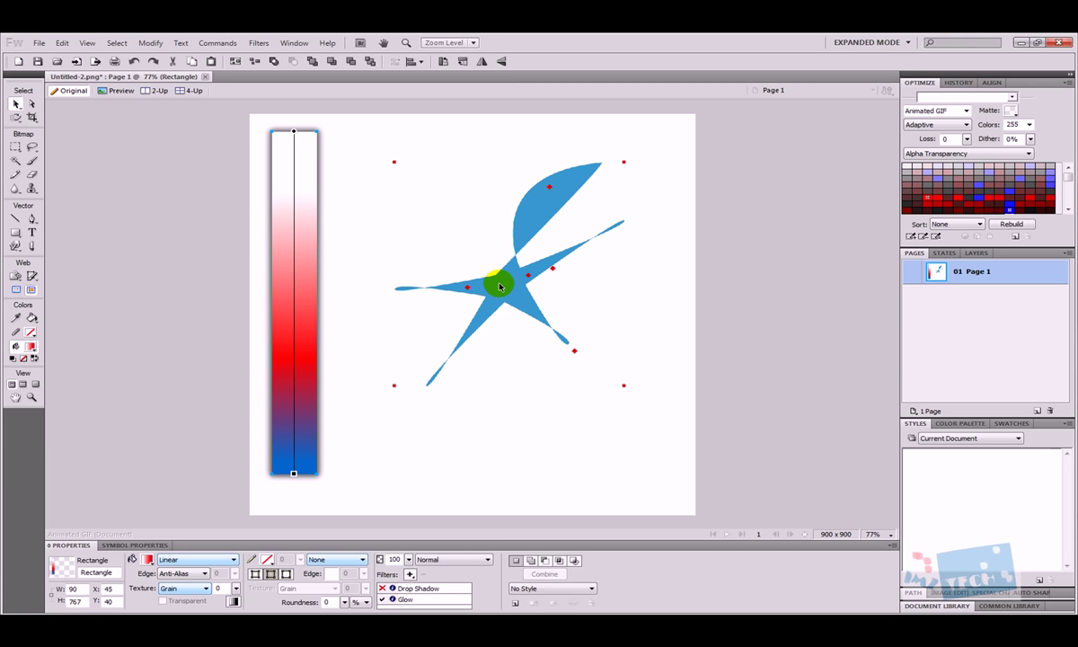
click(504, 288)
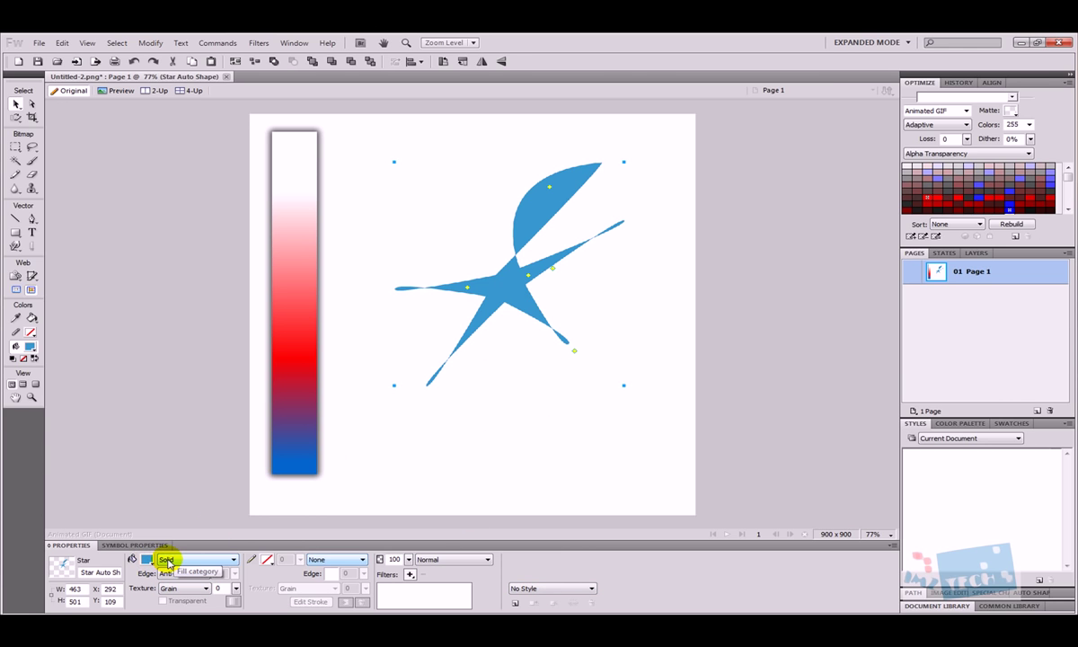
click(266, 559)
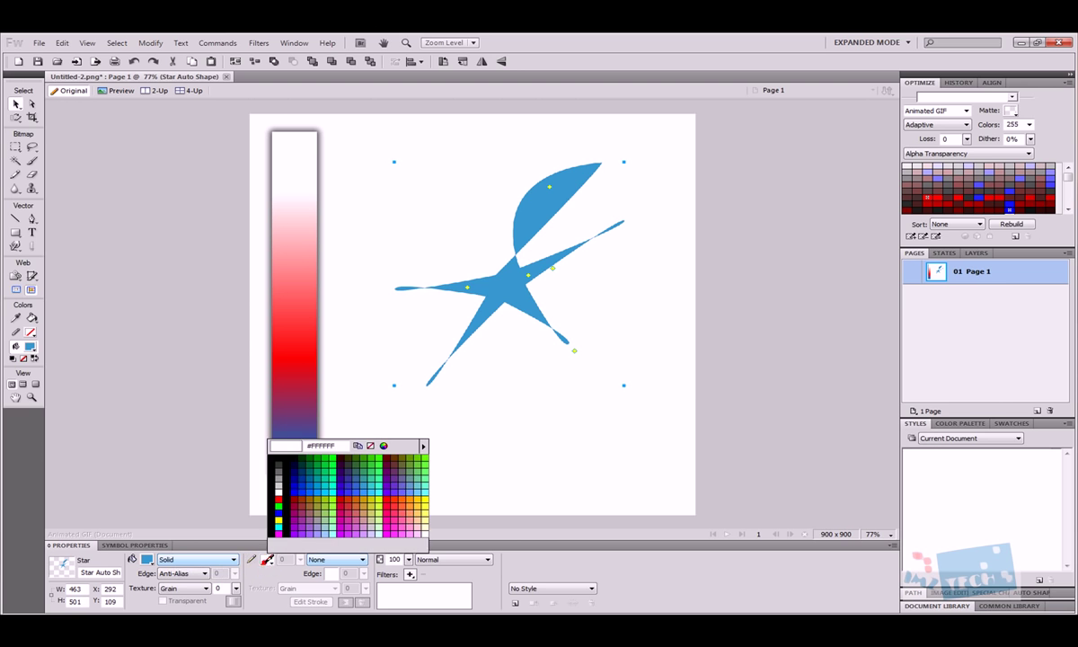
click(271, 446)
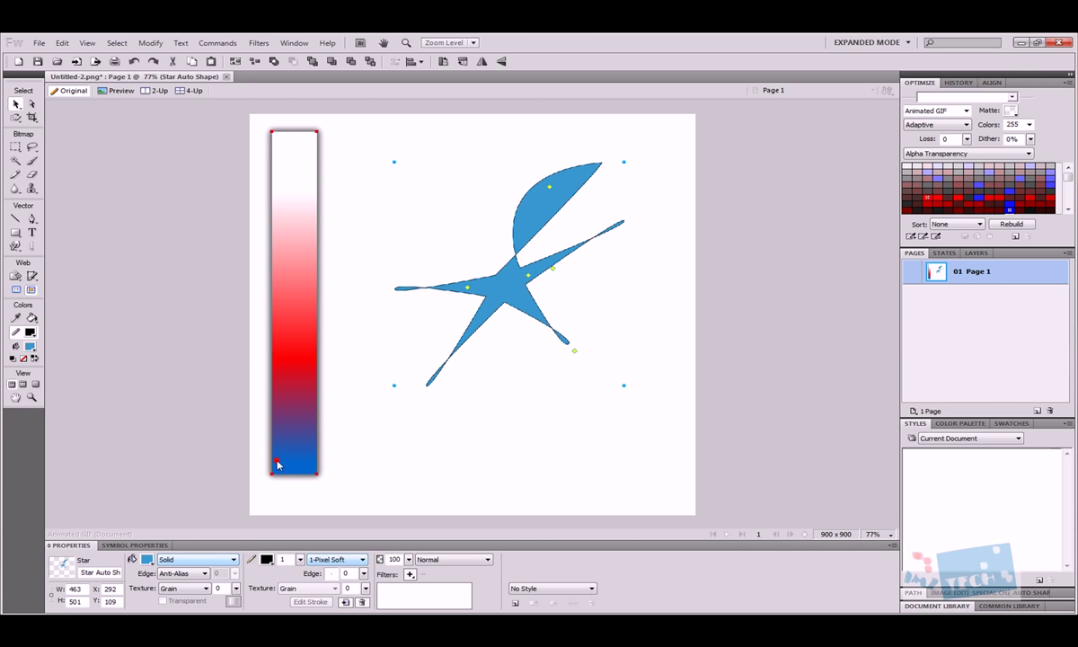
click(301, 559)
click(295, 539)
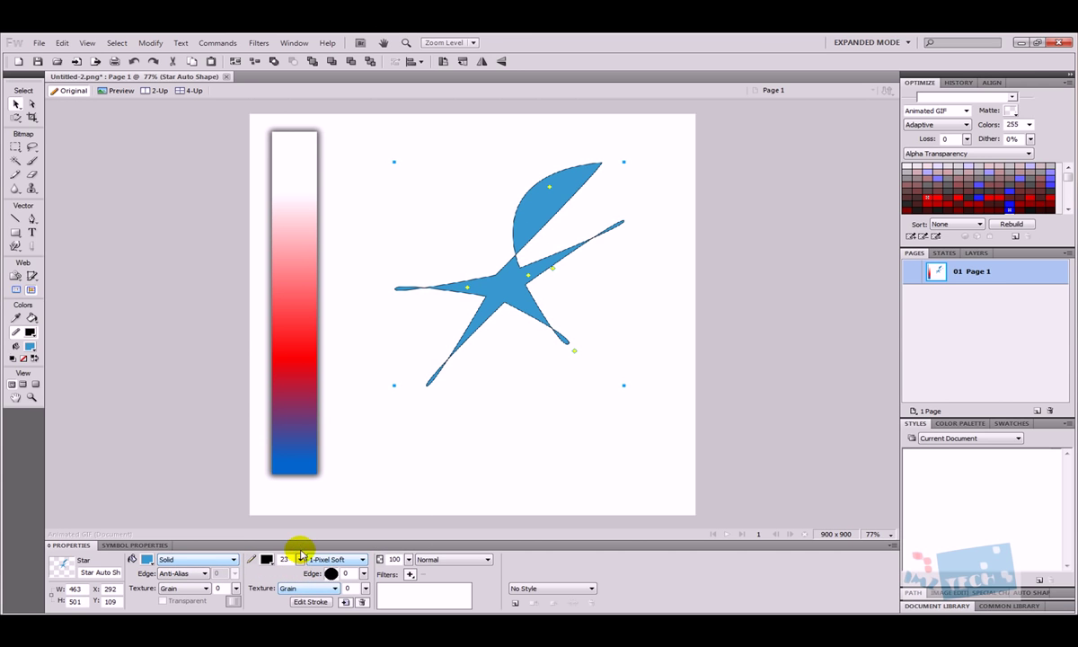
click(398, 475)
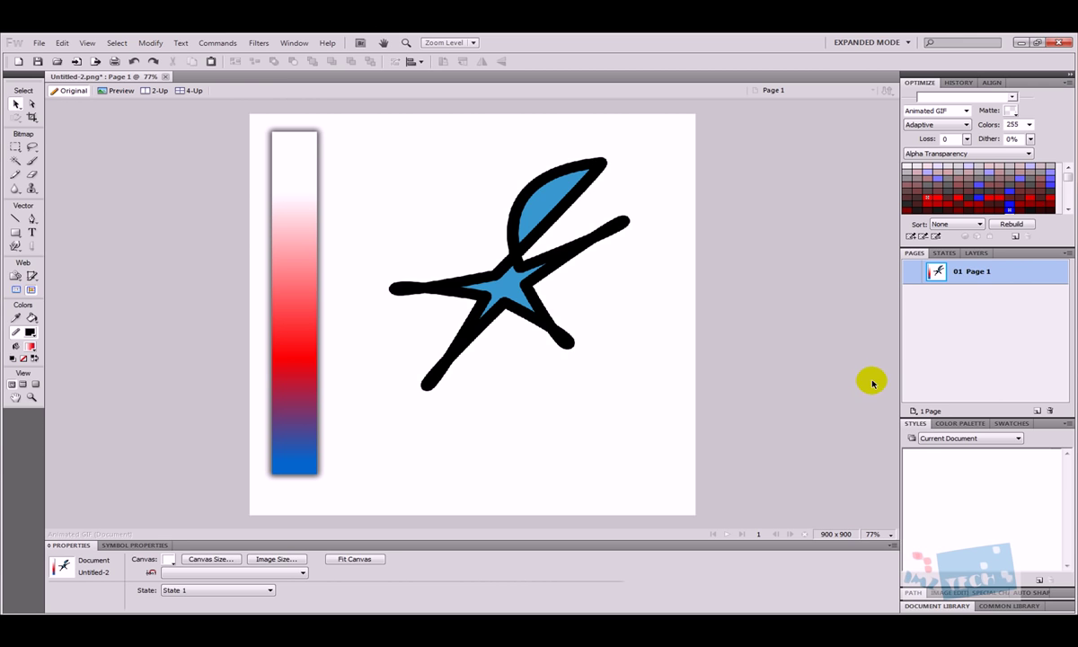
- Show Layer 1's objects, shift the star slightly down the canvas, and place the gradient rectangle over its centre
click(980, 253)
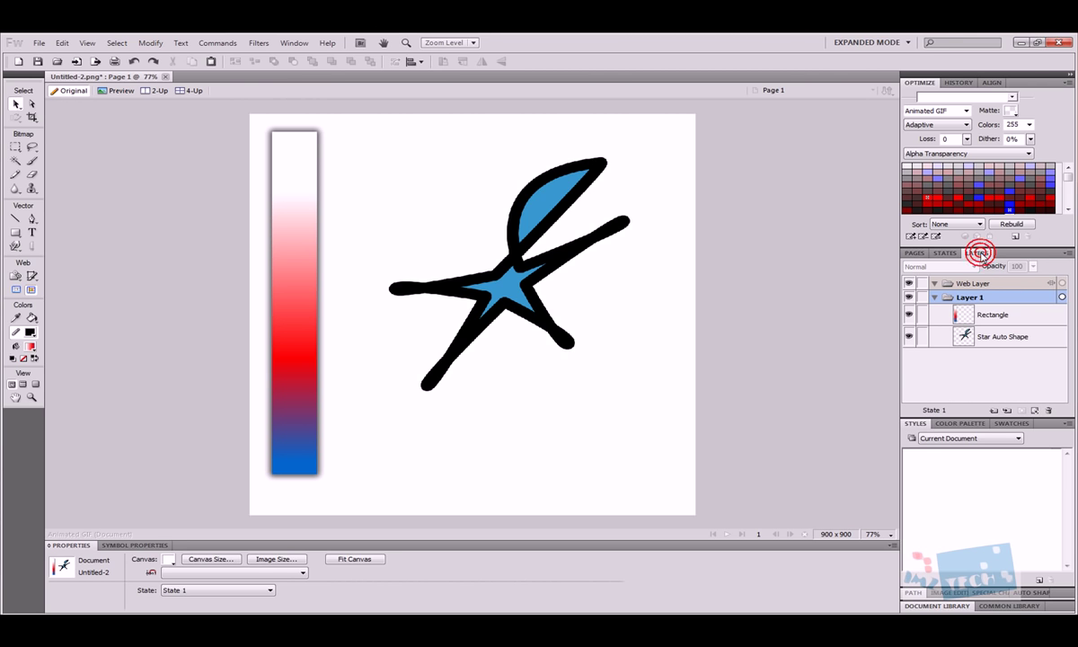
click(994, 317)
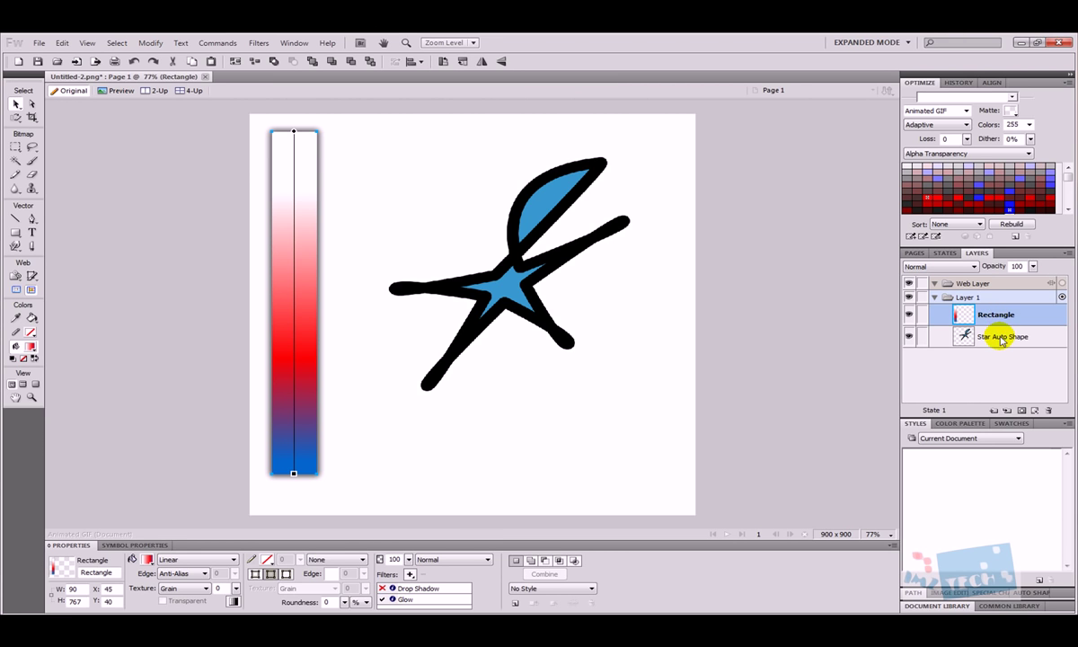
click(1001, 338)
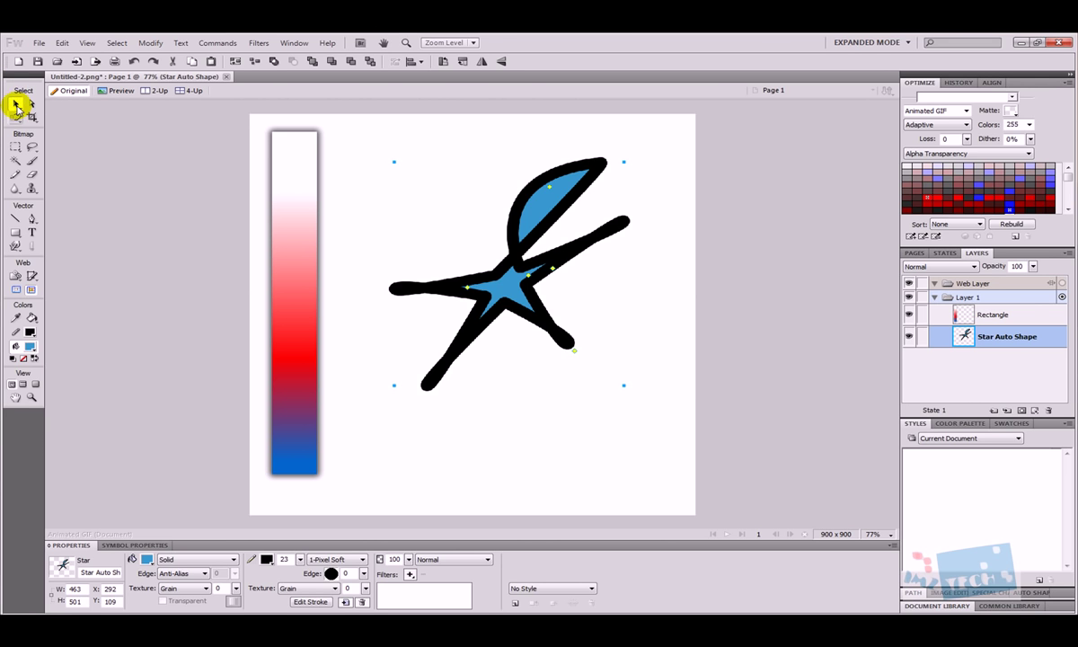
click(16, 104)
mouse_move(509, 292)
mouse_down()
mouse_move(356, 289)
mouse_move(416, 310)
mouse_move(510, 309)
mouse_up()
key(ctrl+z)
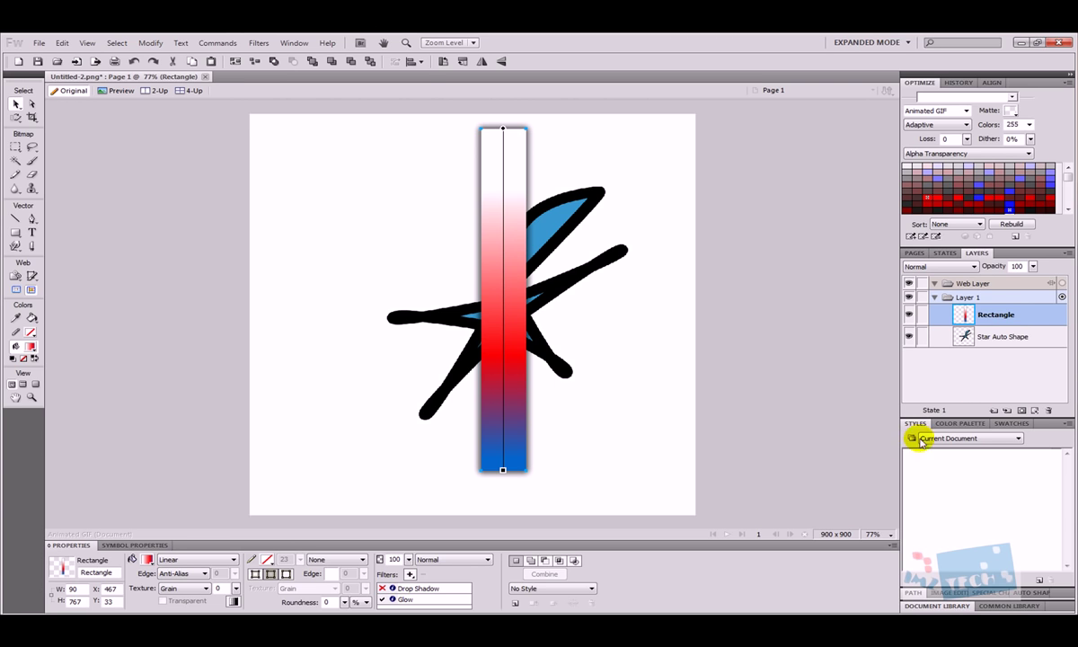
- Reorder Layer 1 so the rectangle sits below the Star Auto Shape
click(1009, 379)
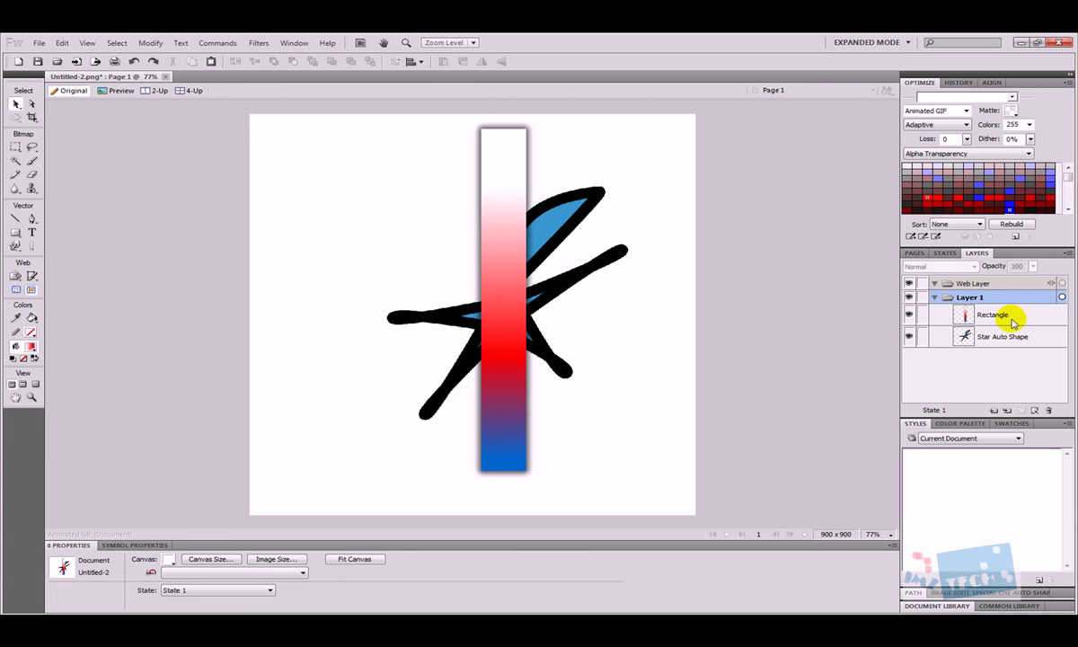
click(997, 337)
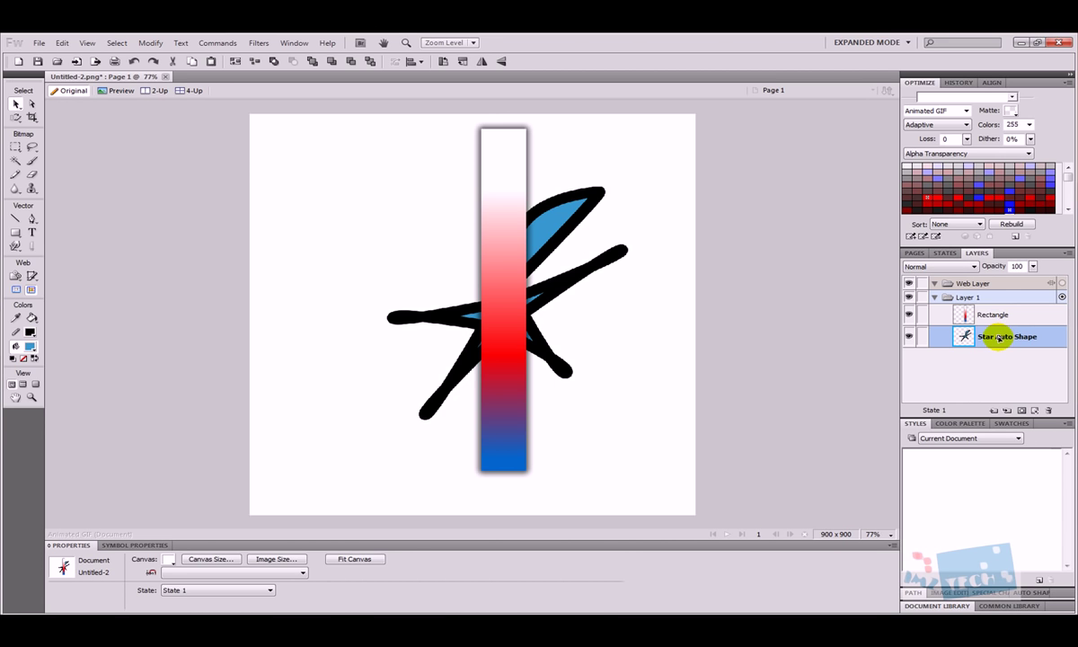
drag(997, 337, 1006, 366)
drag(992, 314, 988, 332)
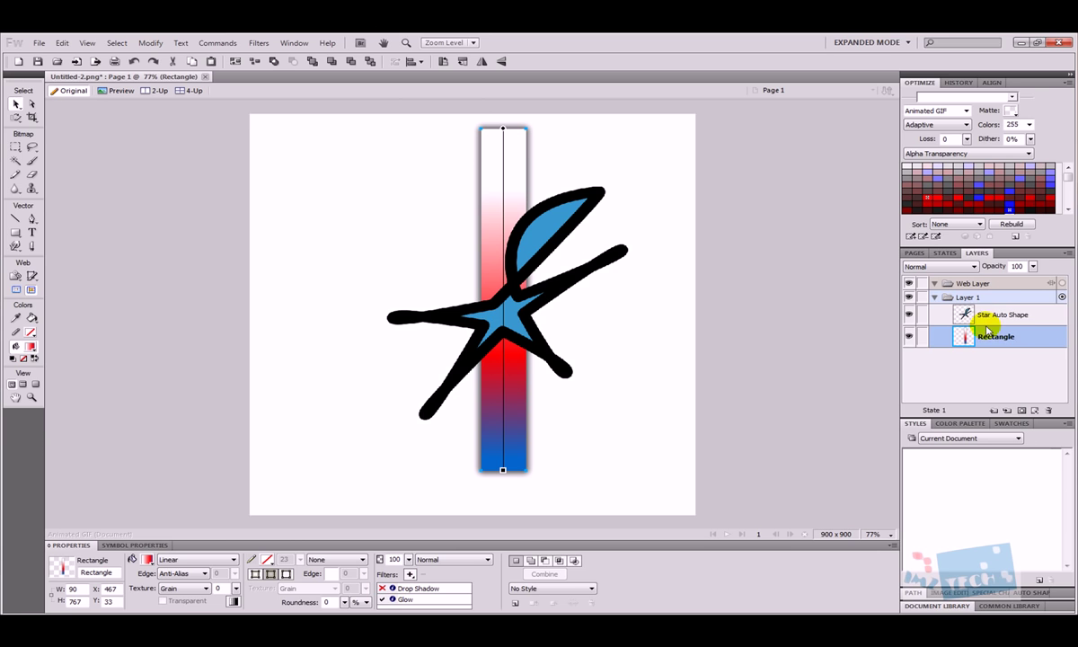
click(757, 330)
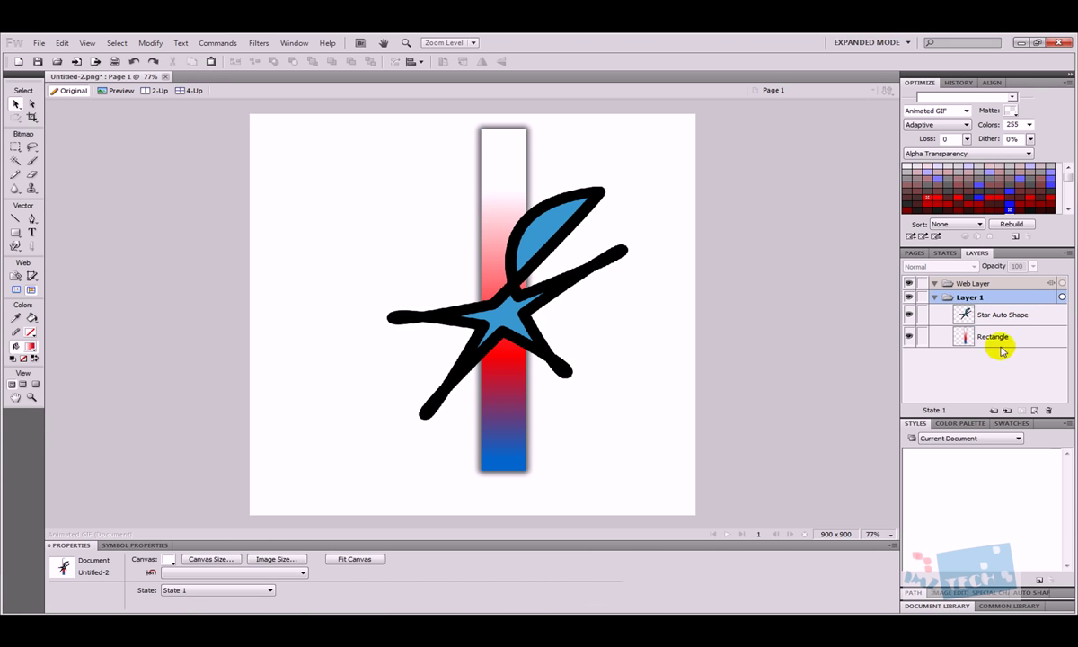
click(996, 312)
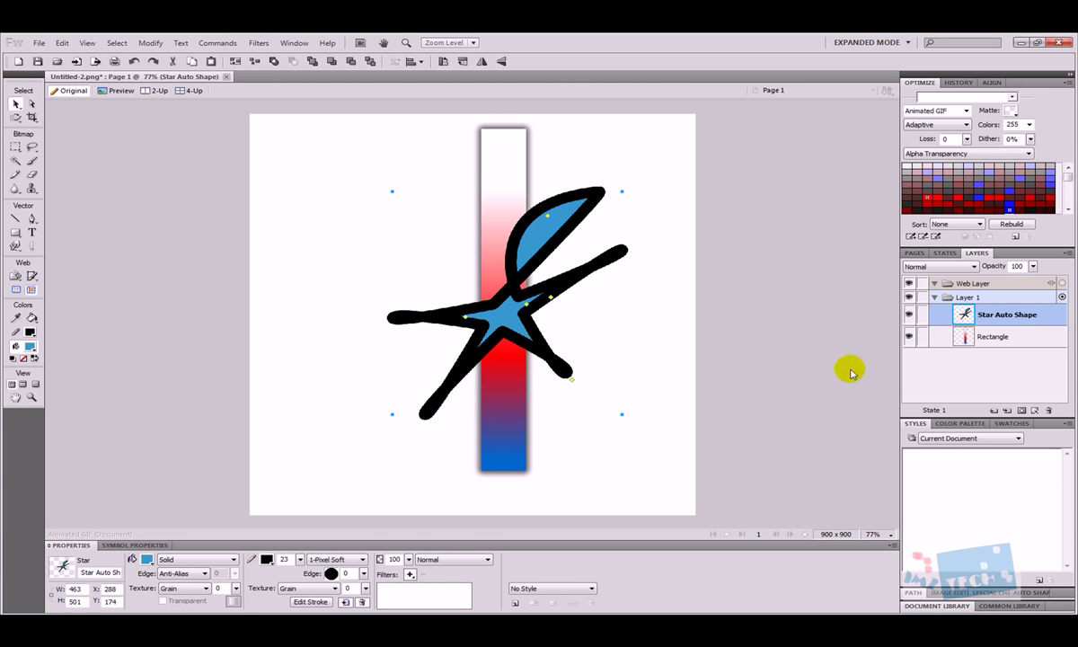
click(850, 371)
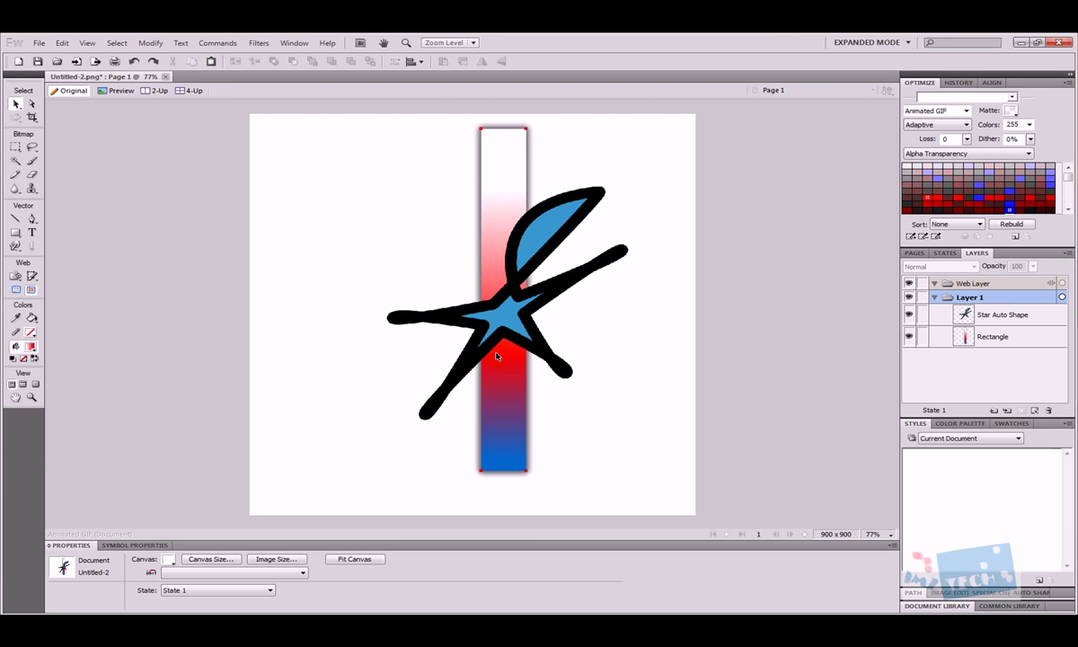
- Move the rectangle and the star apart on the canvas and delete the rectangle
drag(504, 331, 648, 331)
click(822, 340)
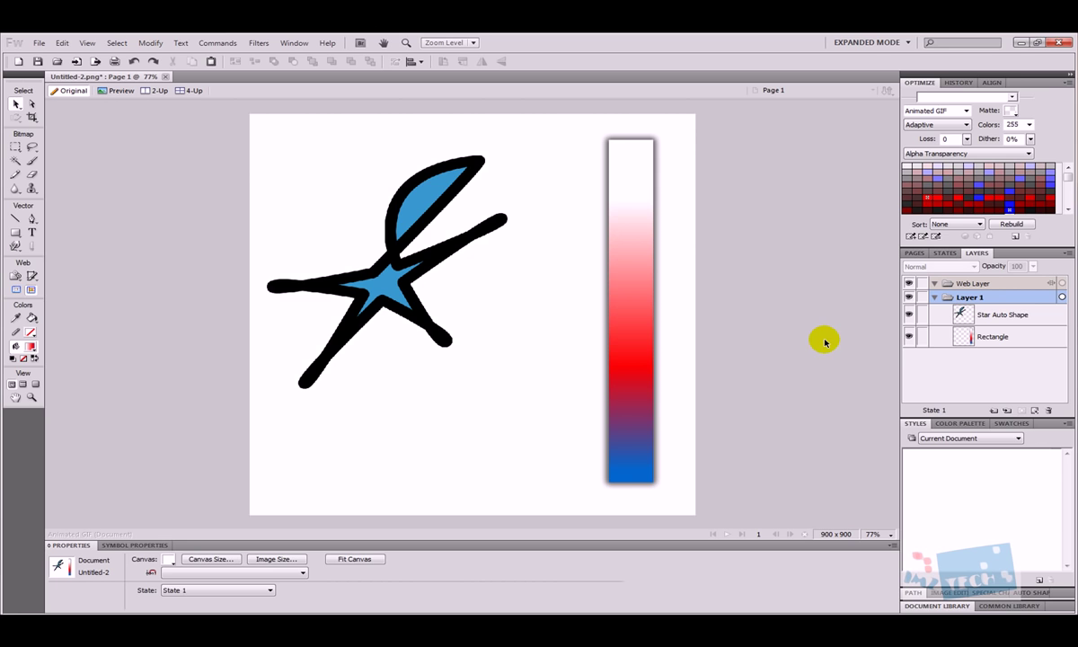
click(647, 311)
key(Delete)
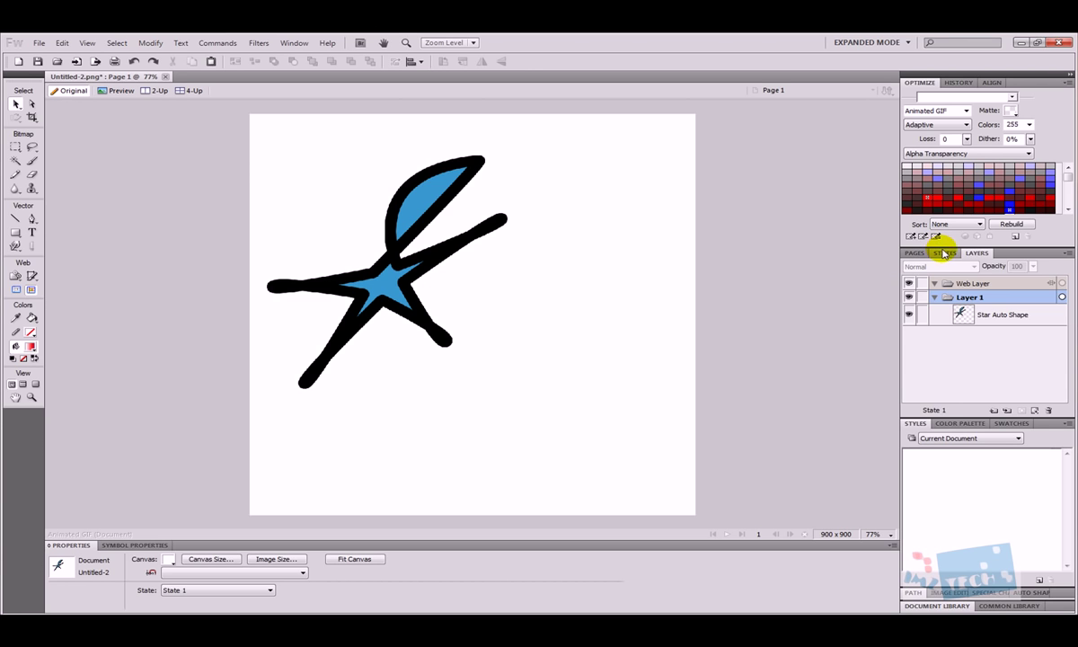
- Duplicate State 1 three times, inserting the new states after the current state
click(944, 253)
right_click(939, 268)
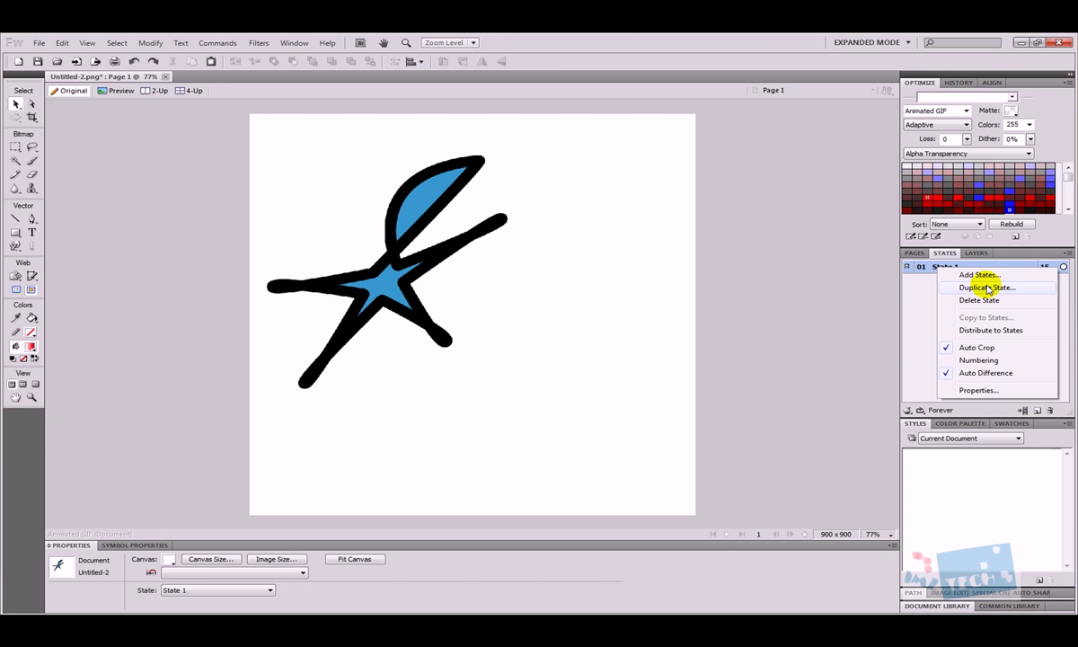
click(988, 288)
click(554, 288)
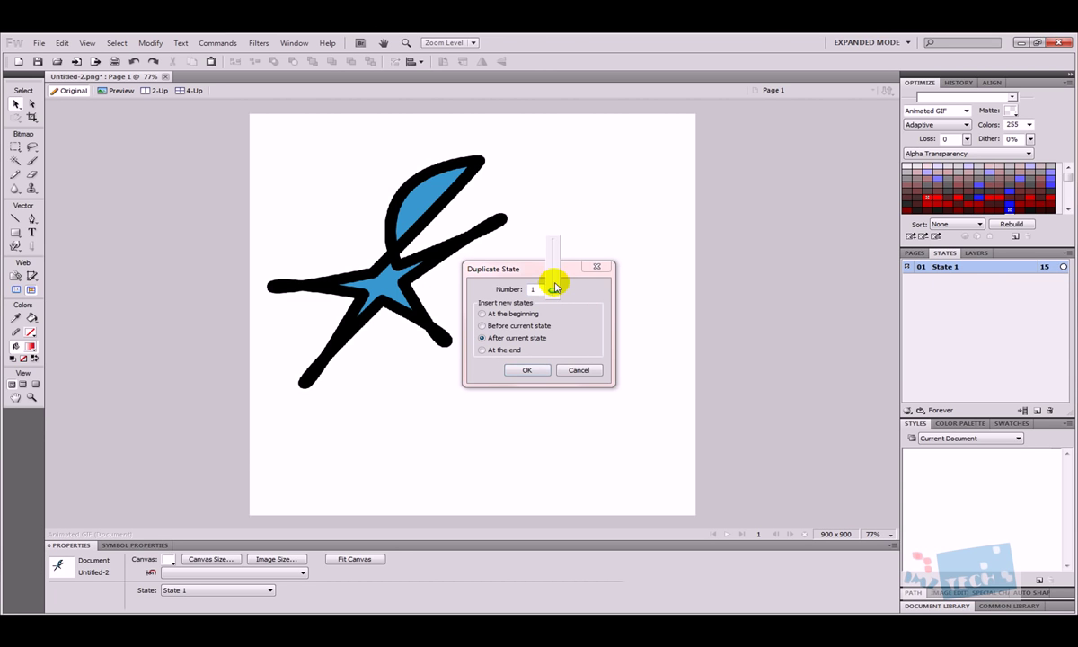
click(555, 290)
drag(554, 285, 554, 279)
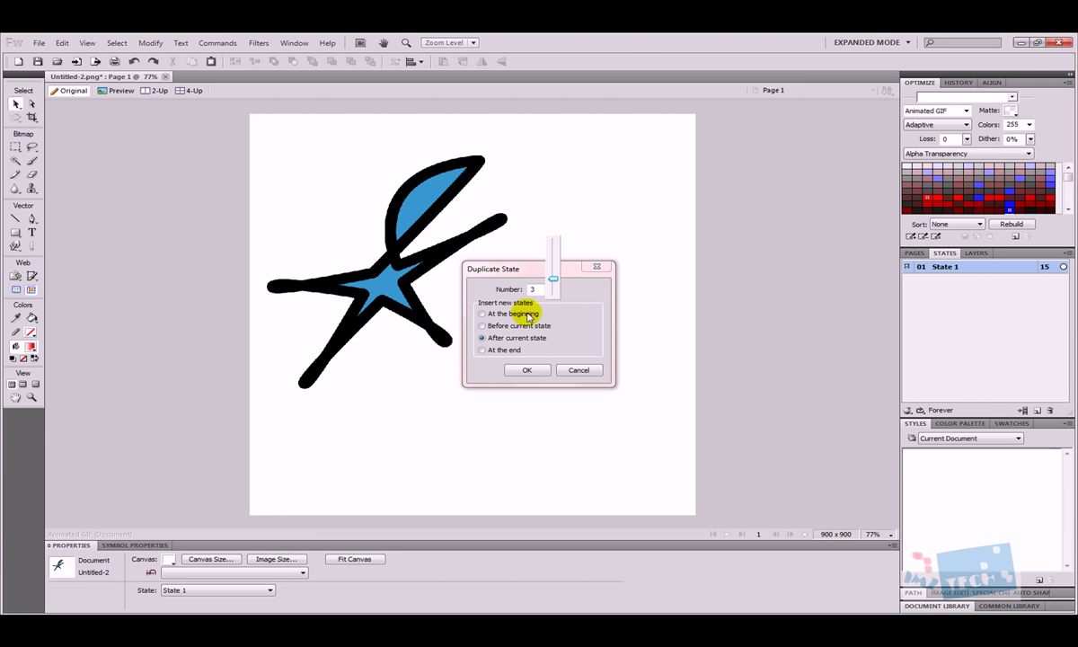
click(523, 372)
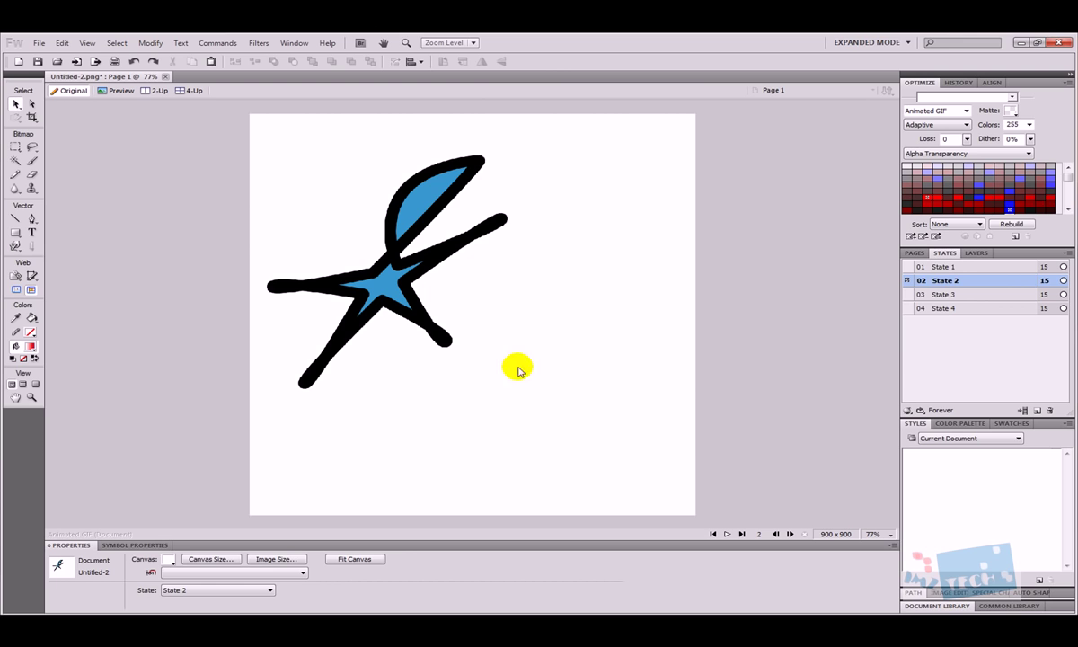
- Reposition the star in each duplicated state: near the canvas centre in State 2, lower left in State 3, upper right in State 4
click(938, 268)
click(373, 282)
click(592, 223)
click(943, 281)
drag(390, 292, 509, 363)
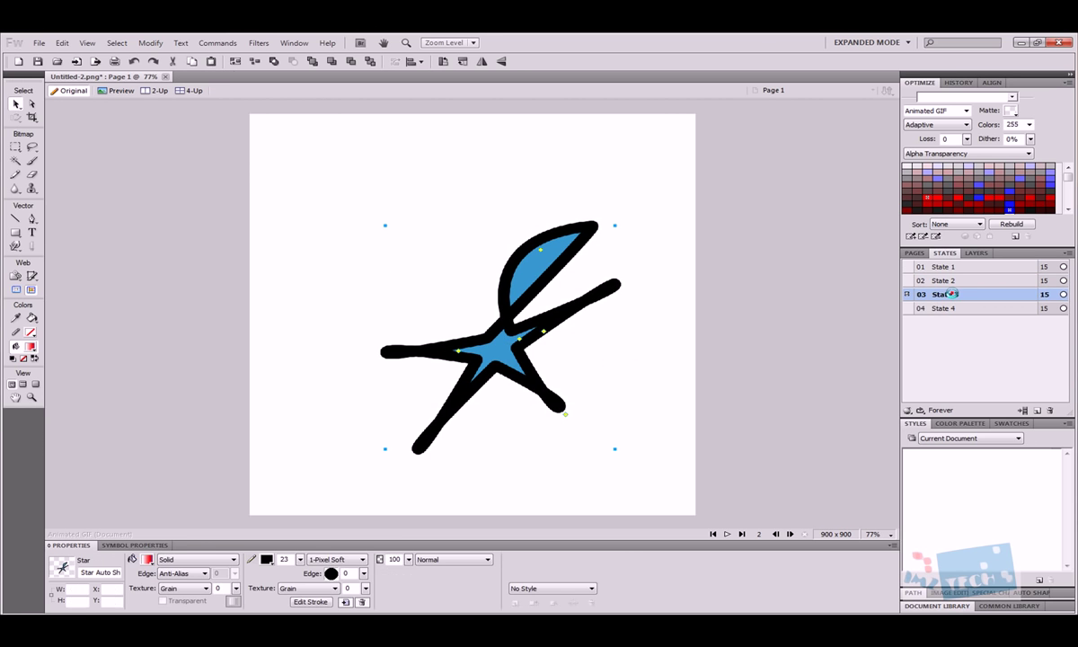
click(944, 294)
mouse_move(379, 282)
mouse_down()
mouse_move(337, 462)
mouse_move(387, 386)
mouse_up()
click(945, 308)
mouse_move(385, 274)
mouse_down()
mouse_move(511, 215)
mouse_move(615, 214)
mouse_move(611, 222)
mouse_up()
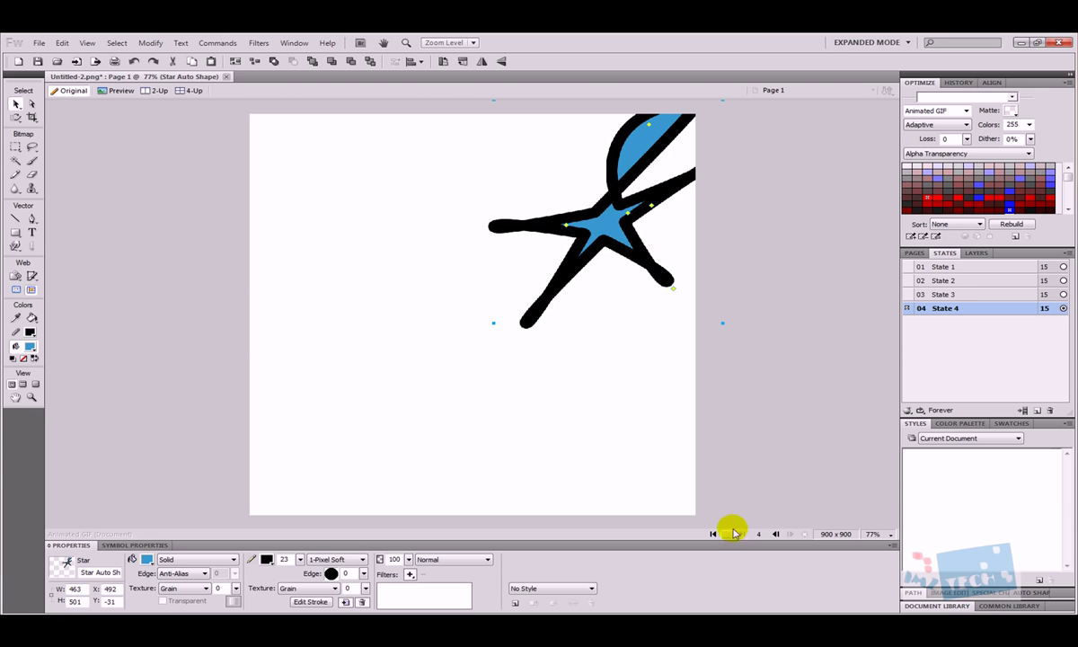
- Play the four-state animation and stop it, then check the layers and states
click(729, 536)
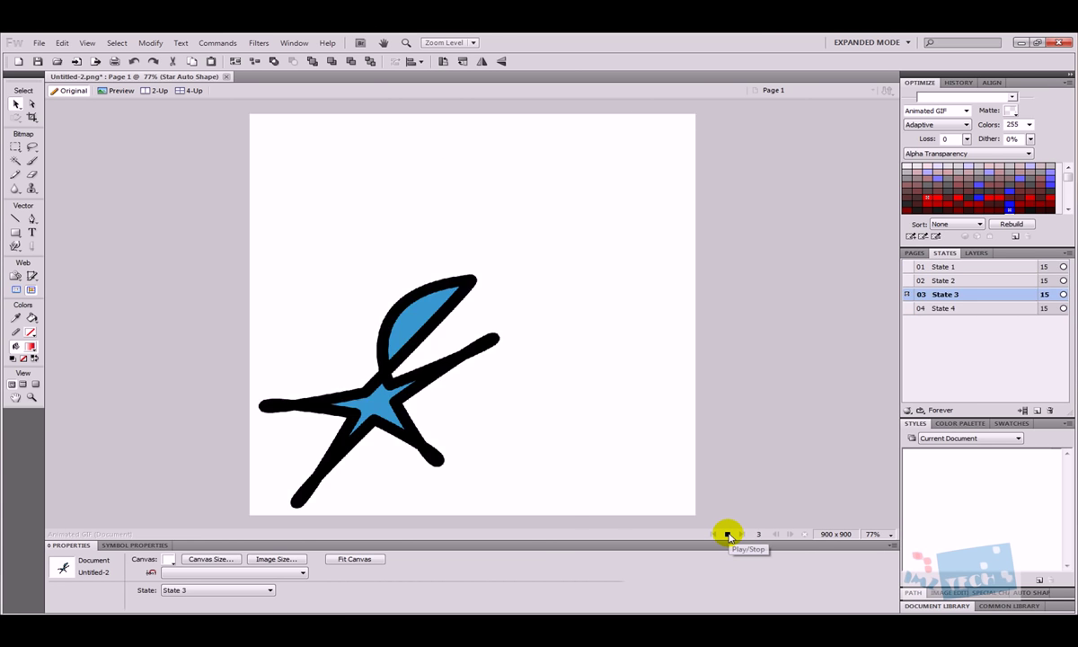
click(728, 536)
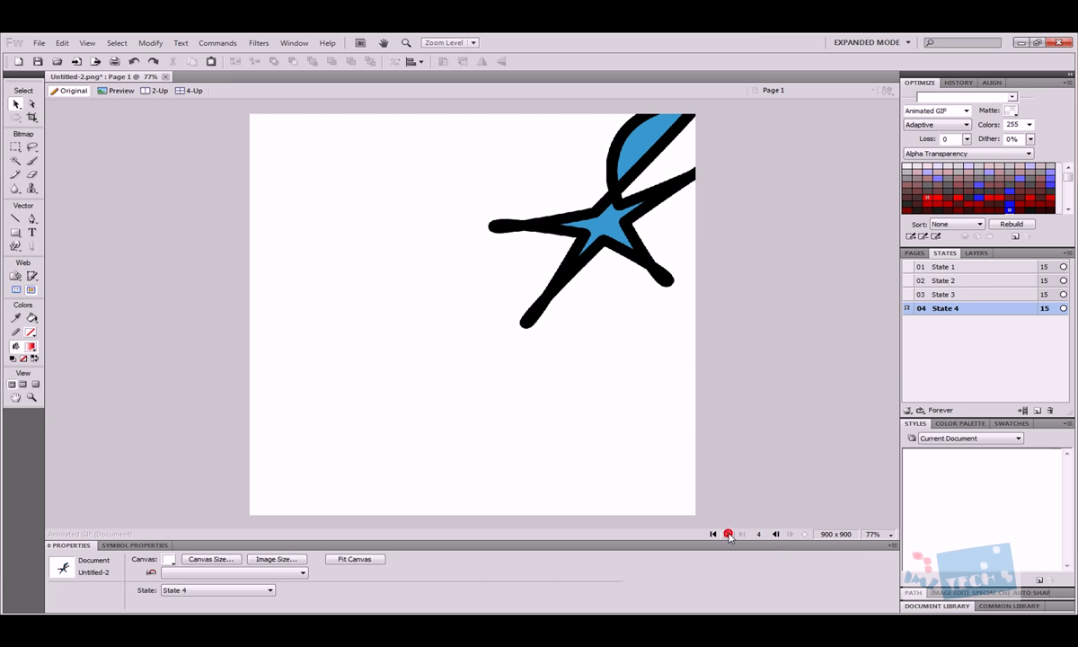
click(977, 254)
click(944, 253)
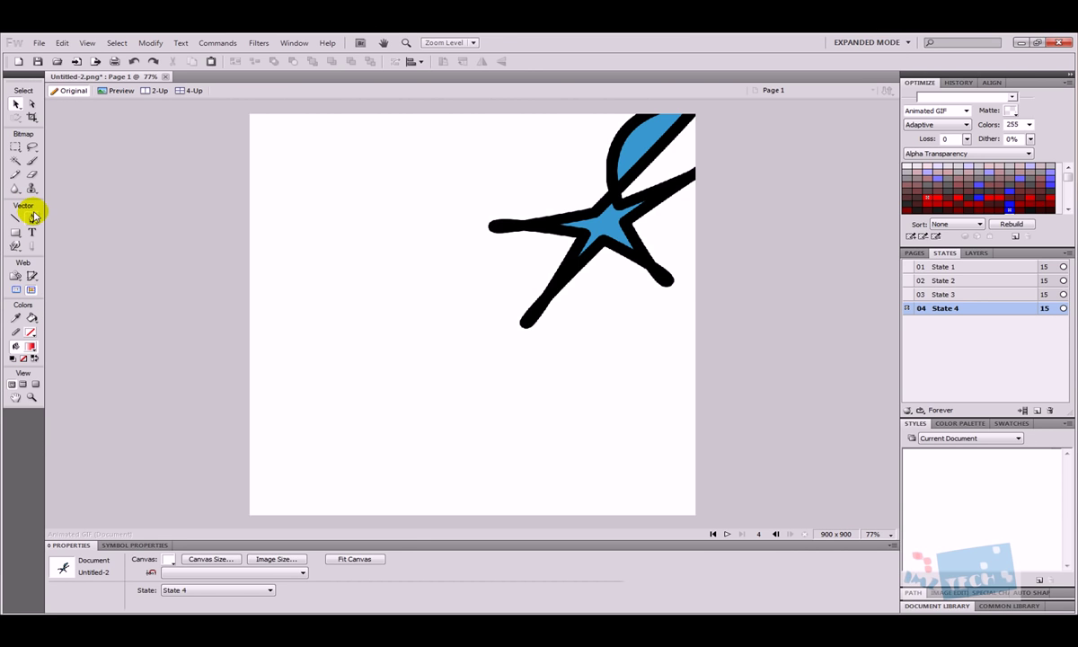
- Move State 4's star back toward the canvas centre and pull out an upper-left spike with the Freeform tool
click(632, 216)
drag(604, 232, 523, 329)
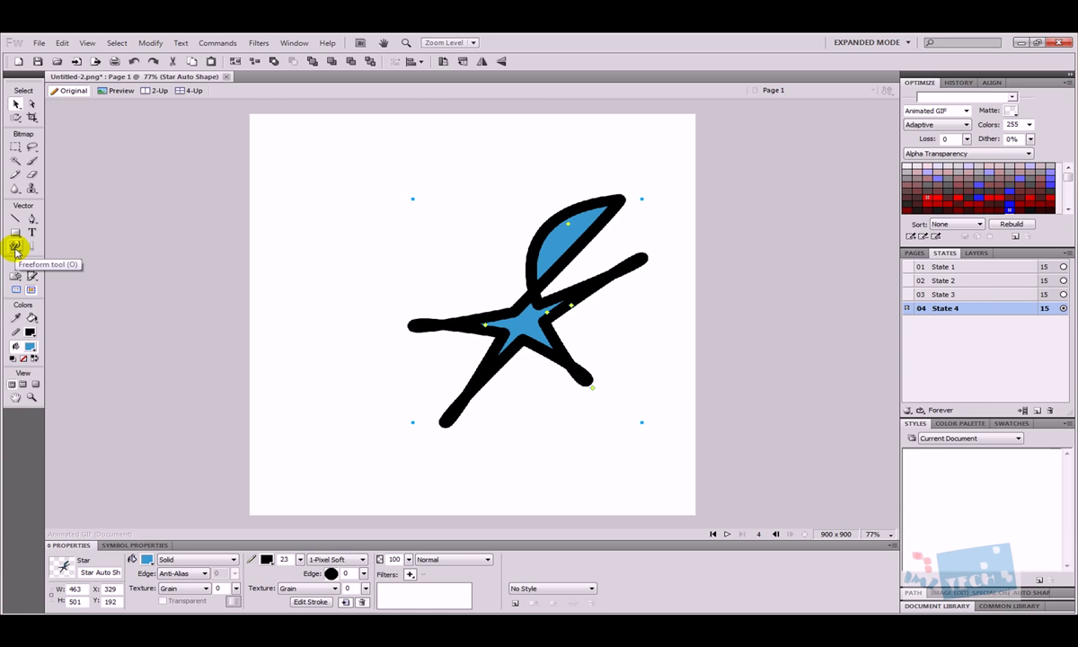
click(15, 246)
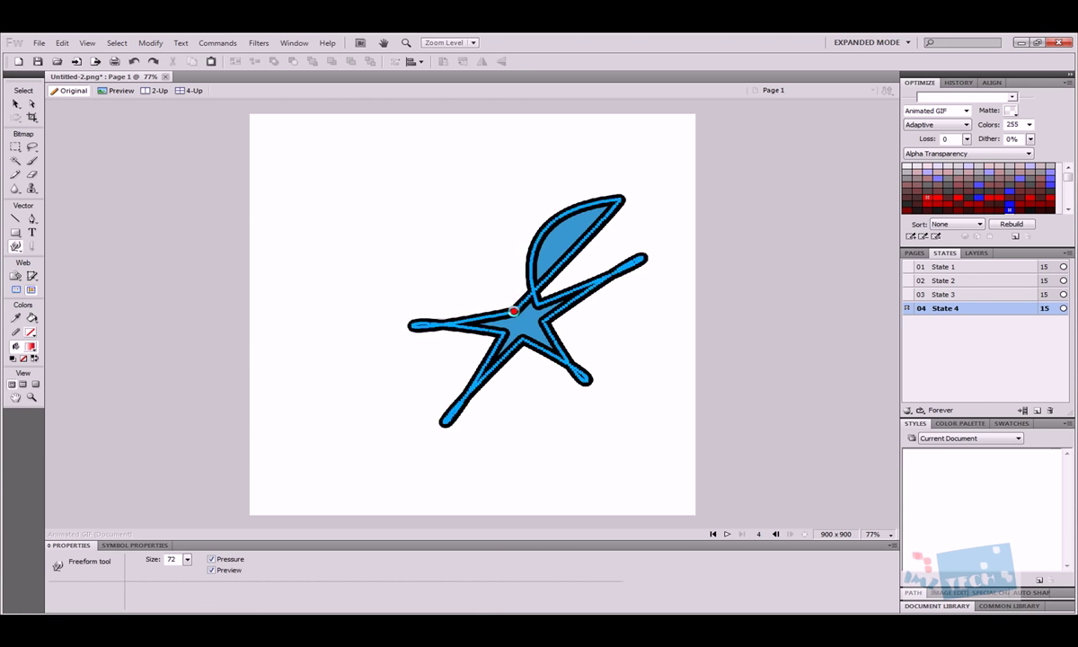
click(514, 313)
drag(509, 309, 424, 214)
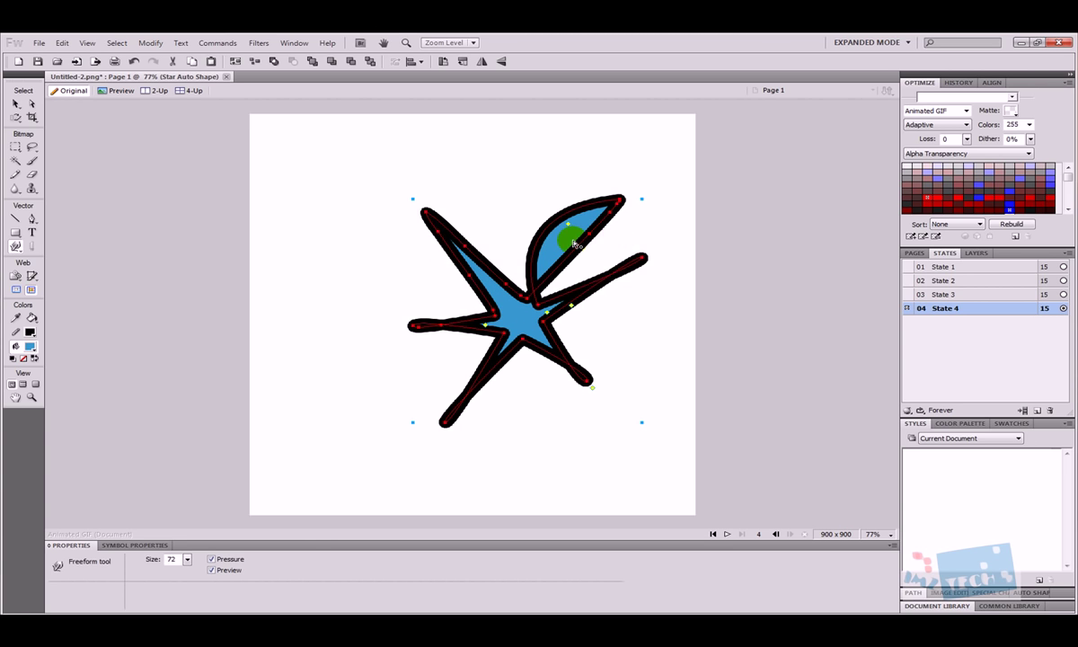
- Draw a closed four-sided path about 195 × 163 px in the canvas's upper-left area with the Pen tool
click(31, 218)
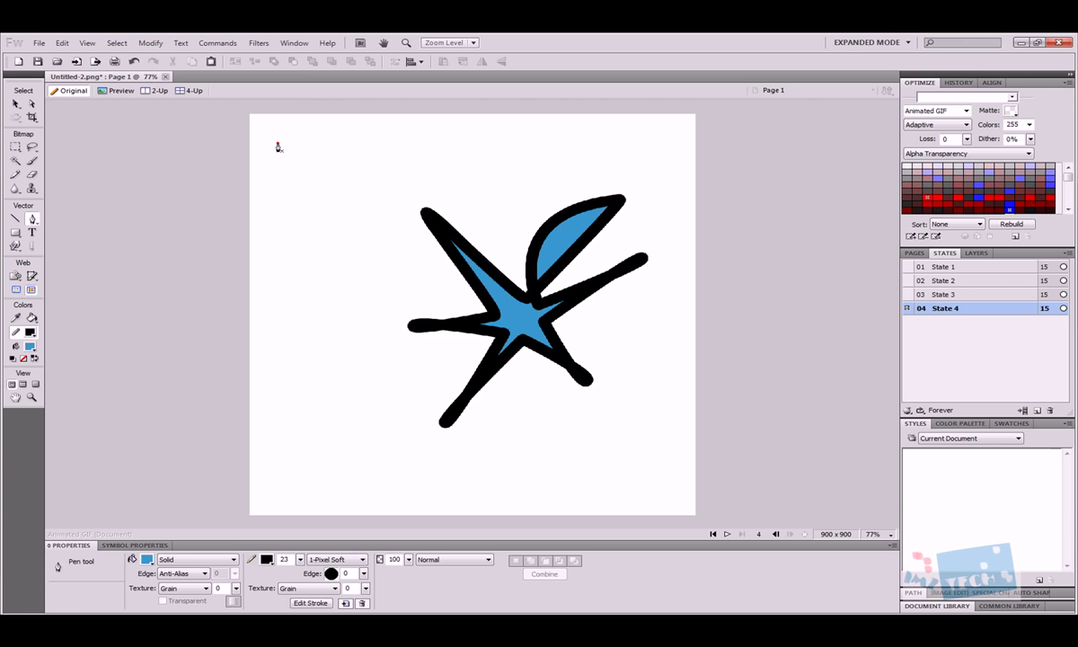
click(277, 144)
click(376, 135)
click(360, 188)
click(276, 208)
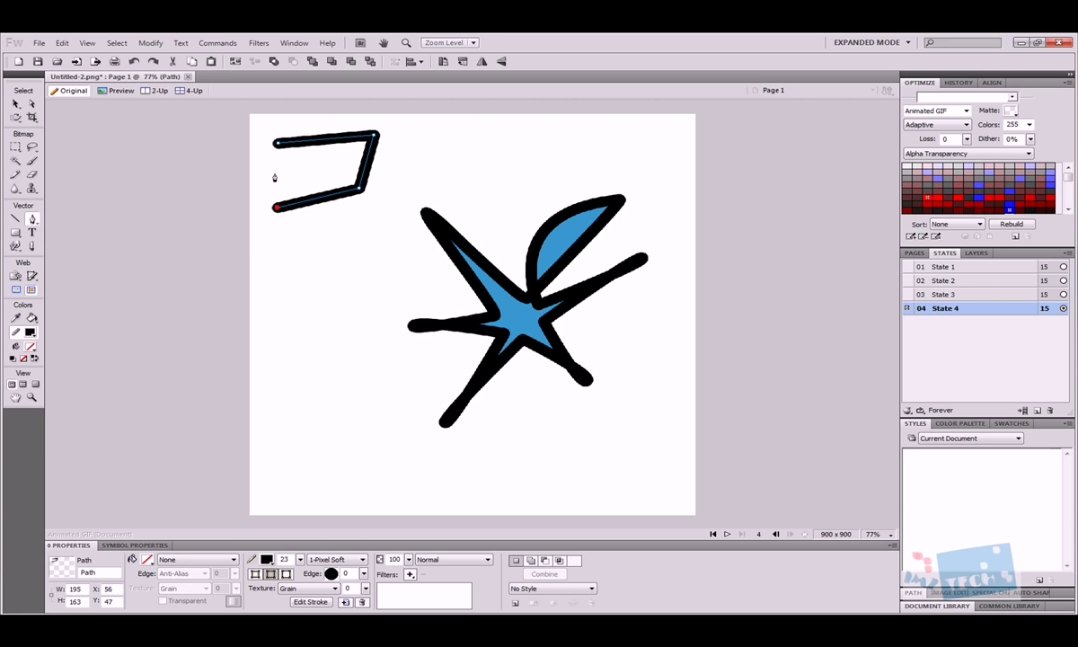
click(277, 144)
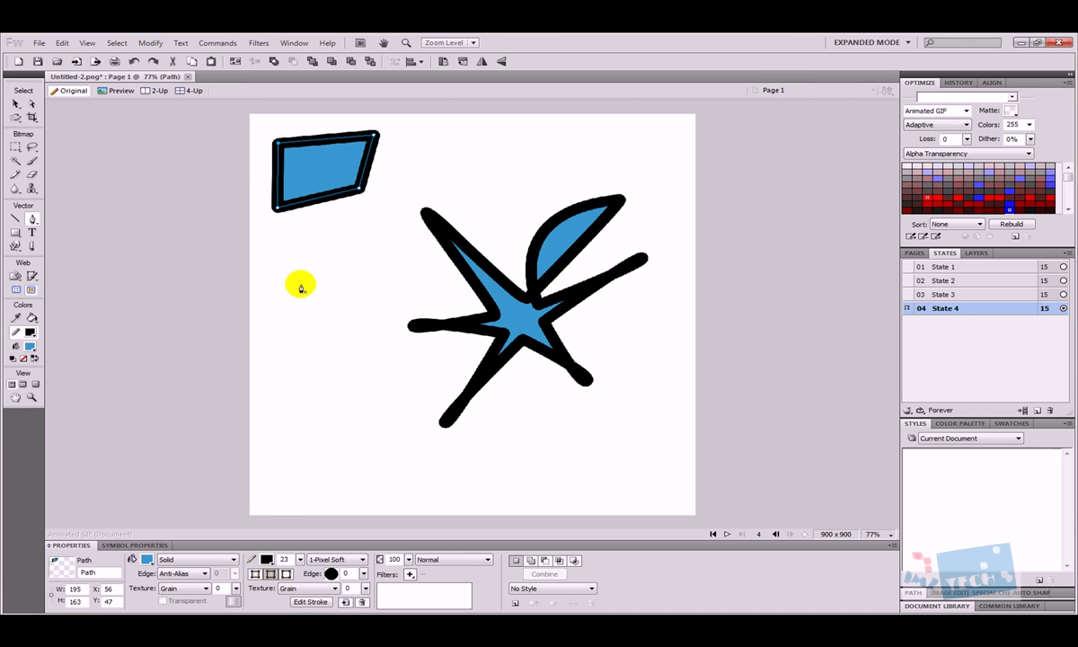
- Draw a closed curved path about 255 × 268 px below the four-sided shape with the Pen tool and fill it solid blue
click(302, 286)
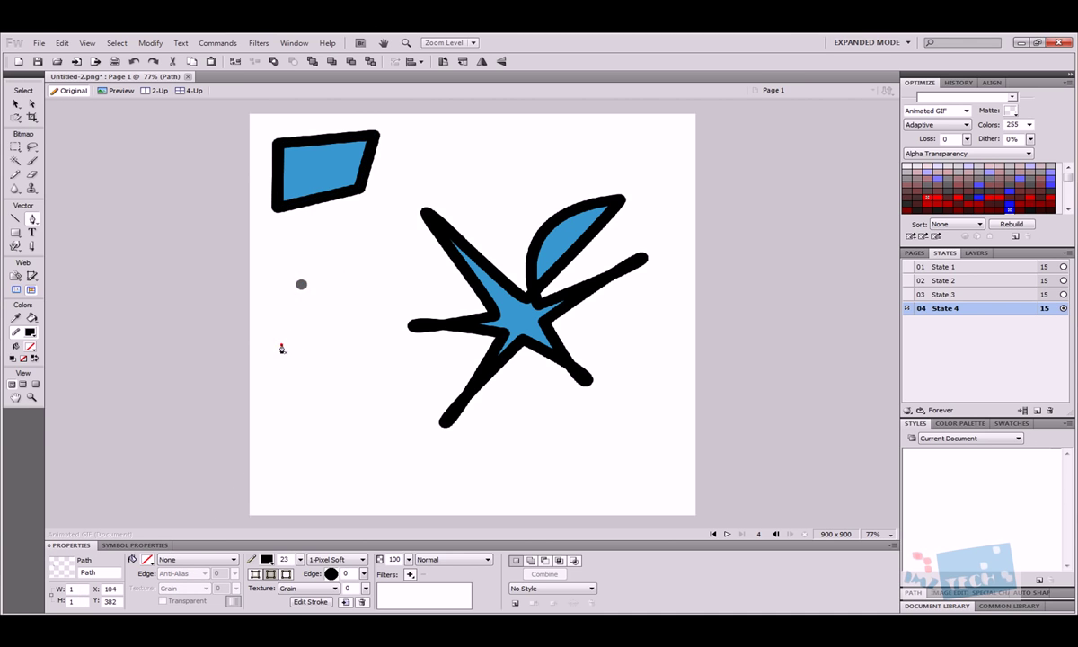
drag(282, 345, 323, 398)
drag(390, 350, 401, 284)
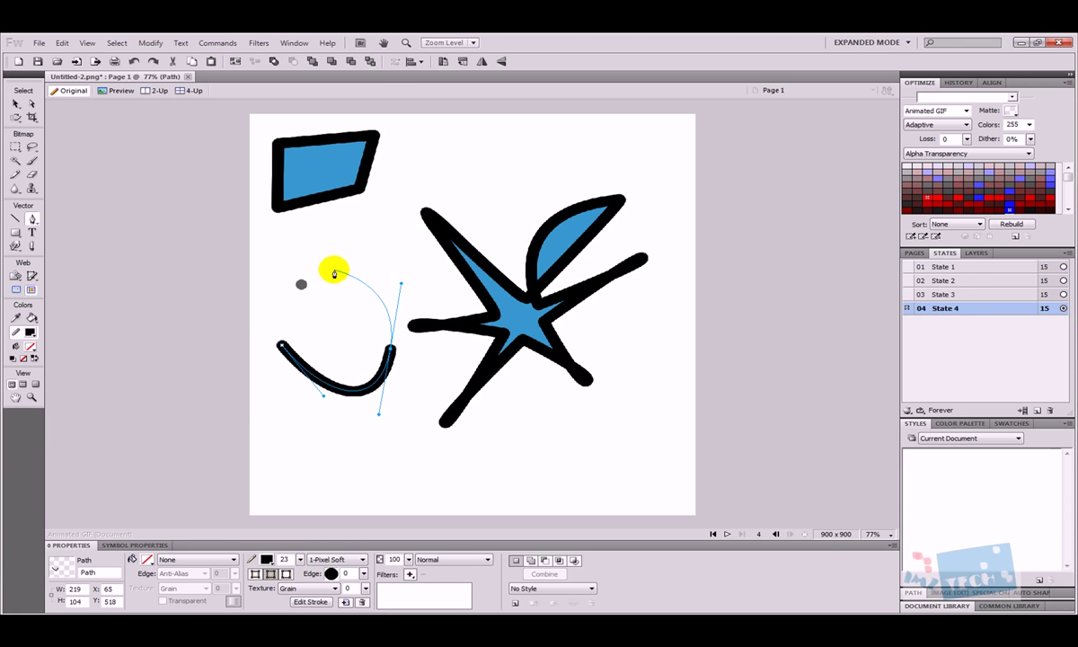
mouse_move(302, 284)
mouse_down()
mouse_move(281, 340)
mouse_move(323, 396)
mouse_up()
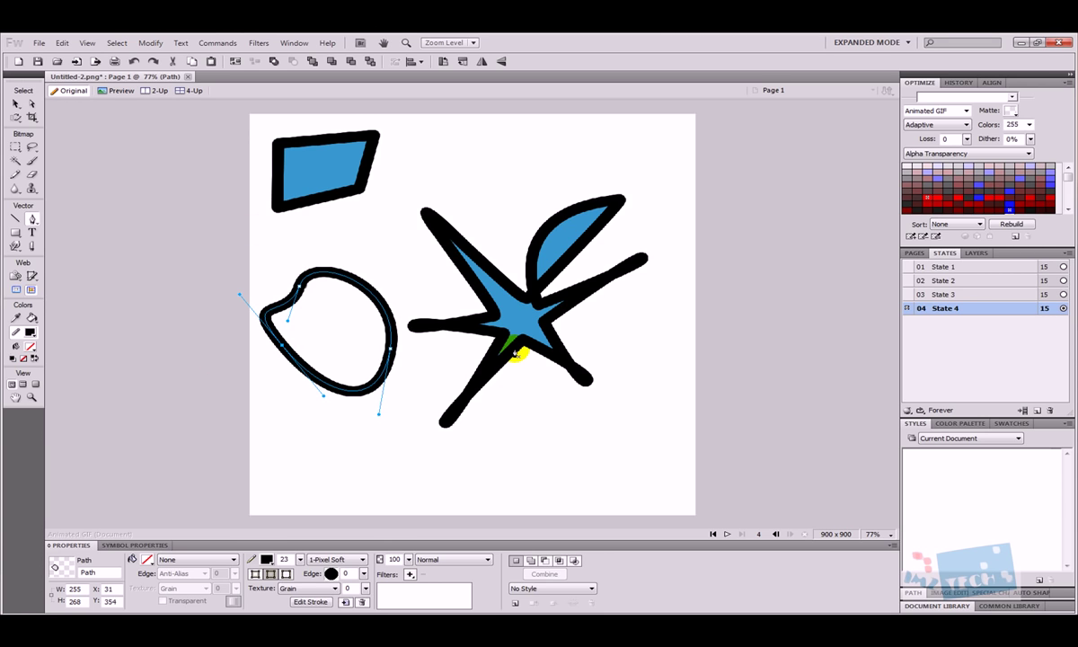
click(147, 559)
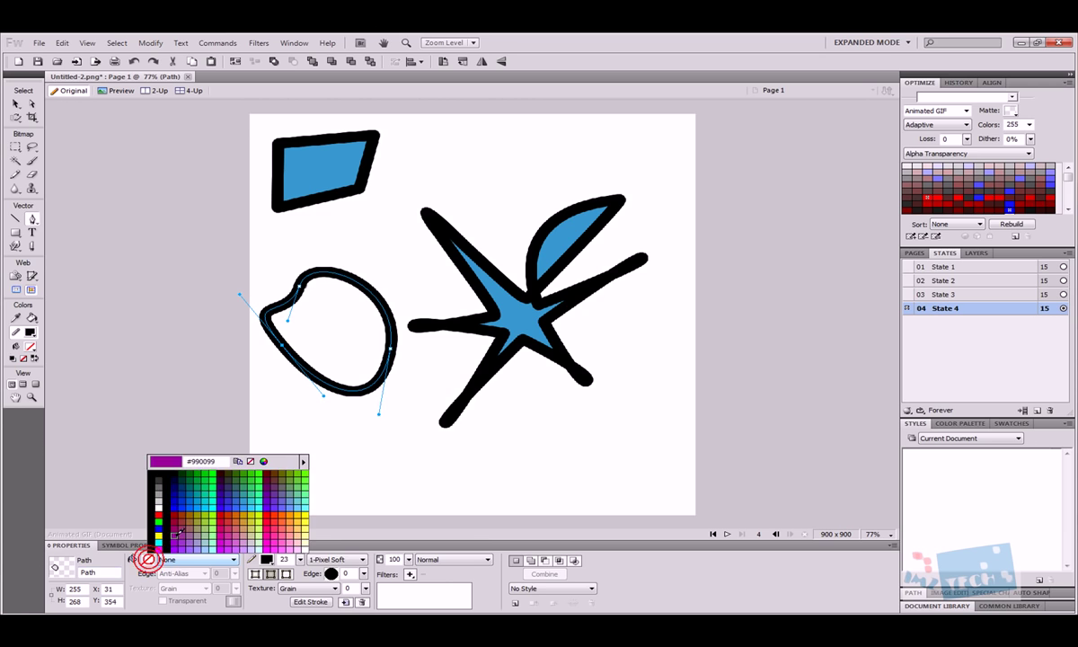
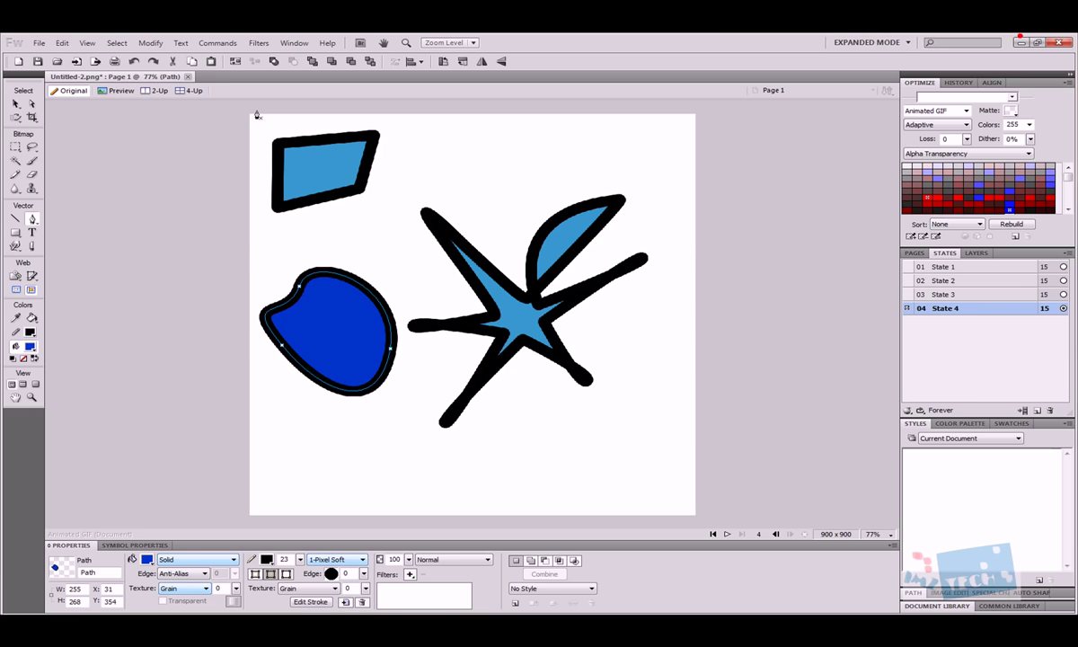
- Delete all the shapes on State 4's canvas, including the partly deleted four-sided path
click(15, 100)
drag(214, 106, 778, 511)
key(Delete)
click(241, 106)
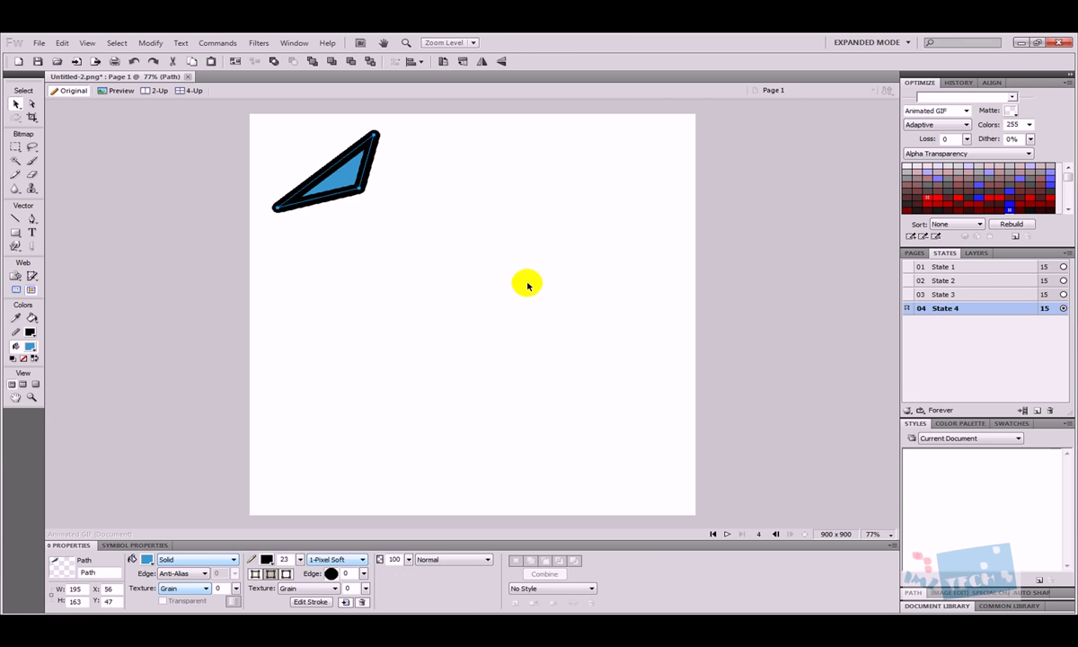
key(Delete)
- Place the 256 × 256 px logo bitmap on State 4's canvas, up and to the left of its centre
right_click(407, 222)
click(452, 233)
drag(441, 301, 356, 236)
click(508, 443)
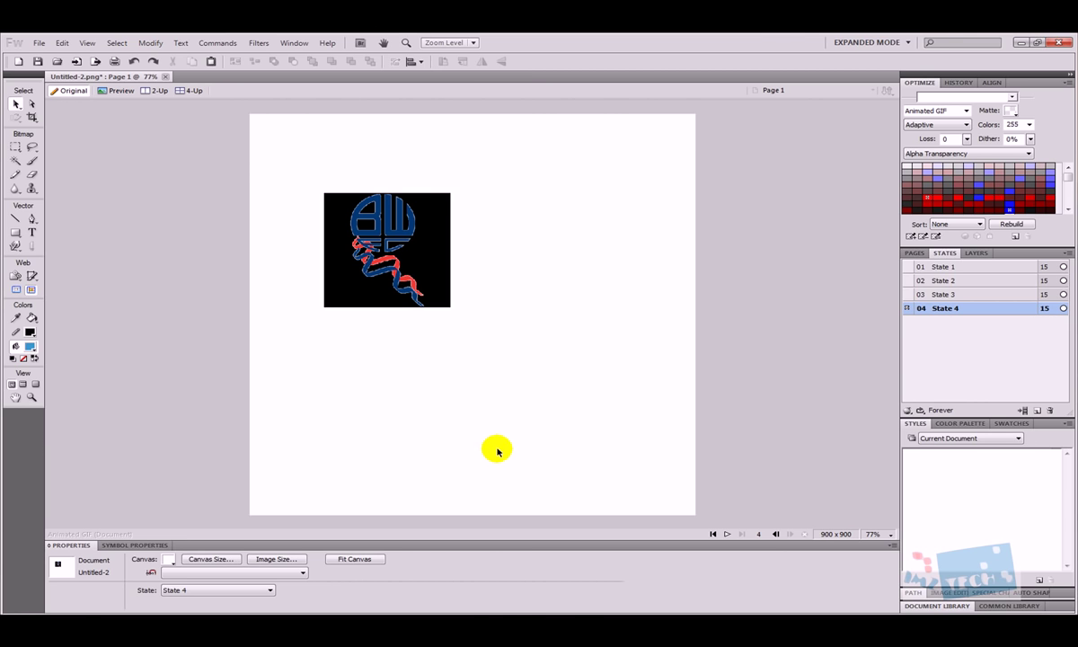
- Select the black background around the logo with the Magic Wand tool at tolerance 32, delete it and deselect
click(361, 241)
click(362, 239)
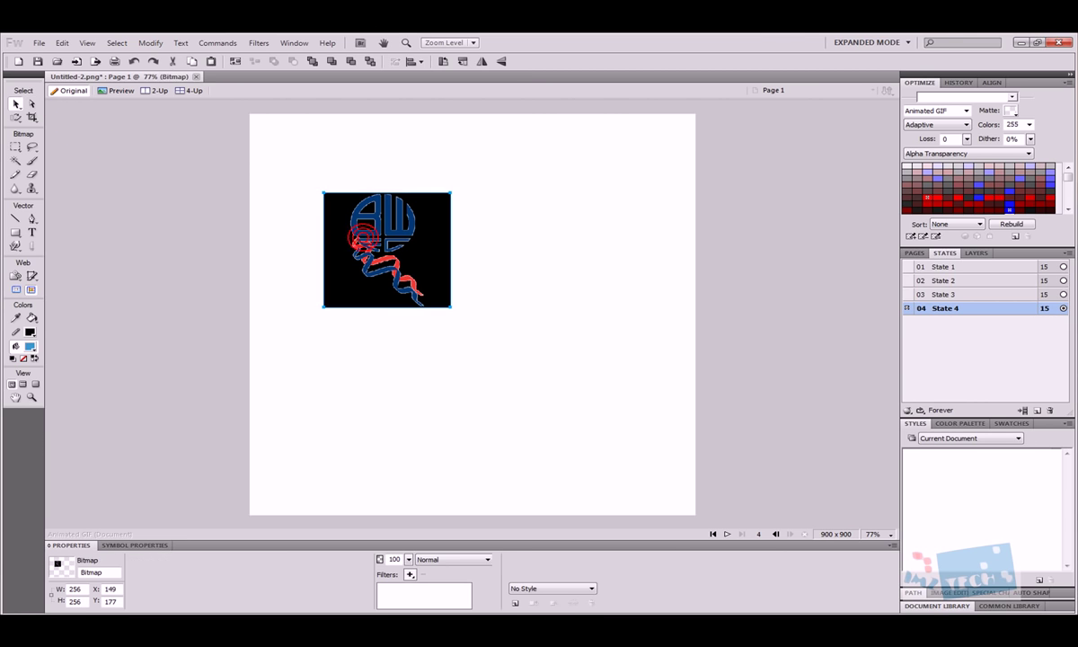
click(19, 163)
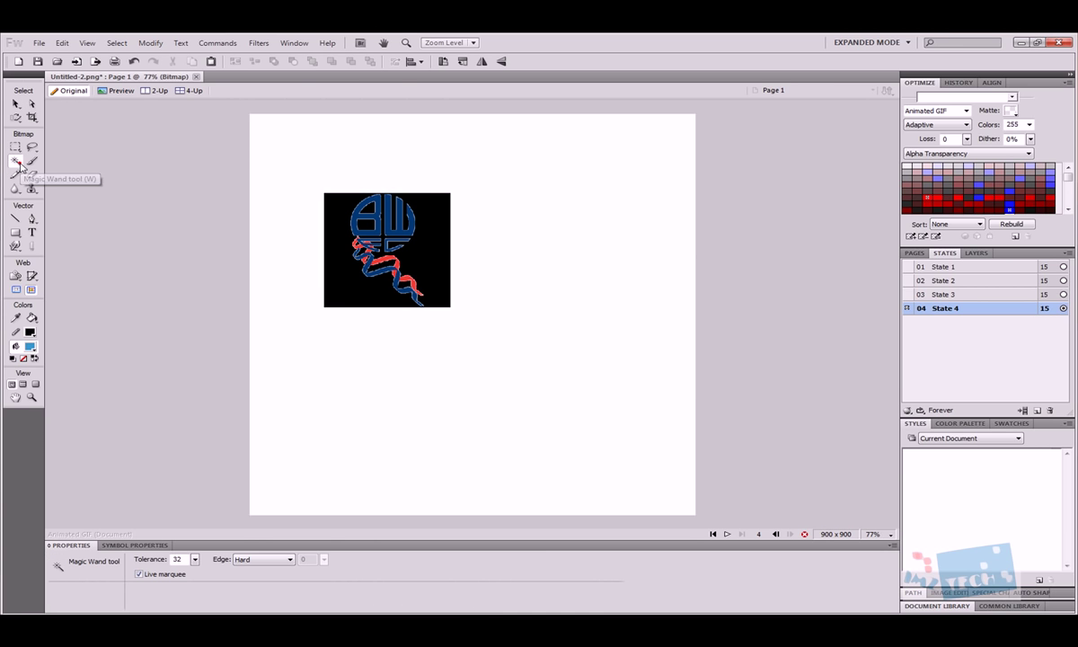
click(434, 263)
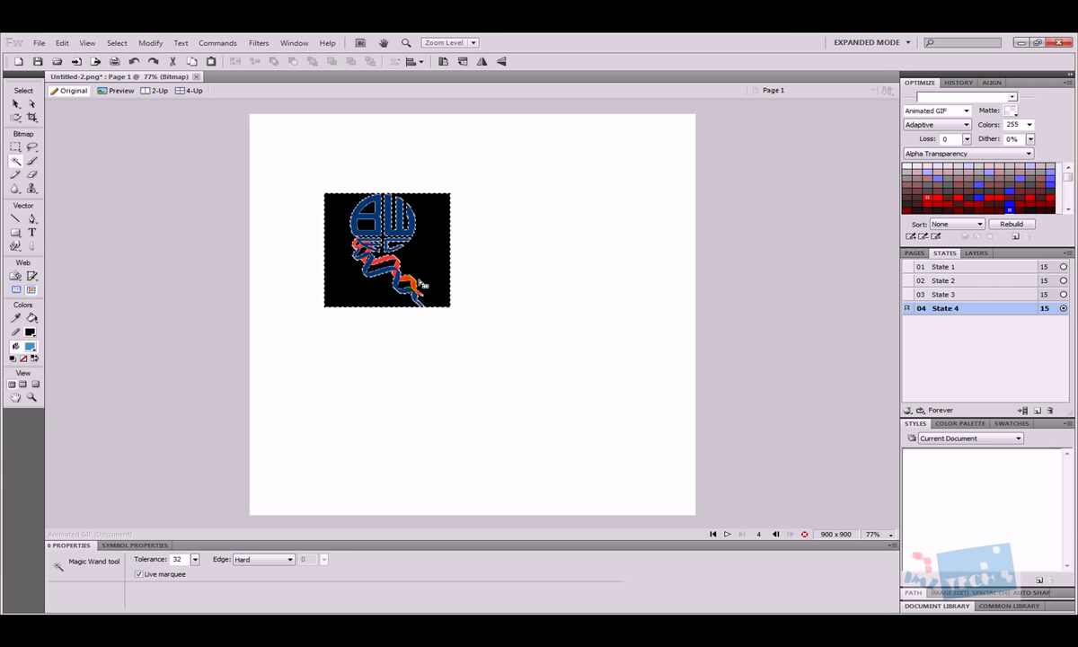
key(Delete)
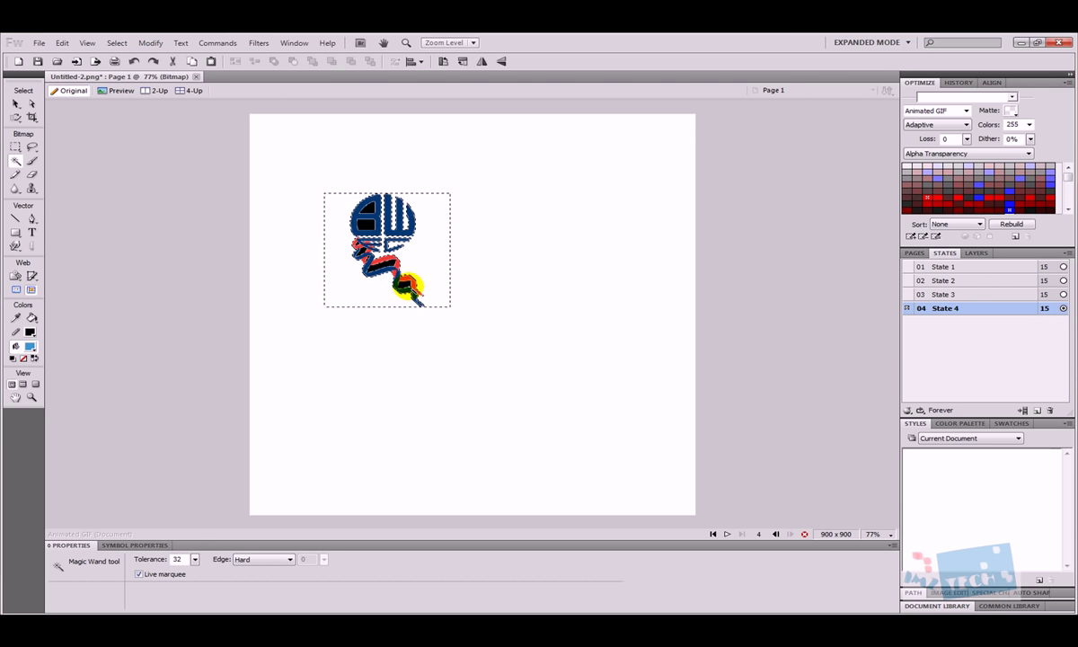
key(ctrl+d)
- Remove the remaining black patches inside the logo's letters and ribbons with the Magic Wand tool
click(407, 286)
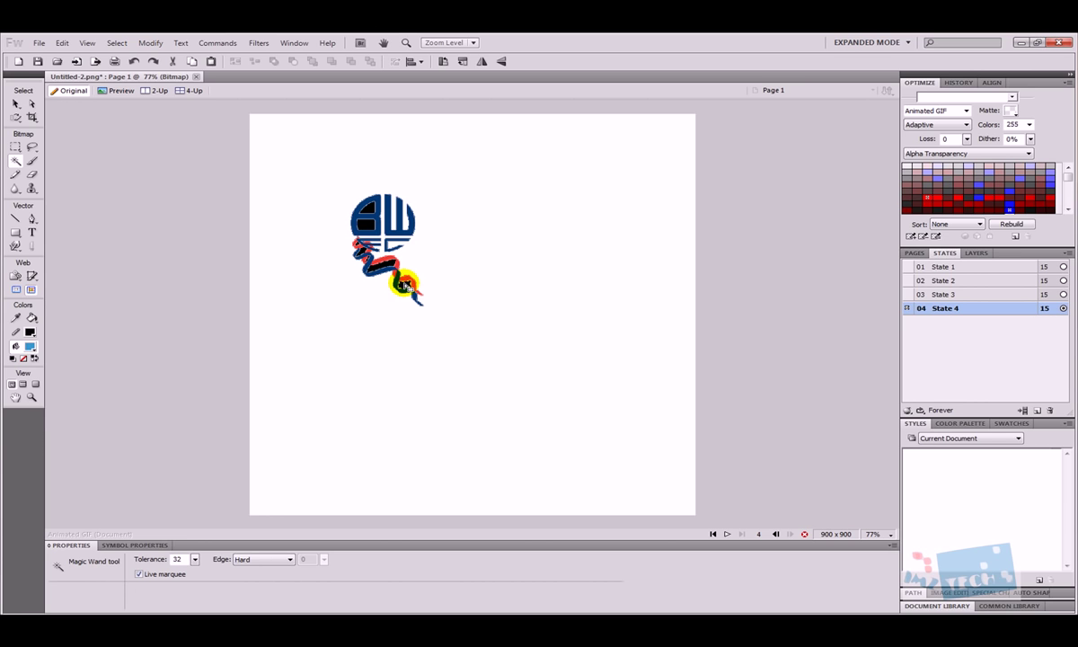
click(381, 266)
click(360, 212)
click(368, 211)
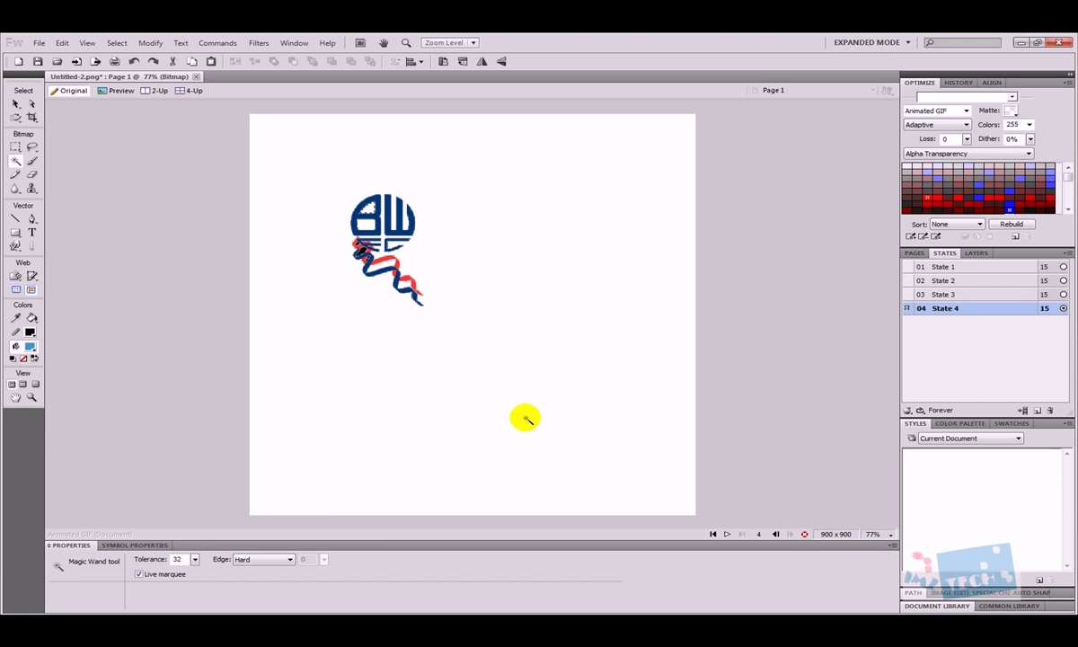
key(v)
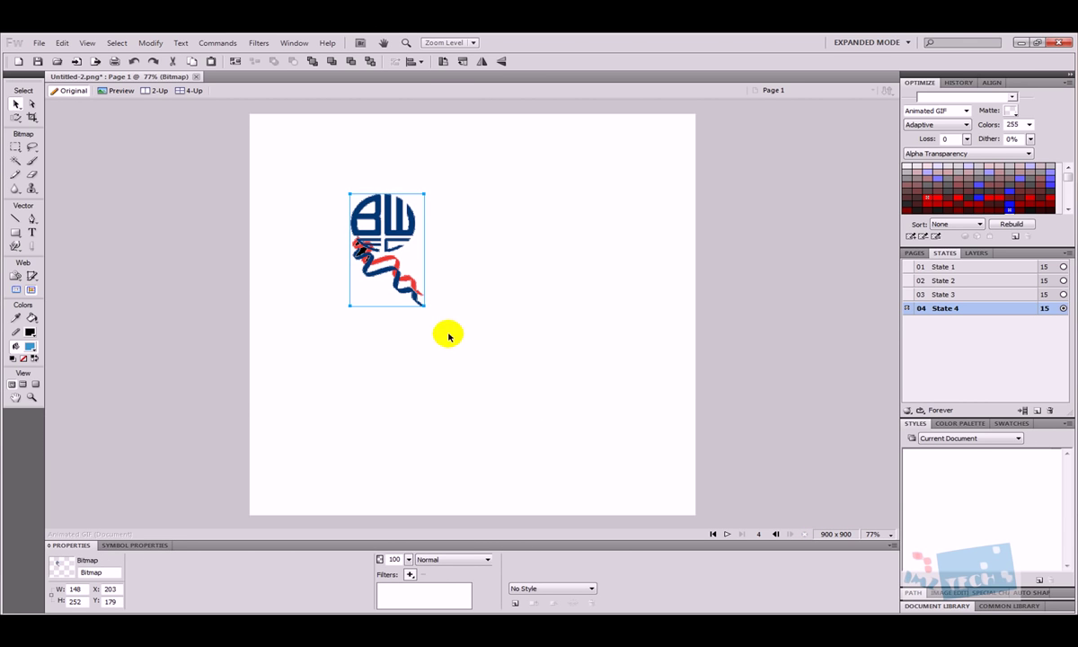
click(16, 160)
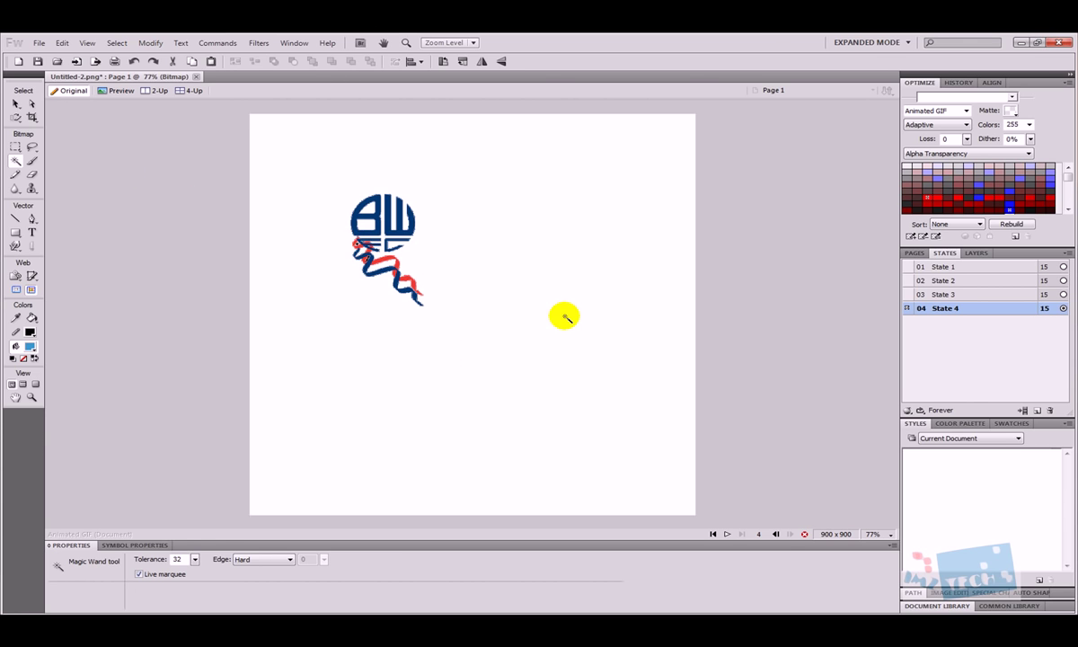
- Move the cut-out logo toward the canvas centre, to X 276 and Y 278
click(15, 104)
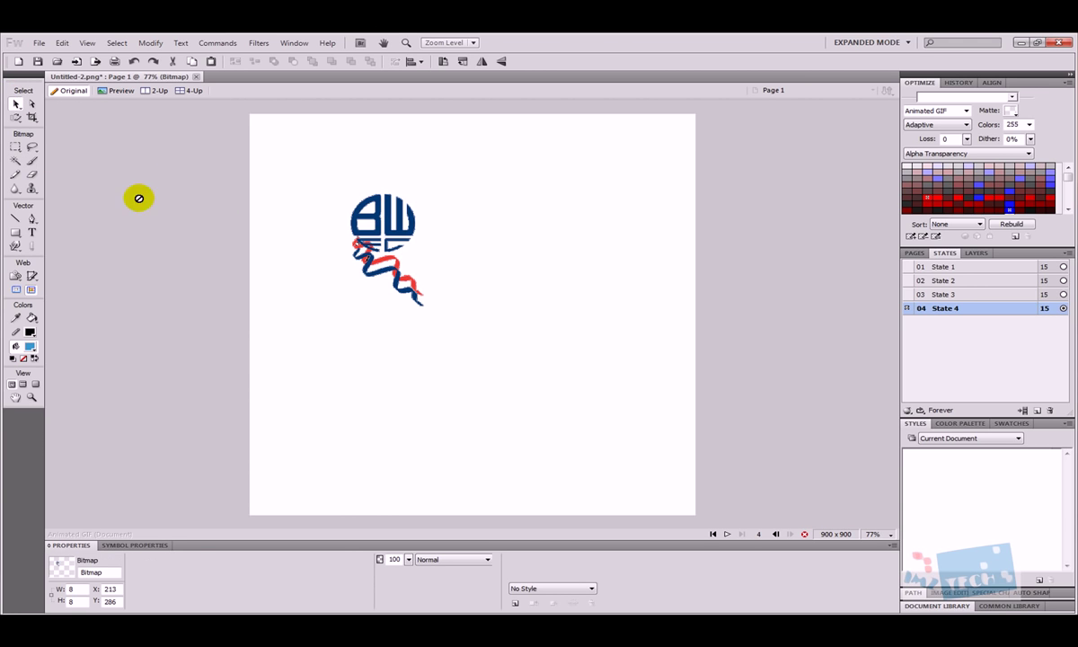
click(17, 105)
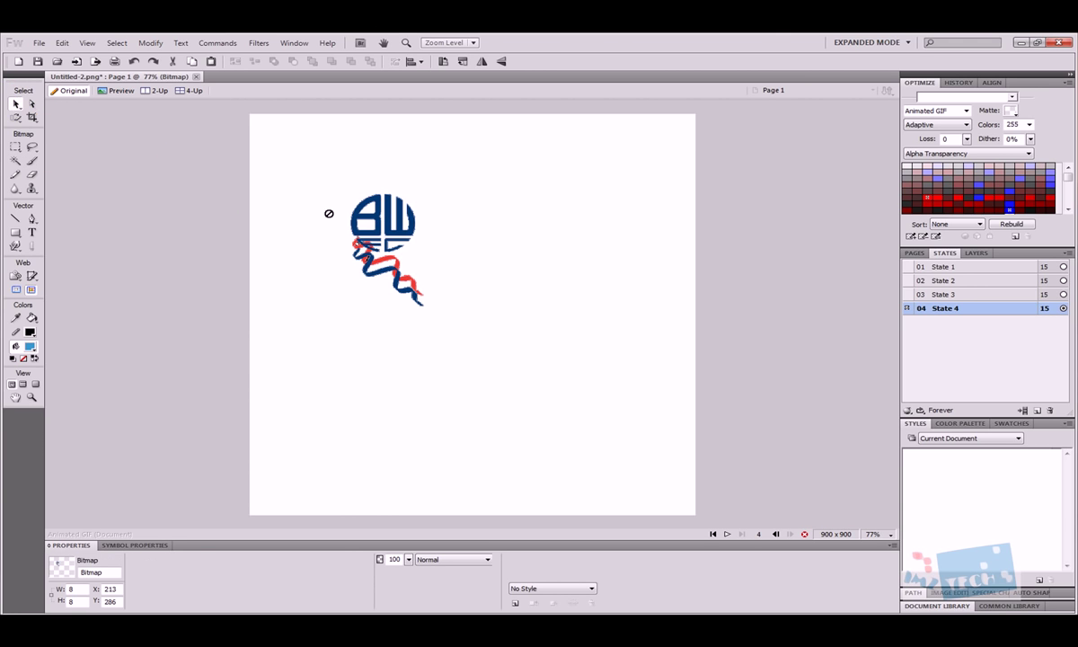
click(377, 230)
drag(376, 230, 431, 277)
click(325, 368)
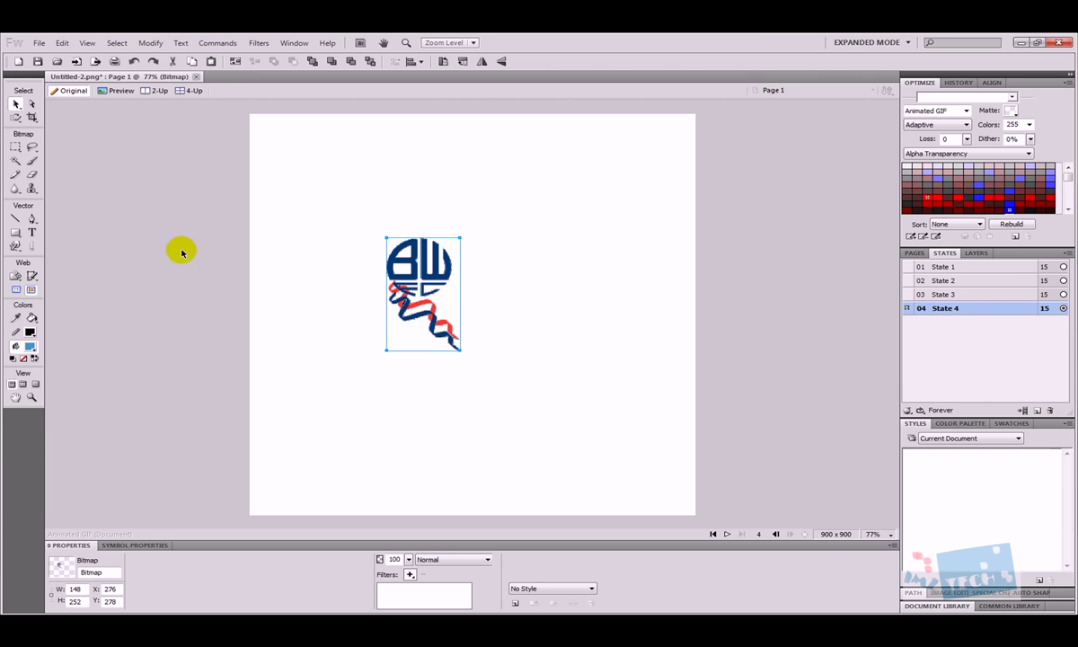
- Enlarge the logo to about 297 × 505 px with the Scale tool and position it at about X 196, Y 160
click(15, 118)
click(54, 128)
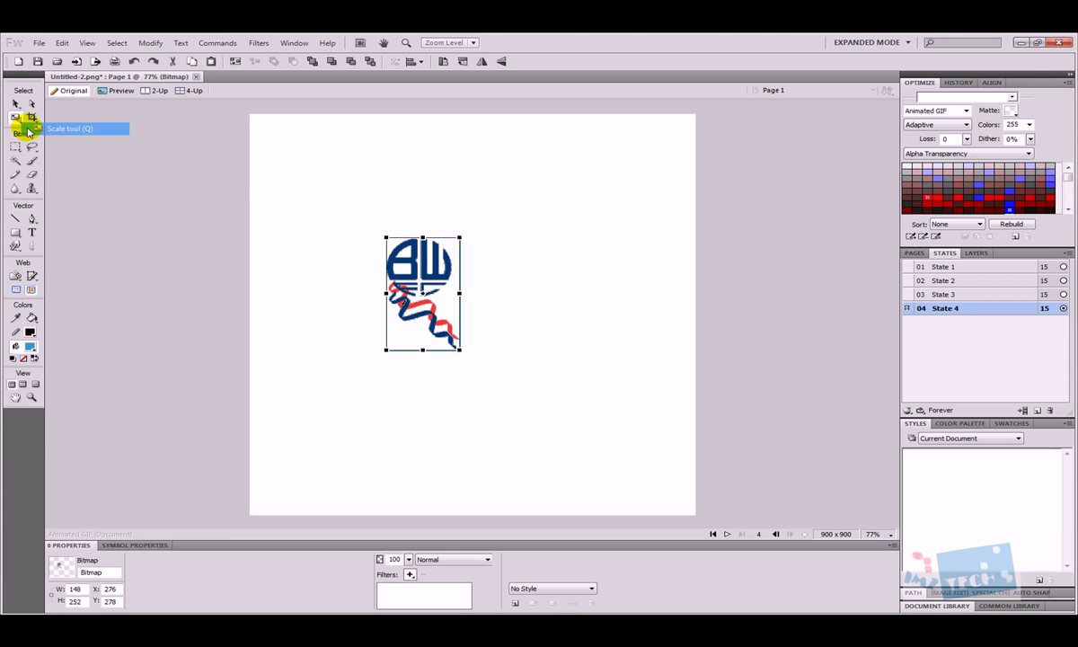
drag(383, 236, 289, 135)
drag(368, 203, 403, 263)
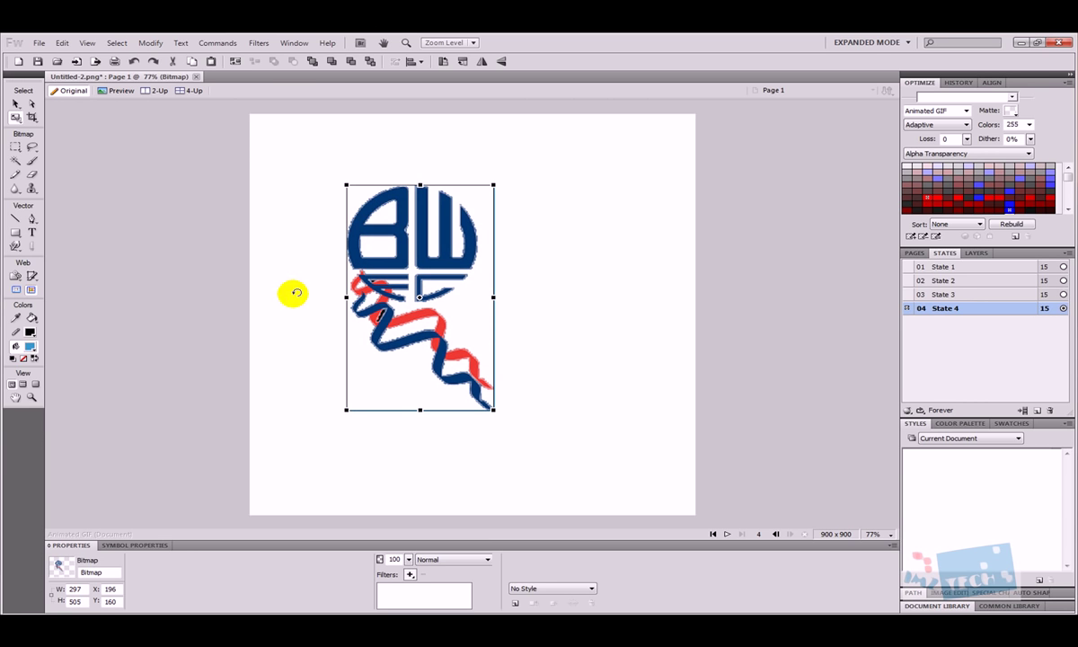
- Recolour the logo's dark blue letters, bars and ribbon with the solid light blue fill using the Paint Bucket tool
click(32, 318)
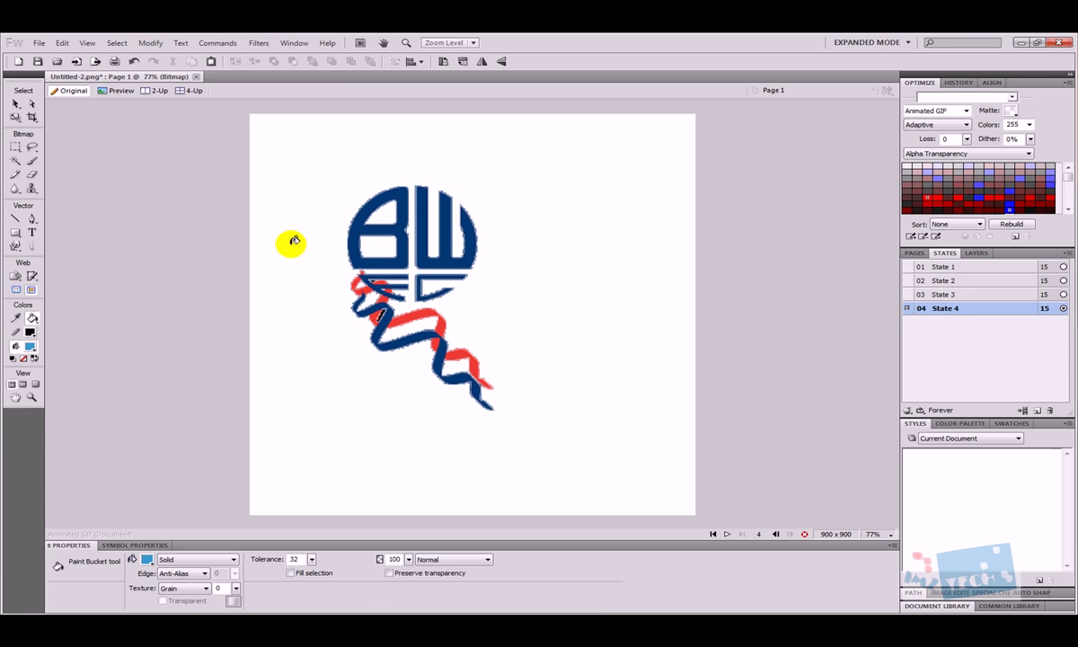
click(358, 242)
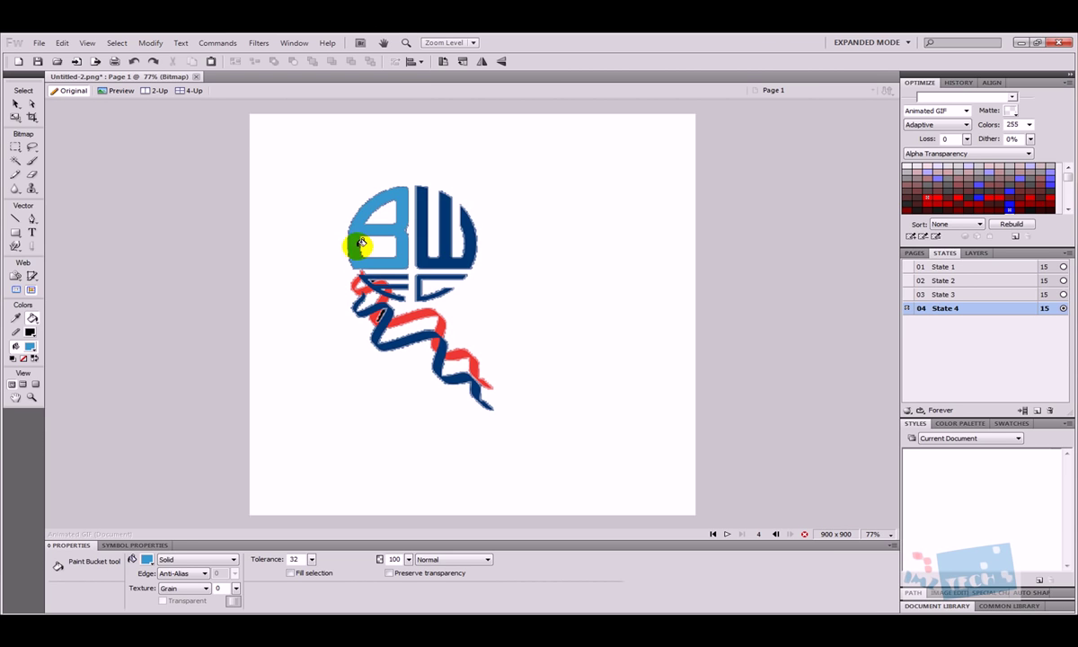
click(434, 256)
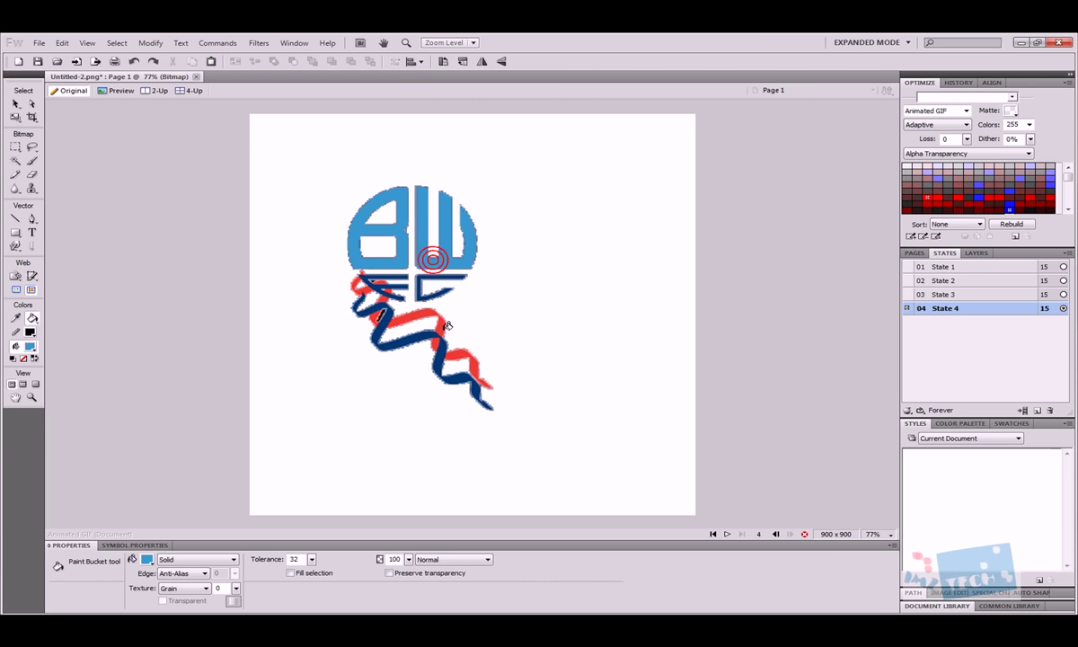
click(381, 314)
click(420, 278)
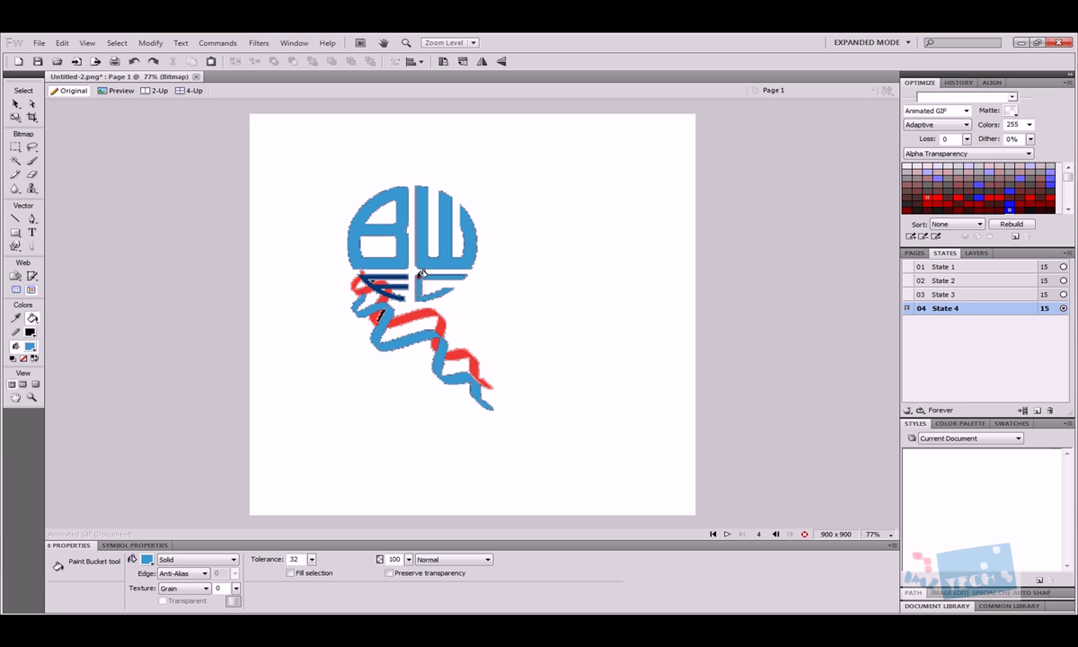
click(387, 272)
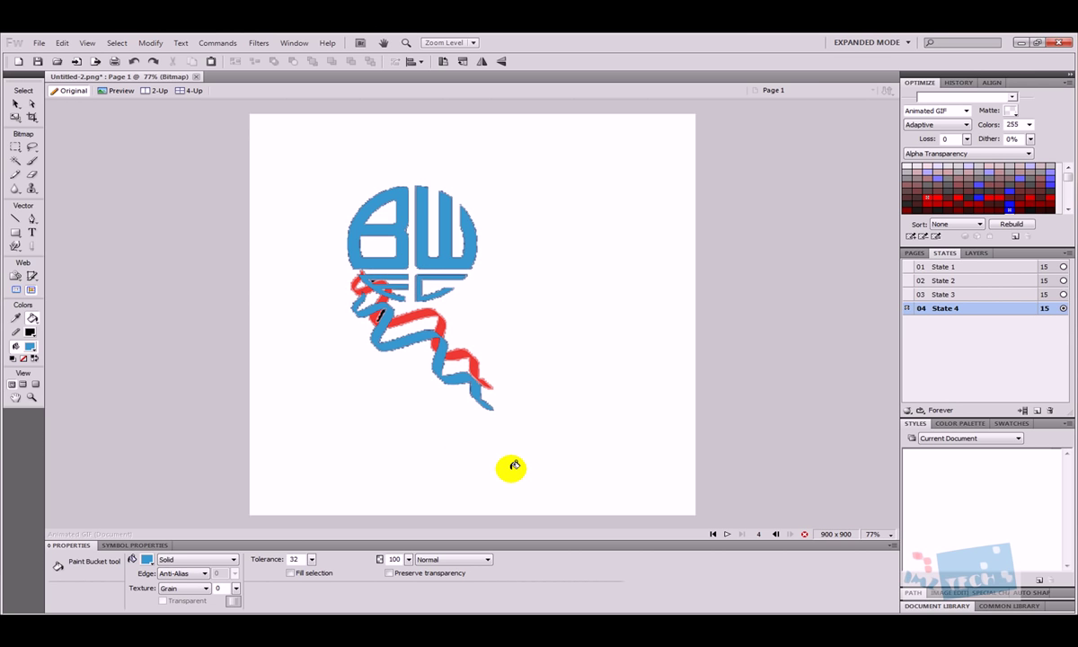
- Erase the ribbons below the circular logo with the Eraser tool, raising its size to 57 for the remaining pieces
click(32, 175)
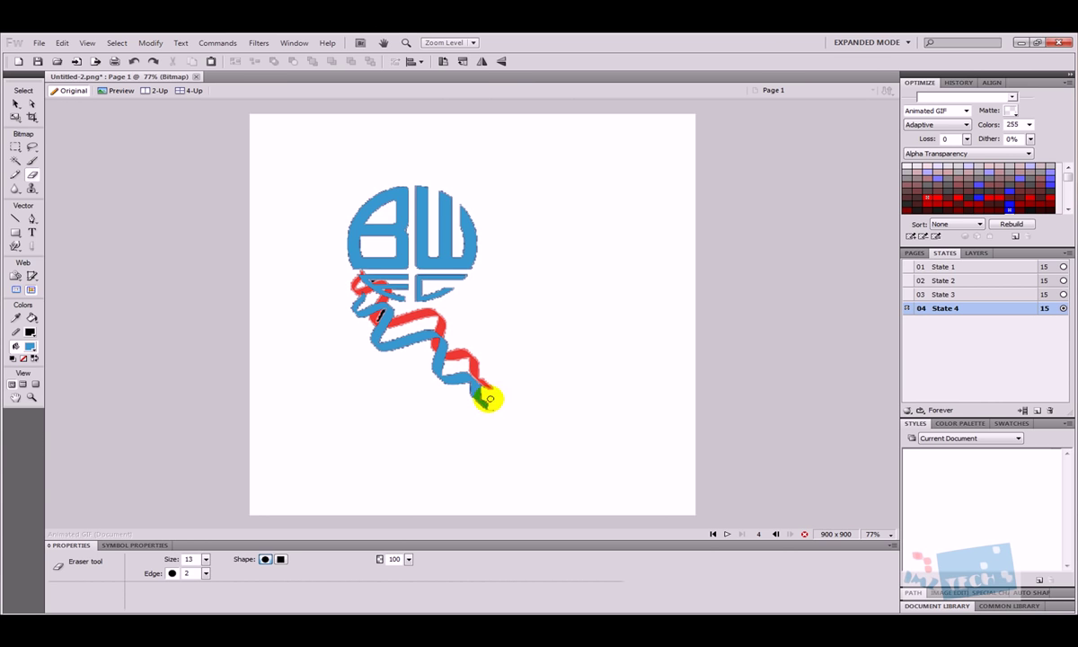
mouse_move(482, 399)
mouse_down()
mouse_move(498, 369)
mouse_move(460, 389)
mouse_move(477, 329)
mouse_move(499, 344)
mouse_move(422, 355)
mouse_move(415, 333)
mouse_move(443, 342)
mouse_move(347, 310)
mouse_move(434, 360)
mouse_move(401, 340)
mouse_up()
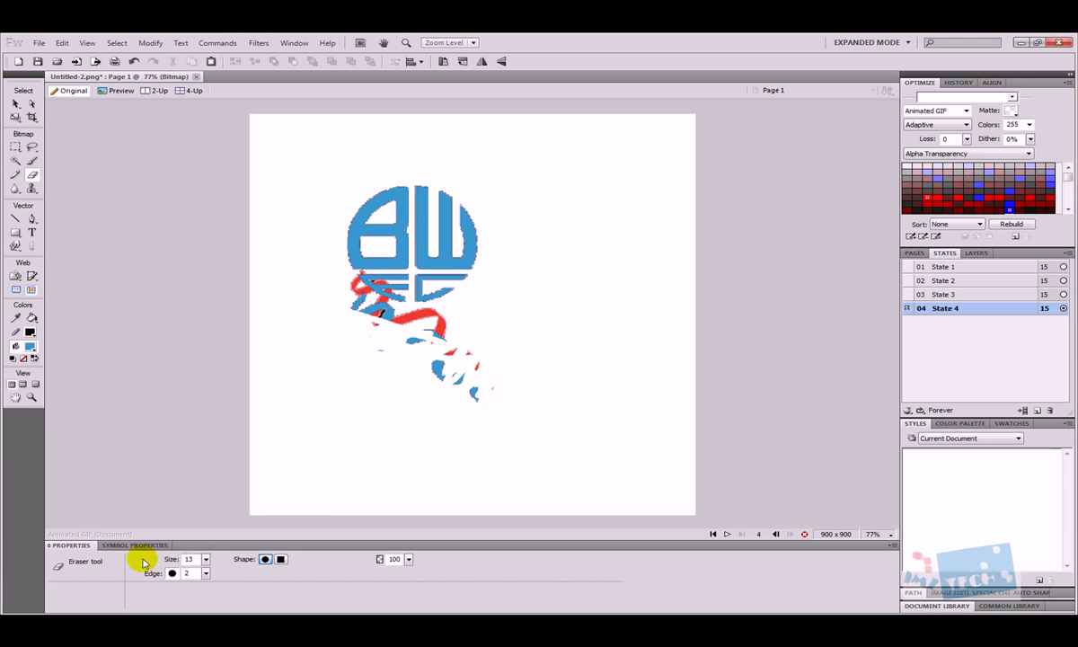
click(206, 560)
drag(206, 559, 206, 535)
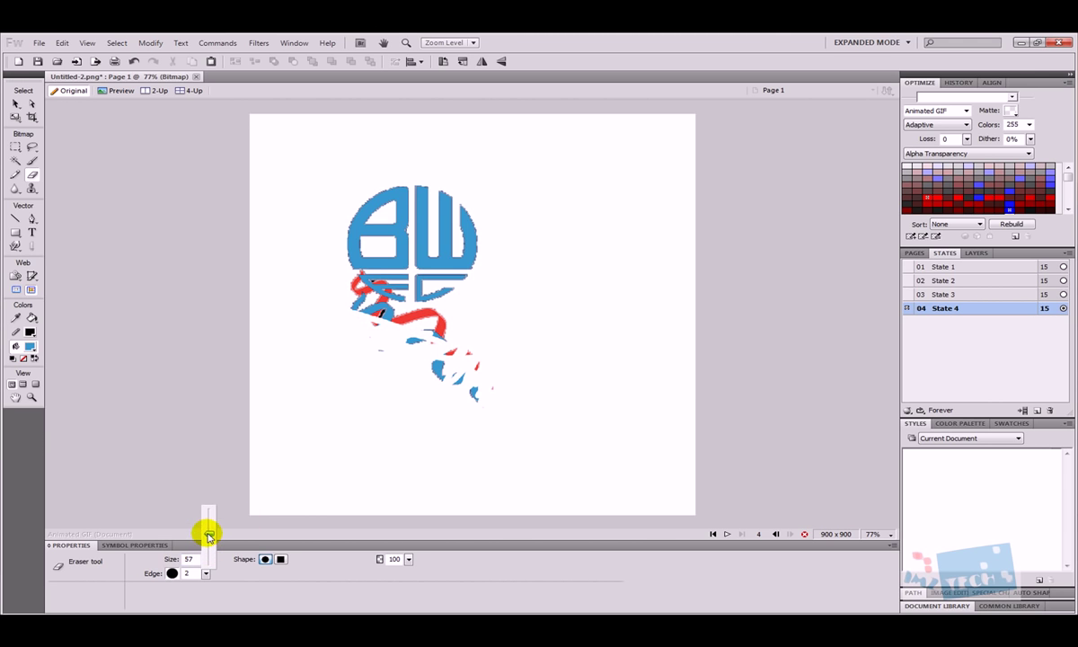
mouse_move(460, 388)
mouse_down()
mouse_move(501, 384)
mouse_move(400, 337)
mouse_move(434, 325)
mouse_move(424, 316)
mouse_move(380, 311)
mouse_move(347, 287)
mouse_move(375, 308)
mouse_move(371, 325)
mouse_move(315, 301)
mouse_move(305, 311)
mouse_up()
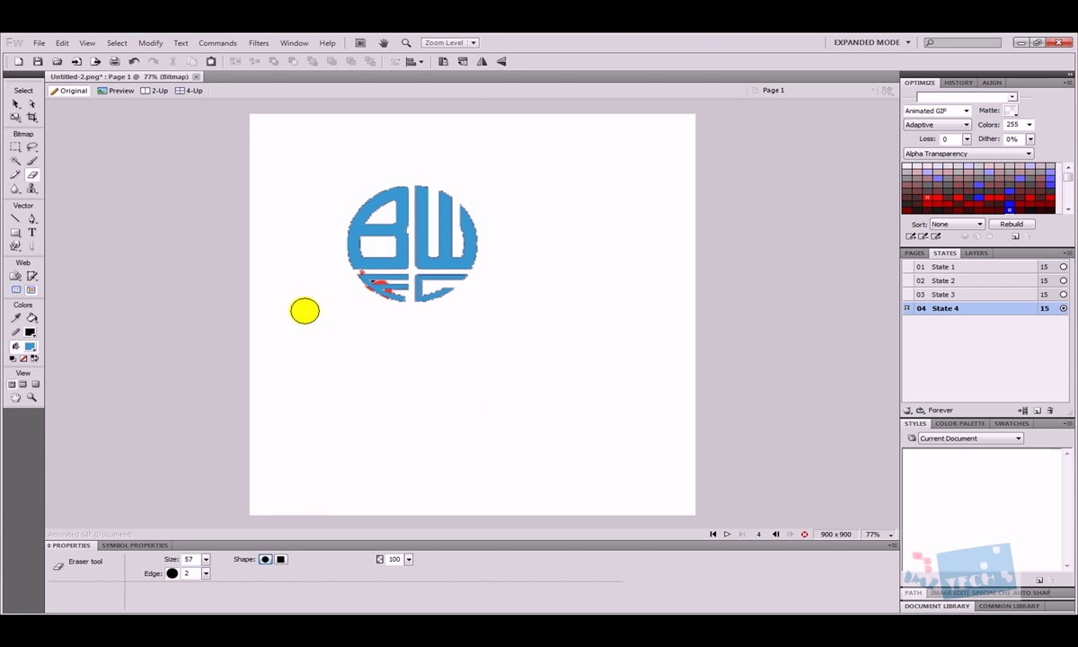
click(16, 265)
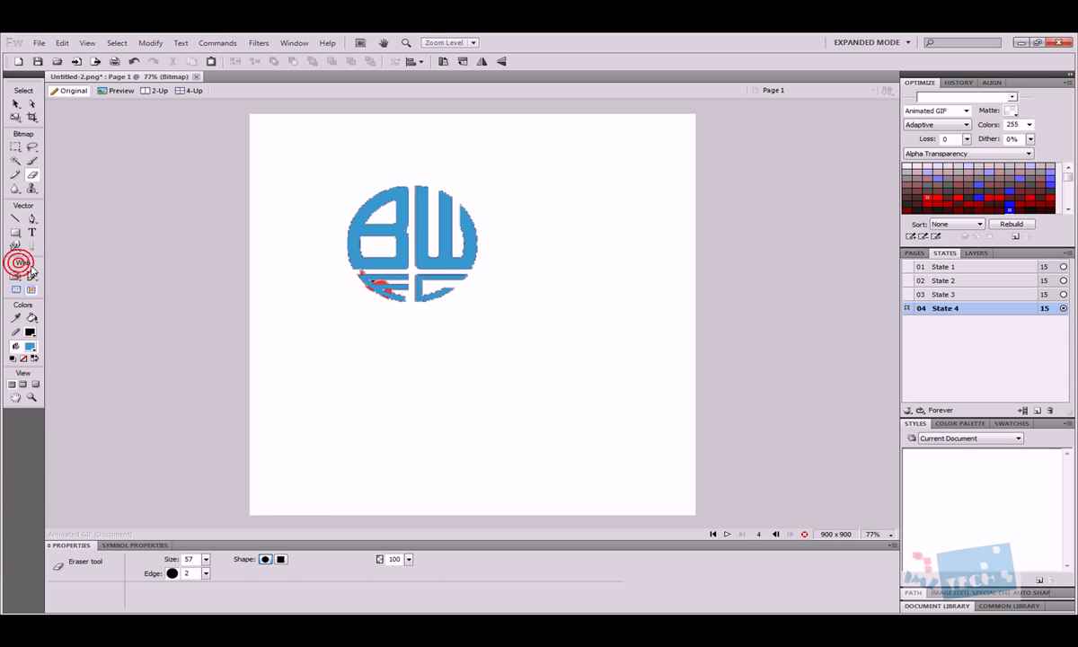